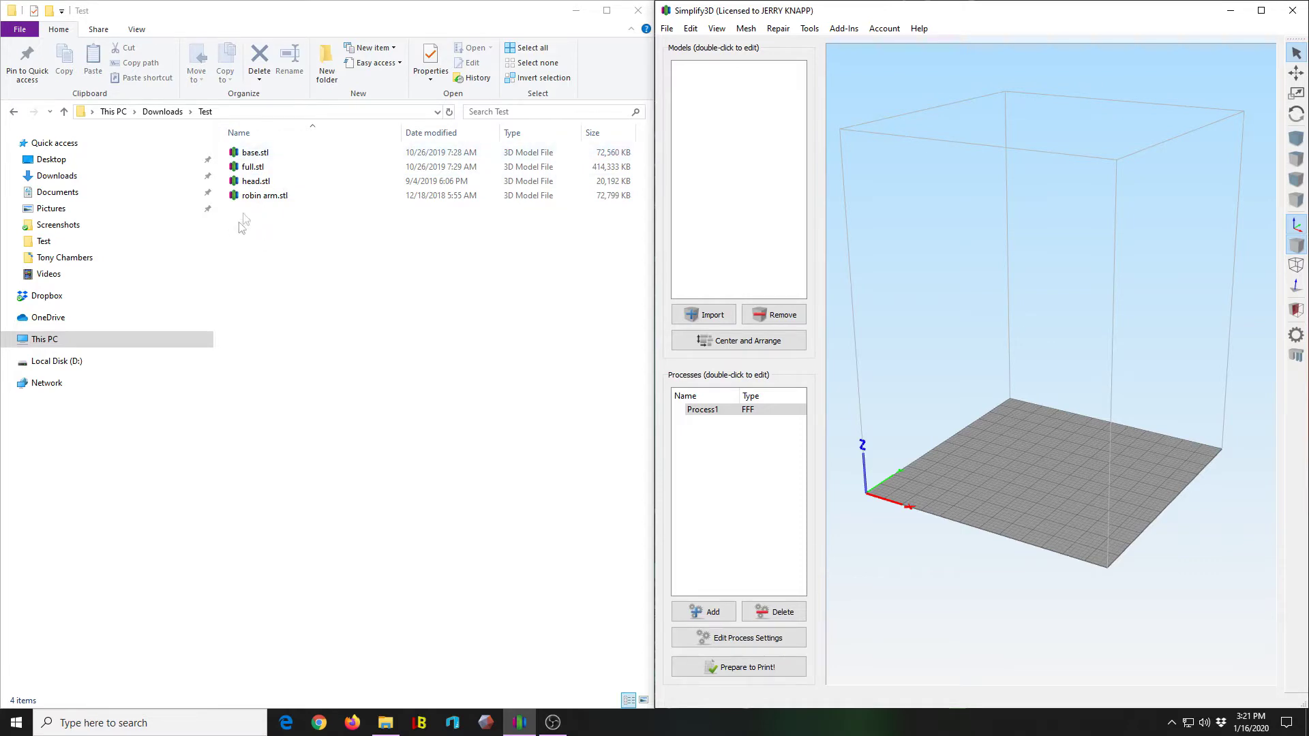
Import base.stl from the Test folder into Simplify3D and maximize the slicer window.
{"action": "left_click", "coordinate": [244, 156]}
{"action": "left_click_drag", "start_coordinate": [244, 155], "coordinate": [1082, 371]}
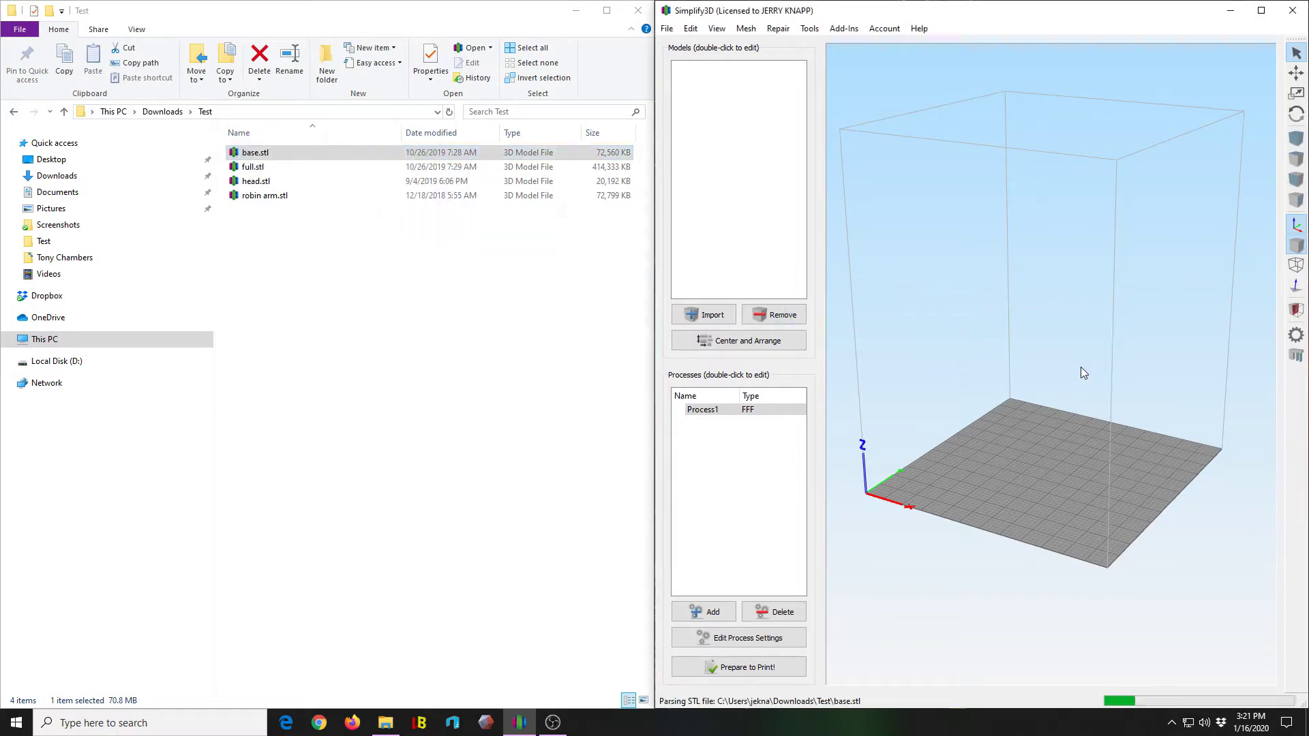
{"action": "left_click", "coordinate": [1262, 12]}
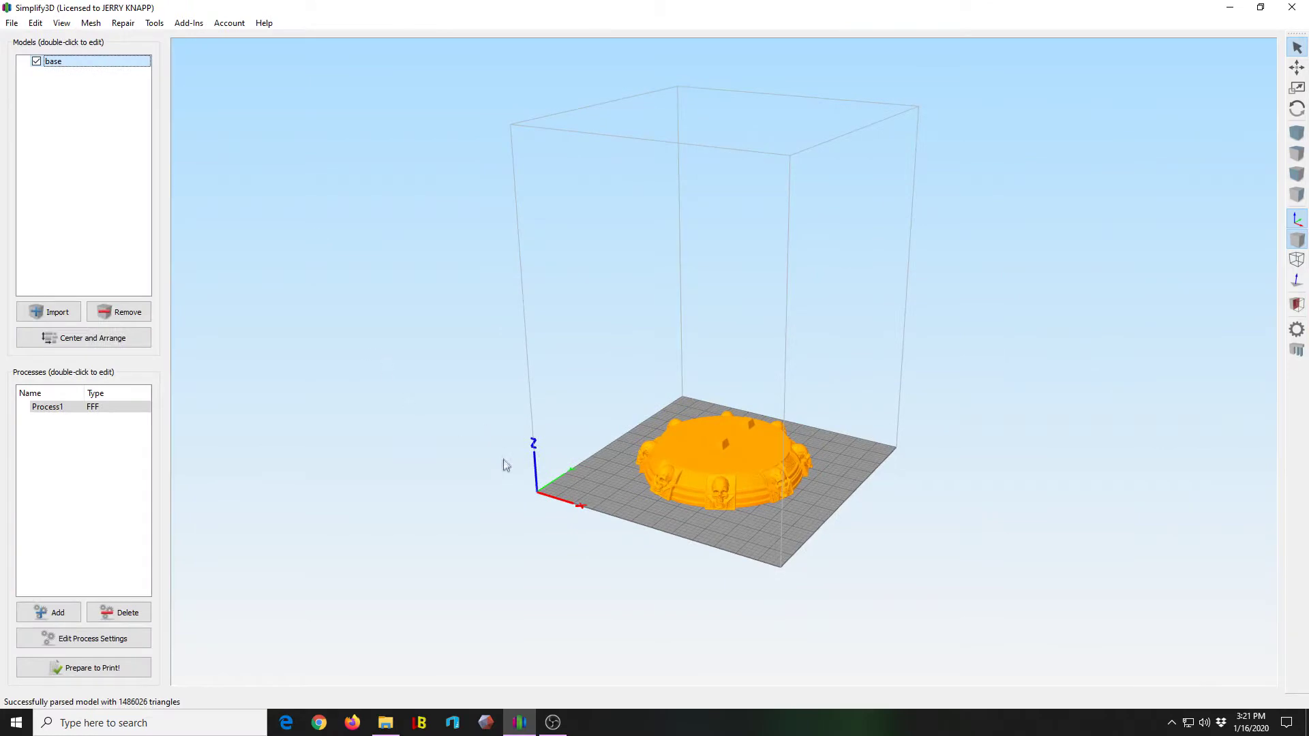
Open the base model's position, scaling and rotation settings.
{"action": "left_click_drag", "start_coordinate": [439, 508], "coordinate": [476, 521]}
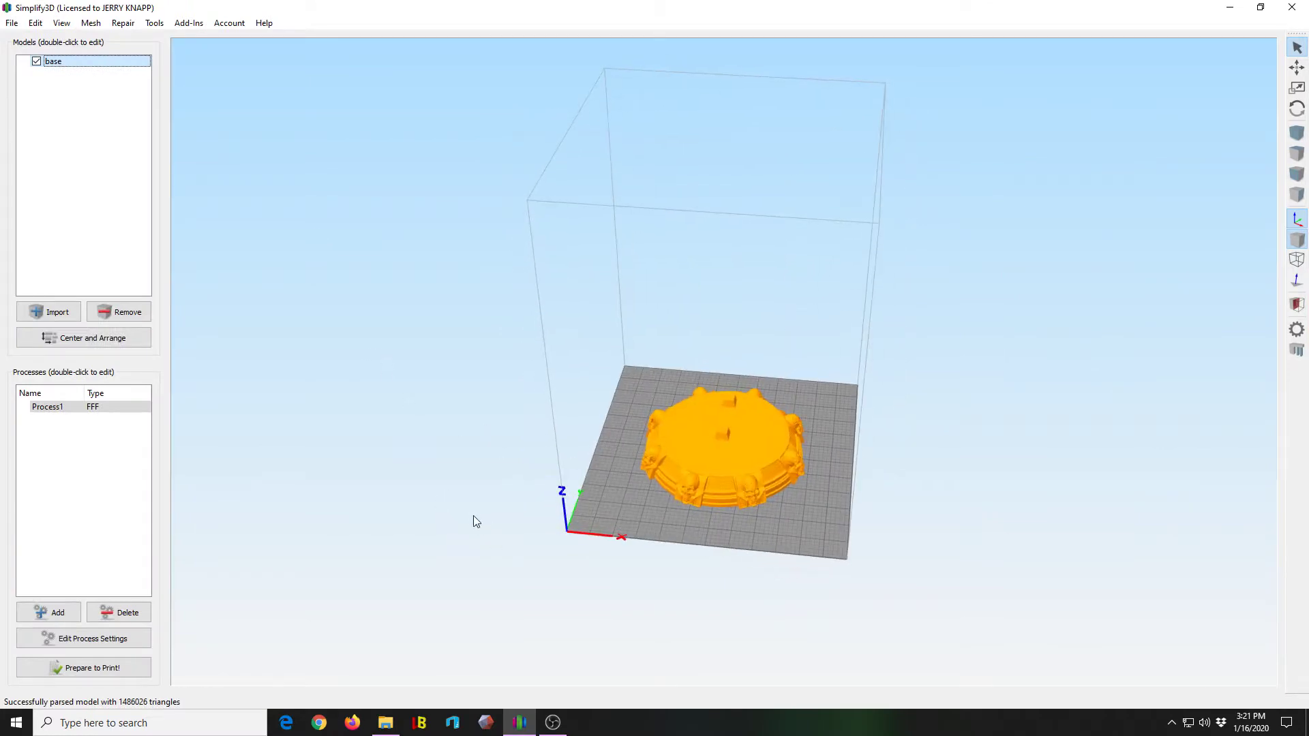
{"action": "scroll", "coordinate": [471, 514], "scroll_direction": "up", "scroll_amount": 4}
{"action": "scroll", "coordinate": [415, 465], "scroll_direction": "up", "scroll_amount": 2}
{"action": "left_click_drag", "start_coordinate": [415, 464], "coordinate": [373, 445]}
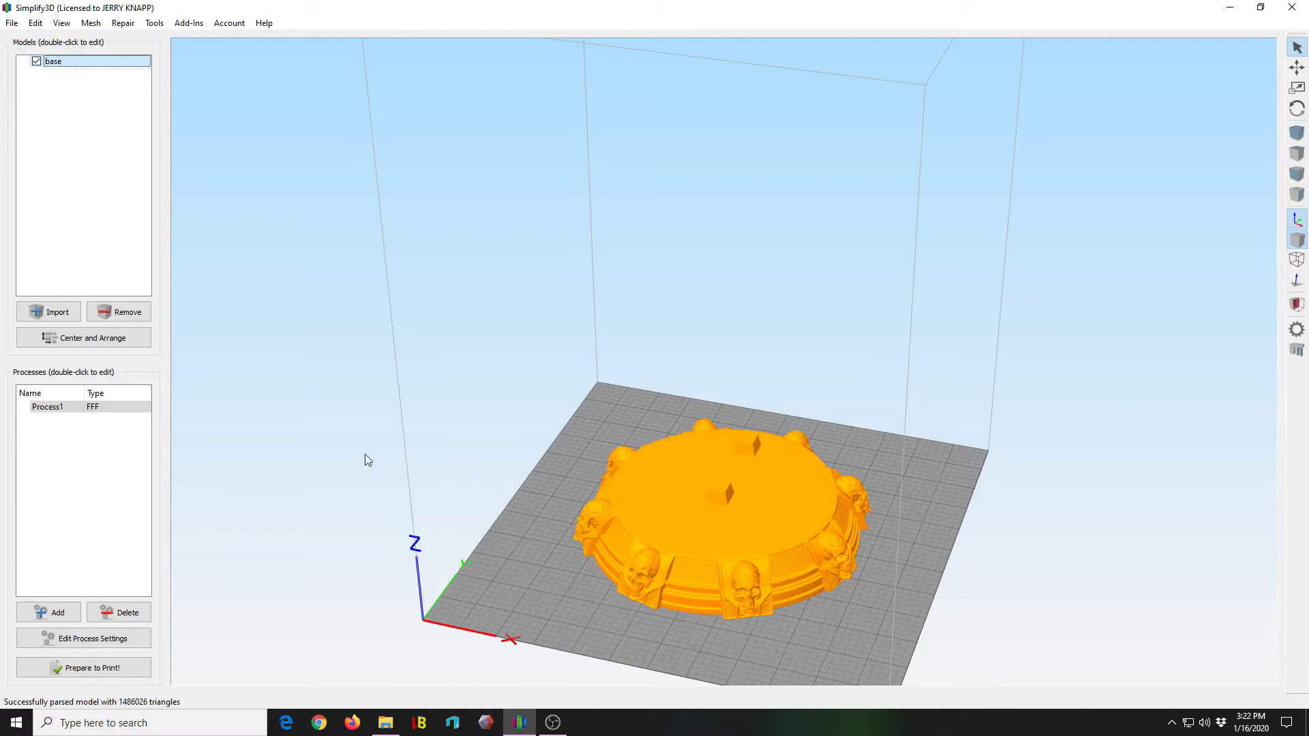
{"action": "double_click", "coordinate": [716, 529]}
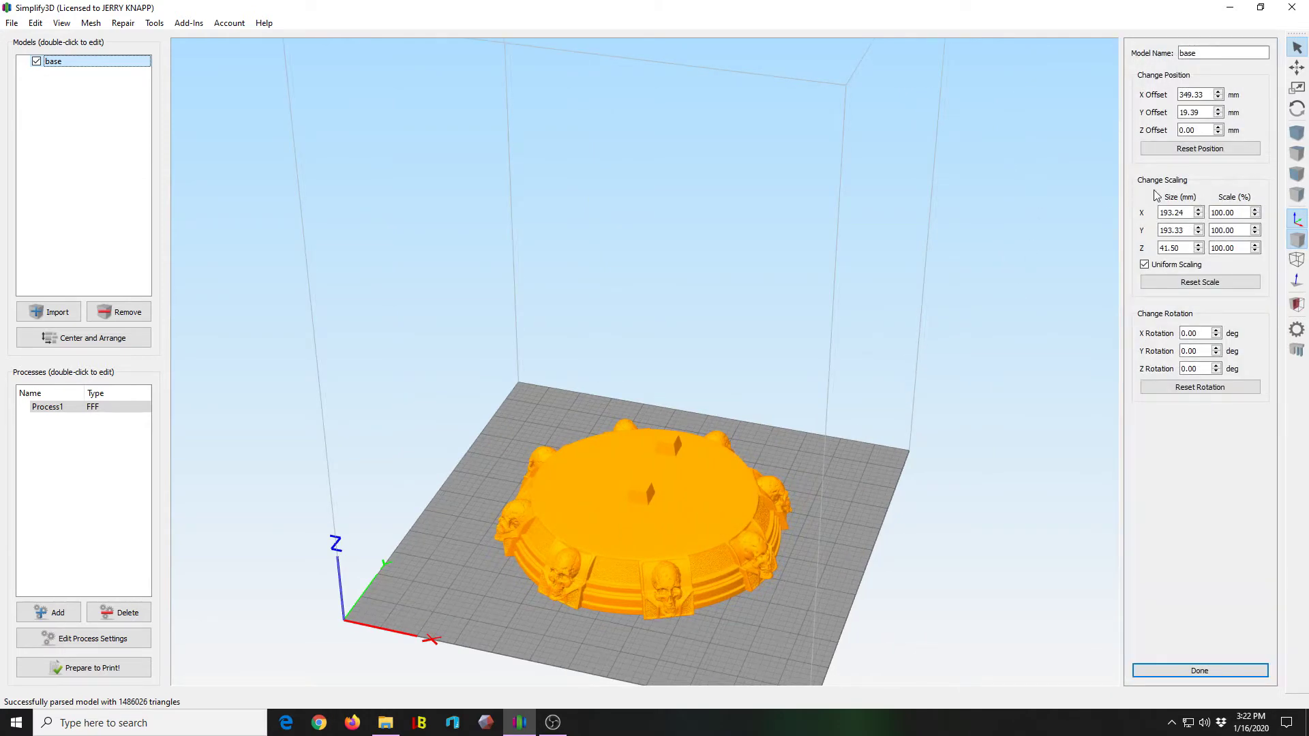
Try scaling the base uniformly to 150% and set its scale back to 100%.
{"action": "left_click", "coordinate": [1211, 213]}
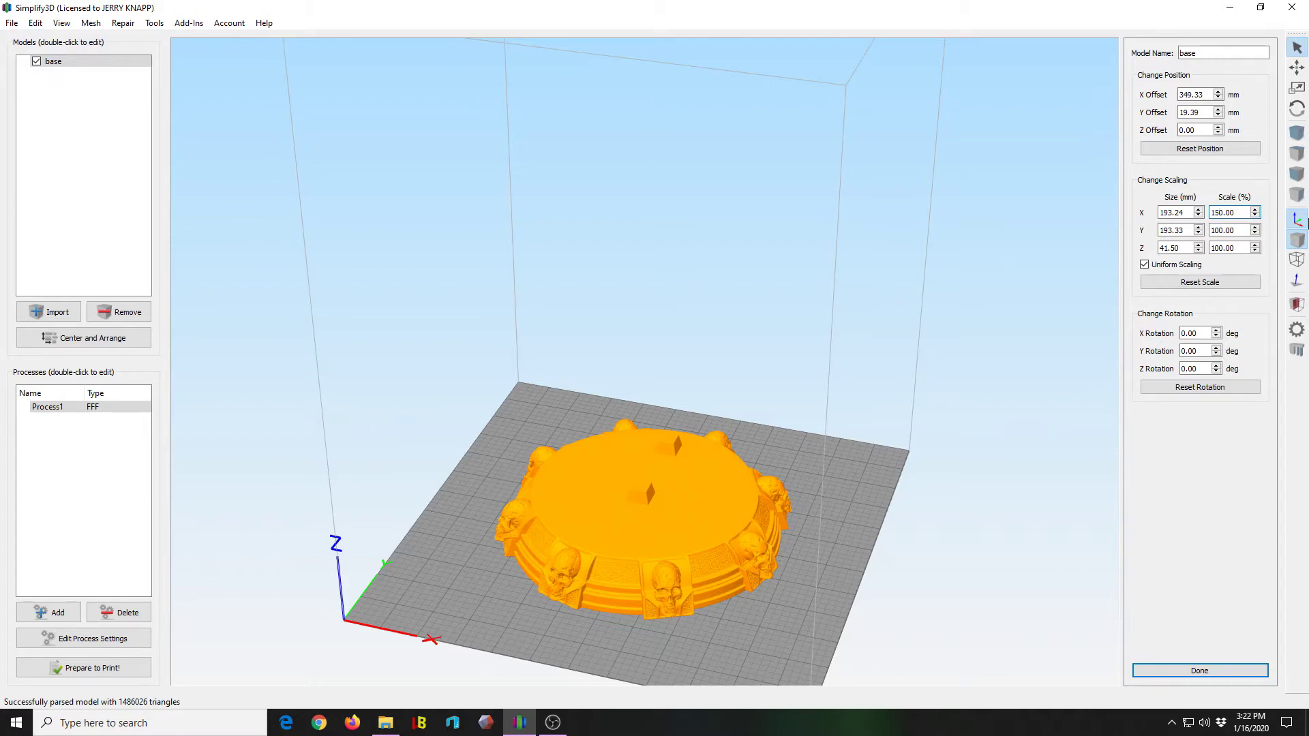
{"action": "key", "text": "Return"}
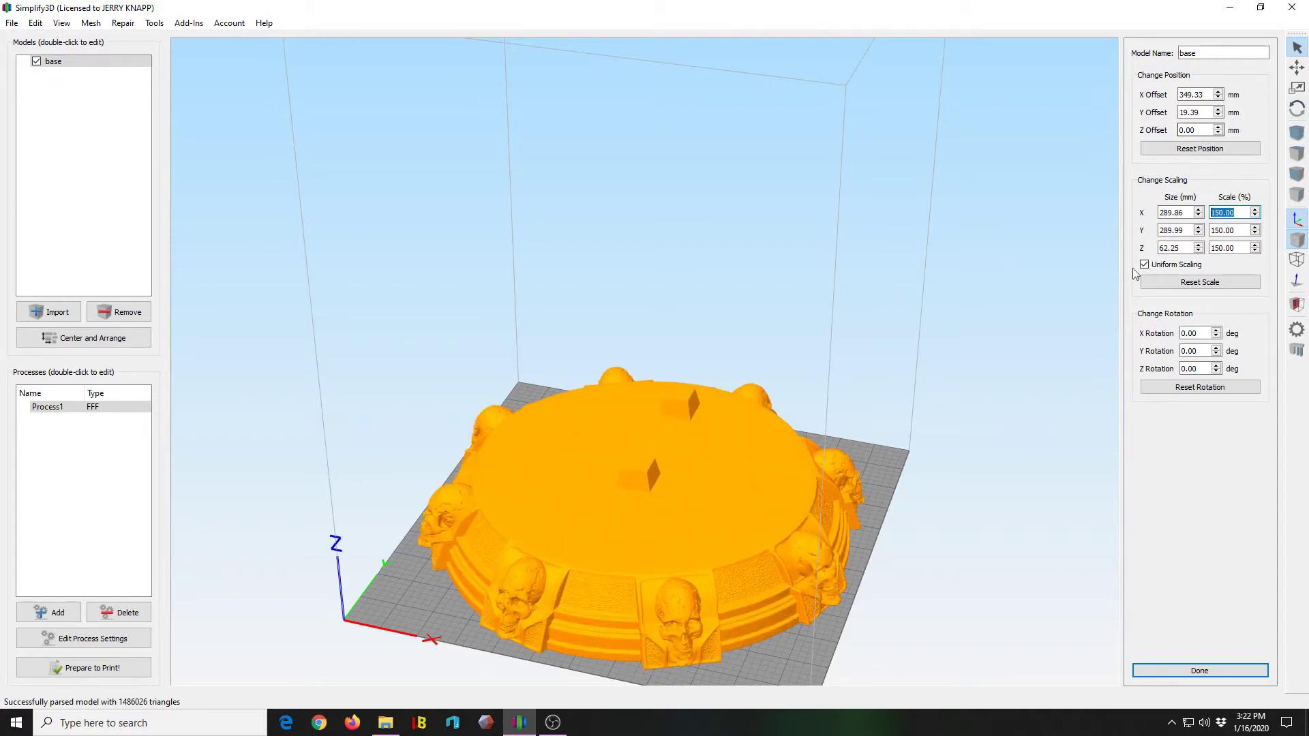
{"action": "left_click_drag", "start_coordinate": [913, 338], "coordinate": [934, 269]}
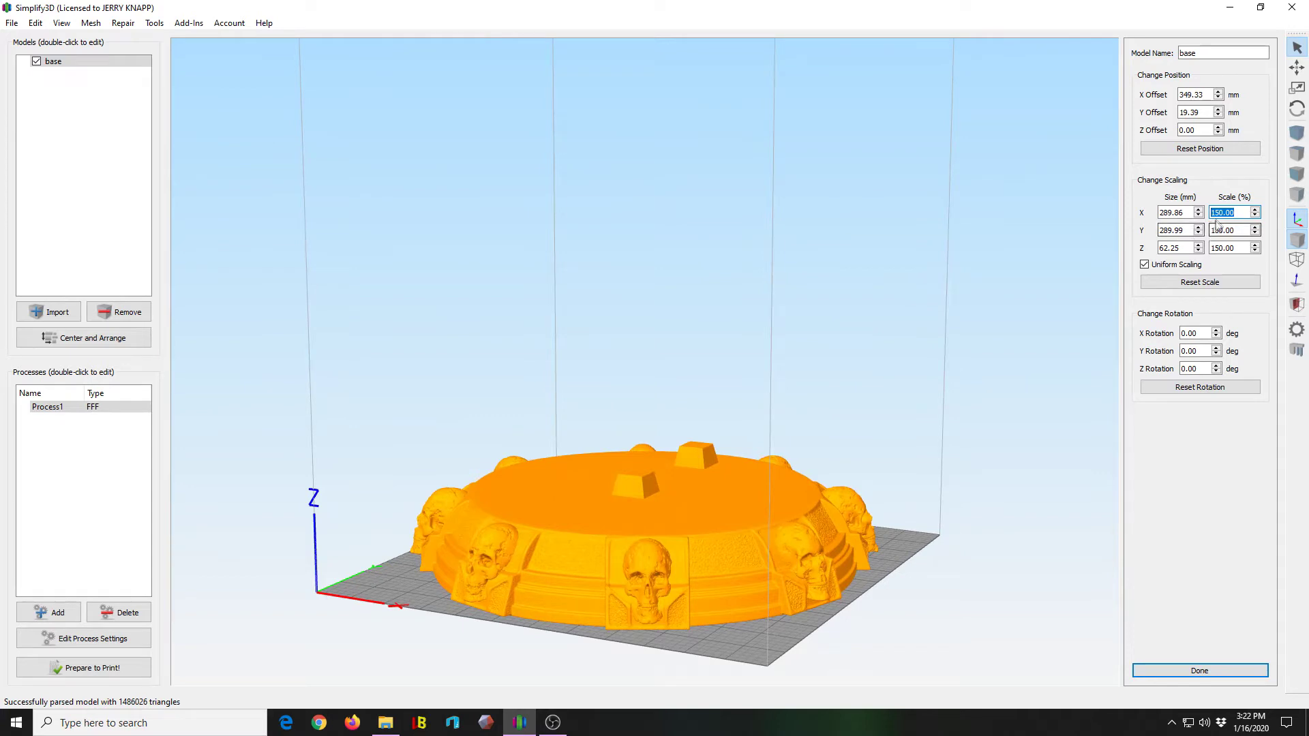
{"action": "left_click_drag", "start_coordinate": [1237, 212], "coordinate": [1308, 211]}
{"action": "key", "text": "Return"}
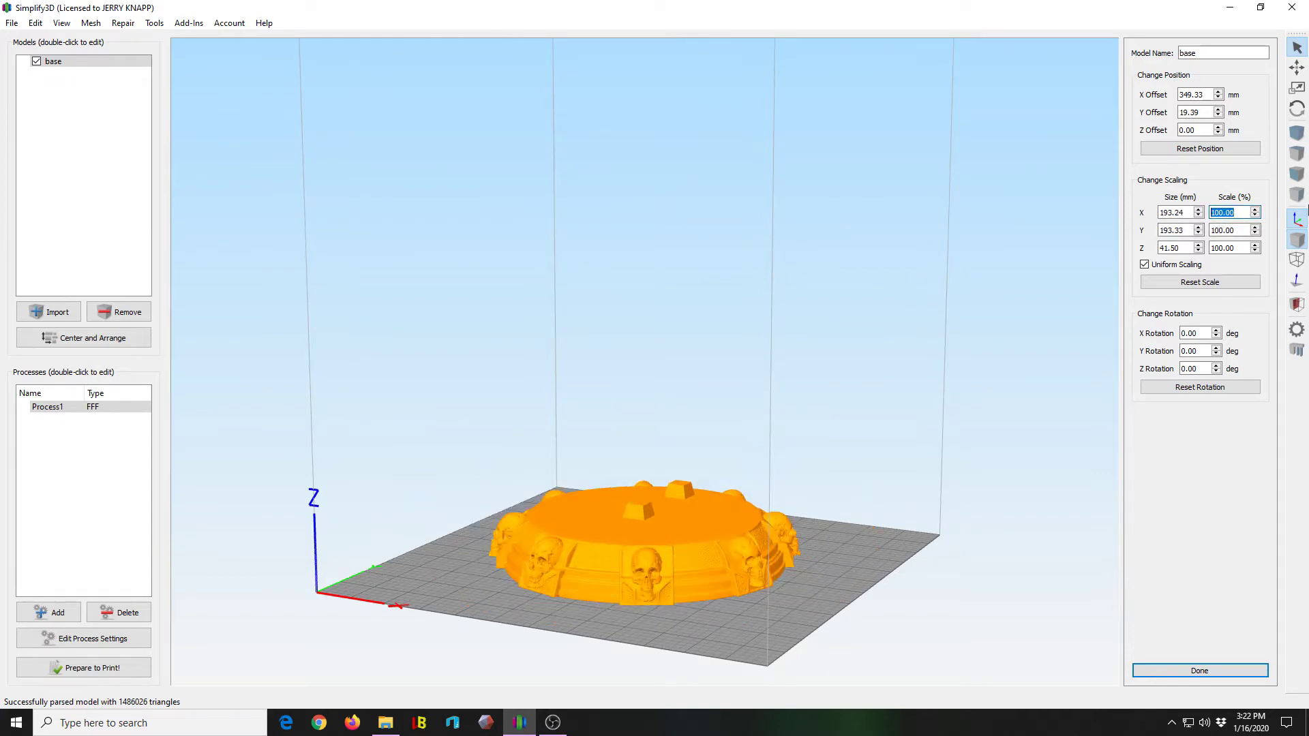
Examine the base model's top pegs, skull details and underside from several angles.
{"action": "left_click_drag", "start_coordinate": [1041, 447], "coordinate": [985, 438]}
{"action": "scroll", "coordinate": [984, 439], "scroll_direction": "up", "scroll_amount": 6}
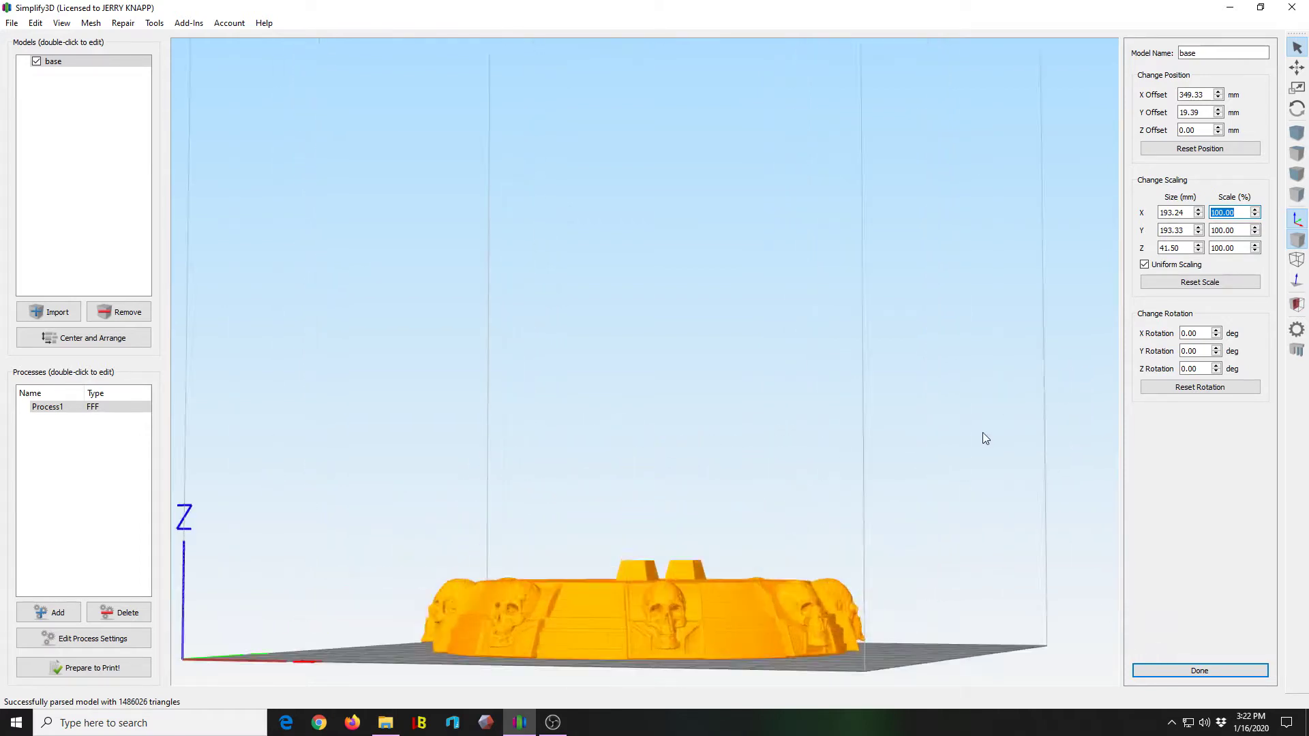
{"action": "right_click_drag", "start_coordinate": [836, 421], "coordinate": [810, 137]}
{"action": "left_click_drag", "start_coordinate": [811, 136], "coordinate": [779, 255]}
{"action": "scroll", "coordinate": [779, 255], "scroll_direction": "up", "scroll_amount": 3}
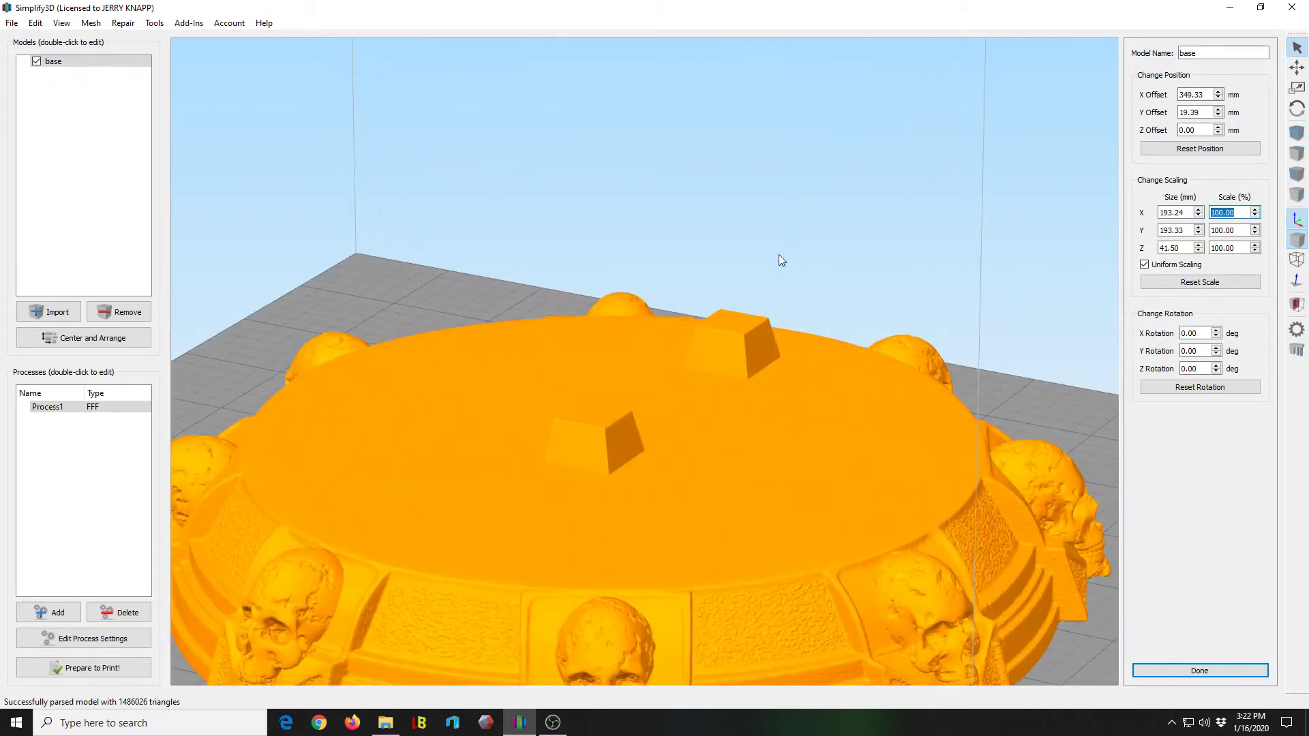
{"action": "right_click_drag", "start_coordinate": [778, 255], "coordinate": [770, 198]}
{"action": "left_click_drag", "start_coordinate": [771, 205], "coordinate": [713, 319]}
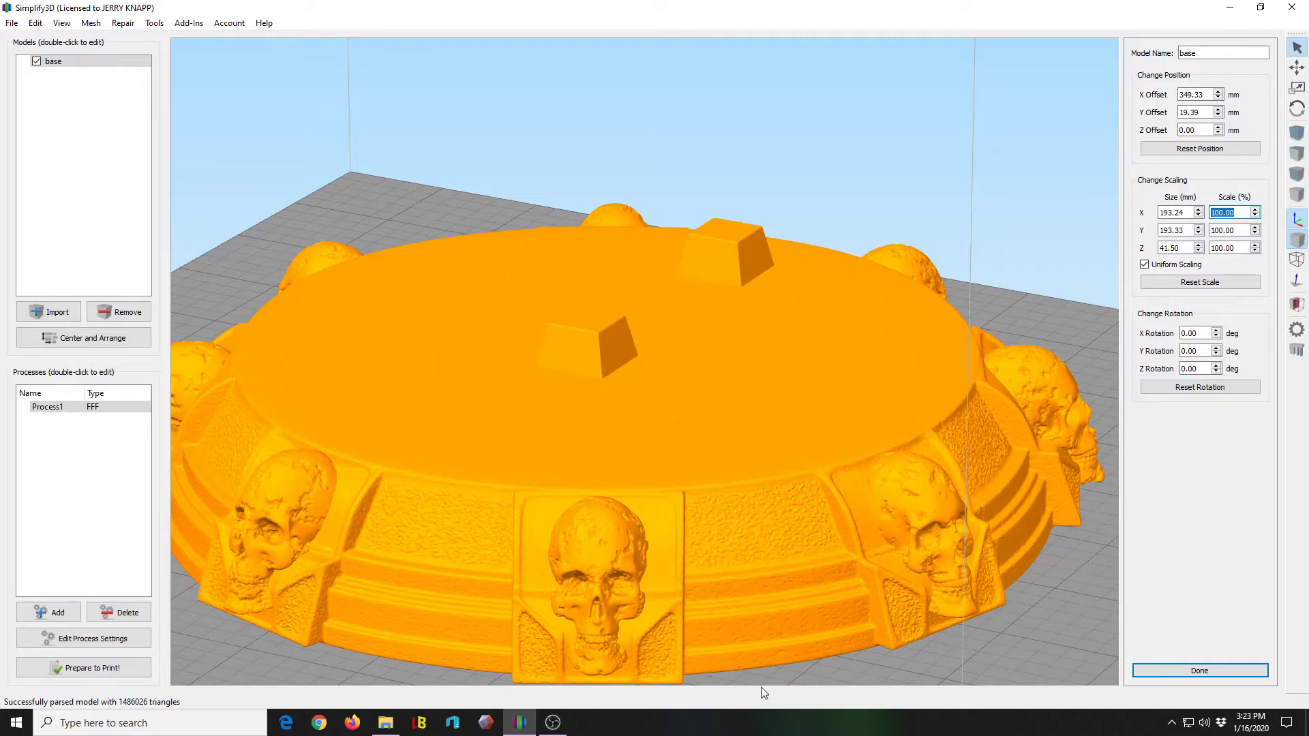
{"action": "left_click_drag", "start_coordinate": [747, 541], "coordinate": [746, 489]}
{"action": "left_click_drag", "start_coordinate": [919, 656], "coordinate": [981, 374]}
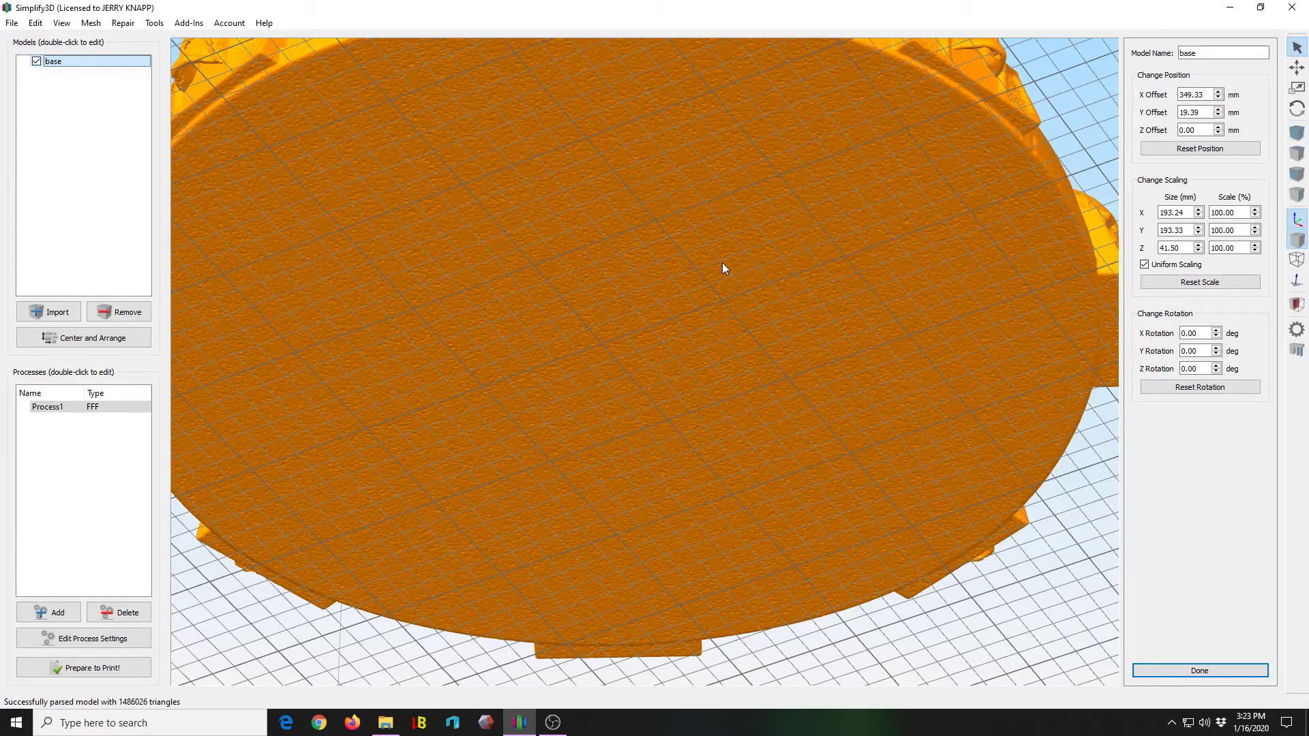
{"action": "left_click_drag", "start_coordinate": [718, 263], "coordinate": [760, 415]}
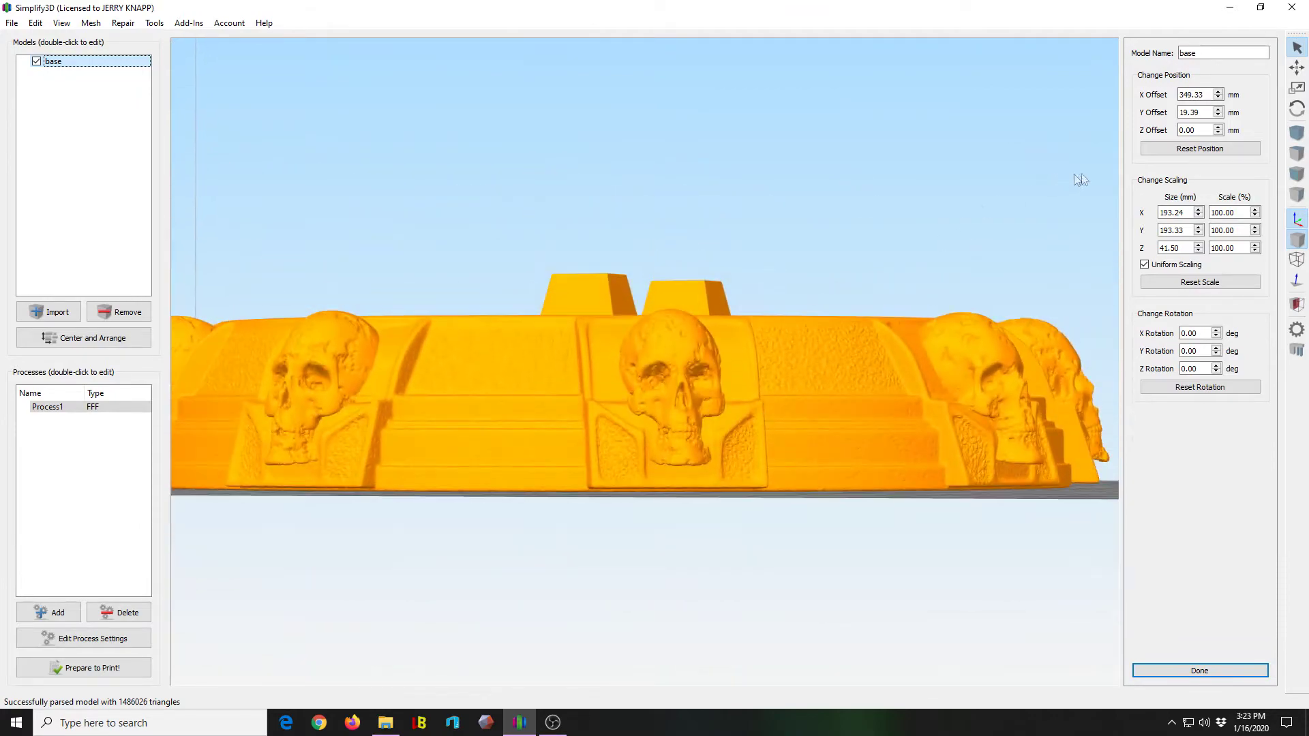
Set the base model's Z offset to -1.00 mm to sink it below the build plate, and finish editing.
{"action": "left_click_drag", "start_coordinate": [926, 269], "coordinate": [883, 139]}
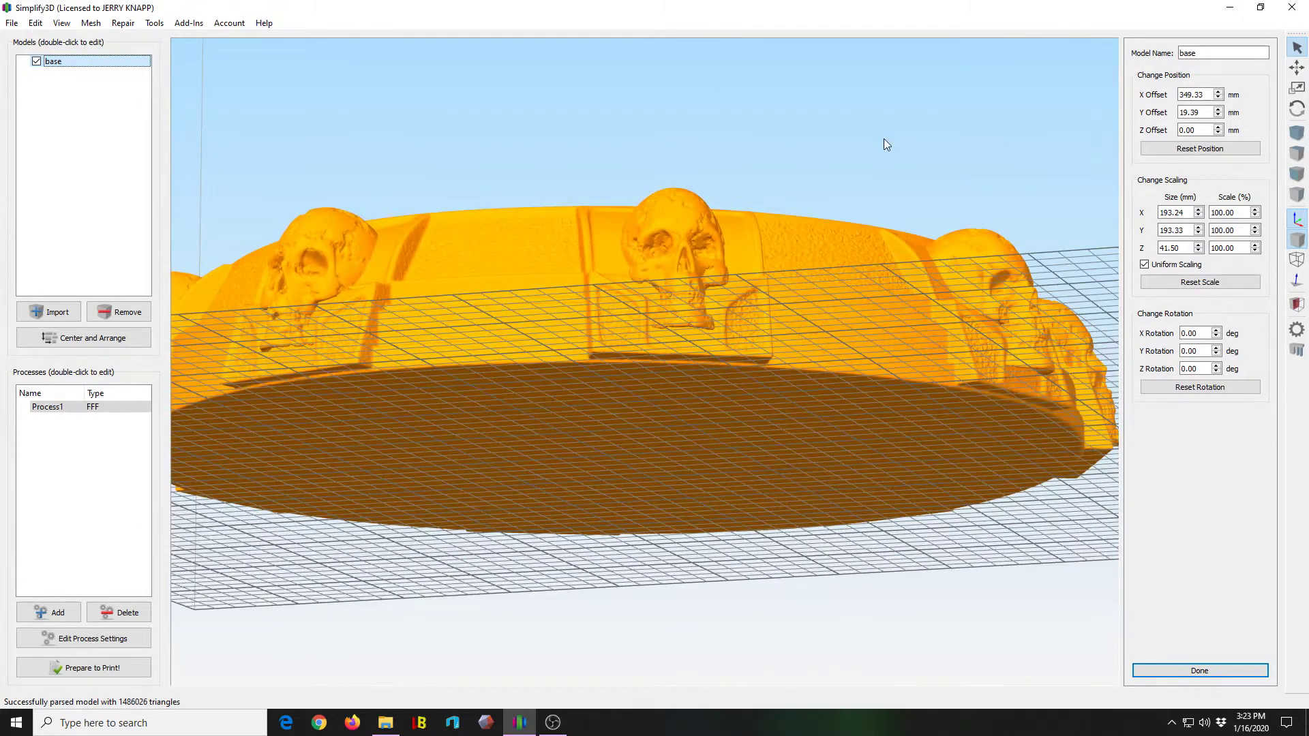
{"action": "left_click", "coordinate": [1217, 133]}
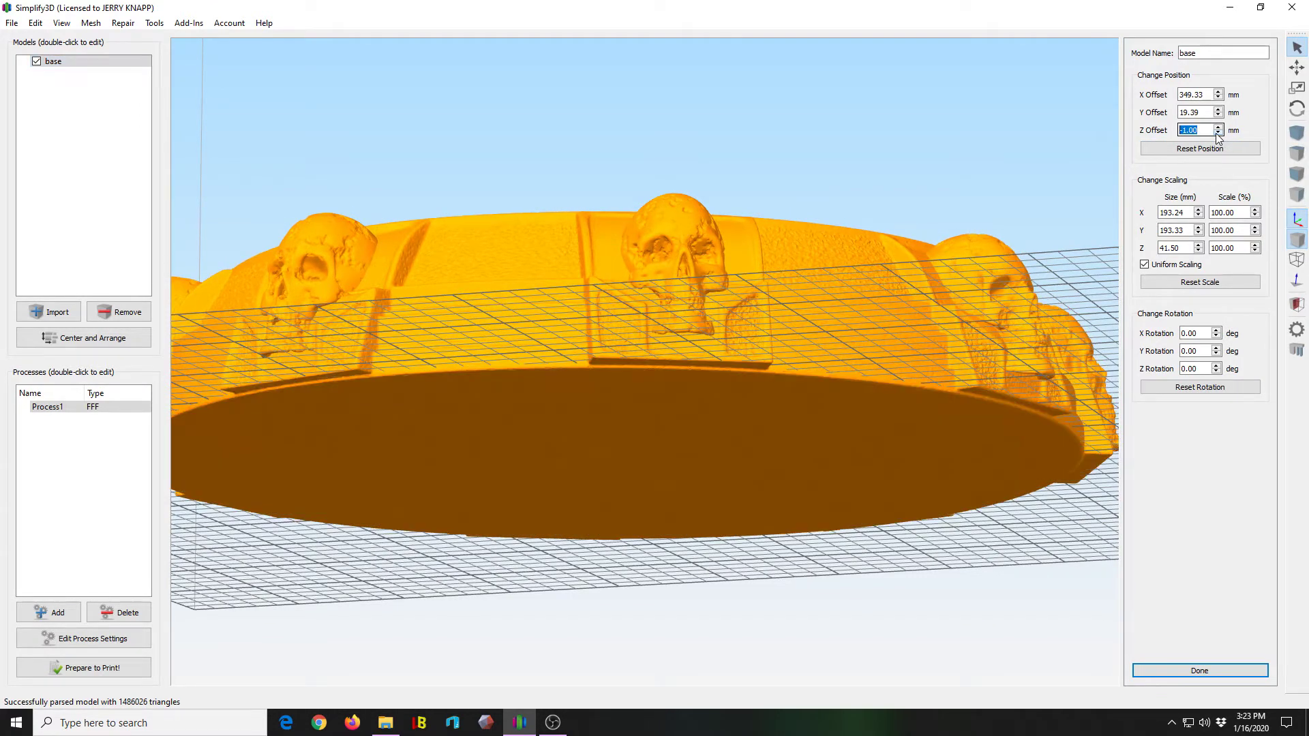
{"action": "left_click_drag", "start_coordinate": [829, 360], "coordinate": [830, 390]}
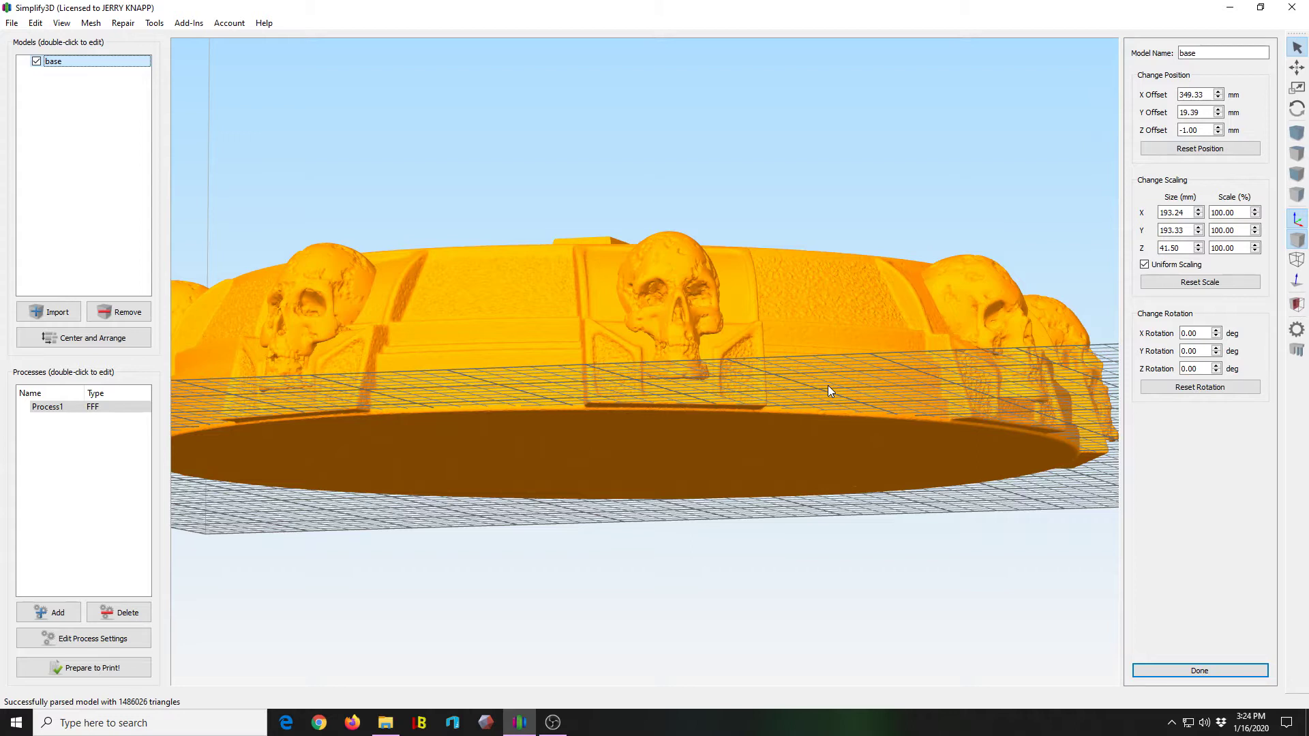
{"action": "mouse_move", "coordinate": [755, 382]}
{"action": "left_mouse_down"}
{"action": "mouse_move", "coordinate": [755, 415]}
{"action": "mouse_move", "coordinate": [754, 375]}
{"action": "mouse_move", "coordinate": [762, 403]}
{"action": "left_mouse_up"}
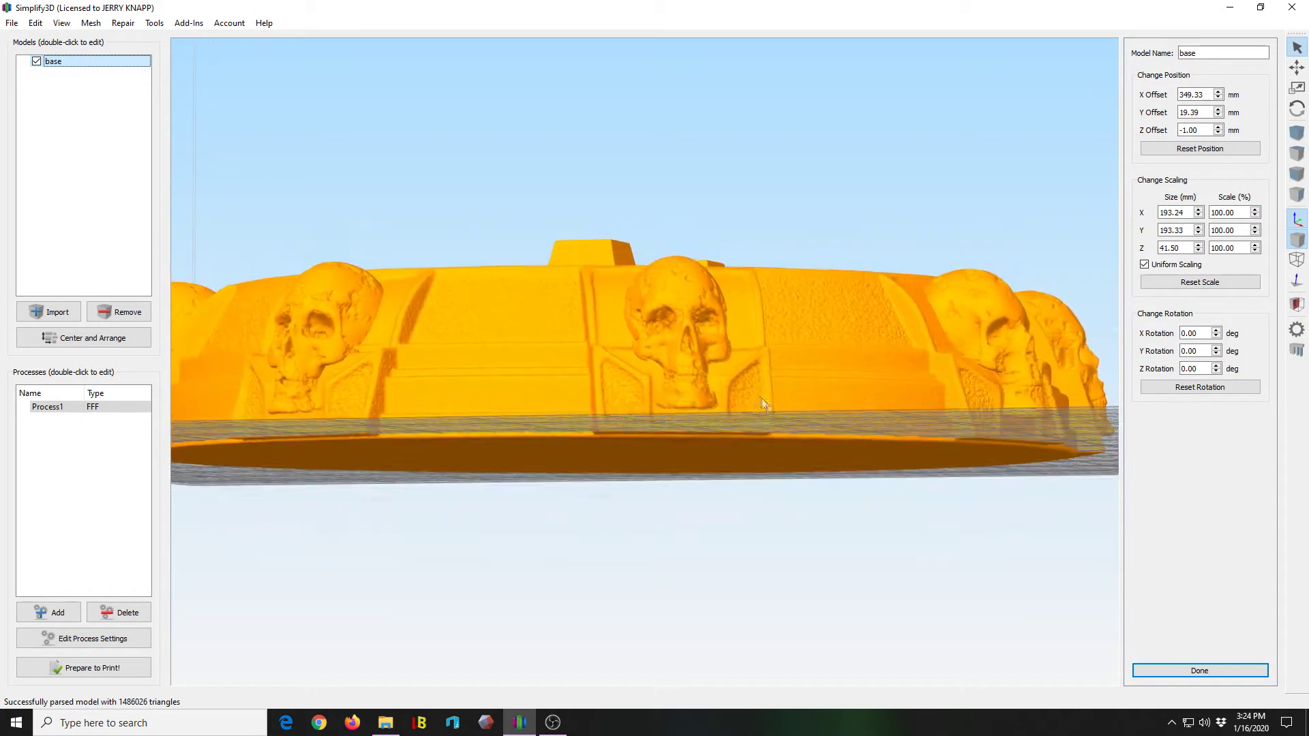
{"action": "left_click", "coordinate": [1157, 670]}
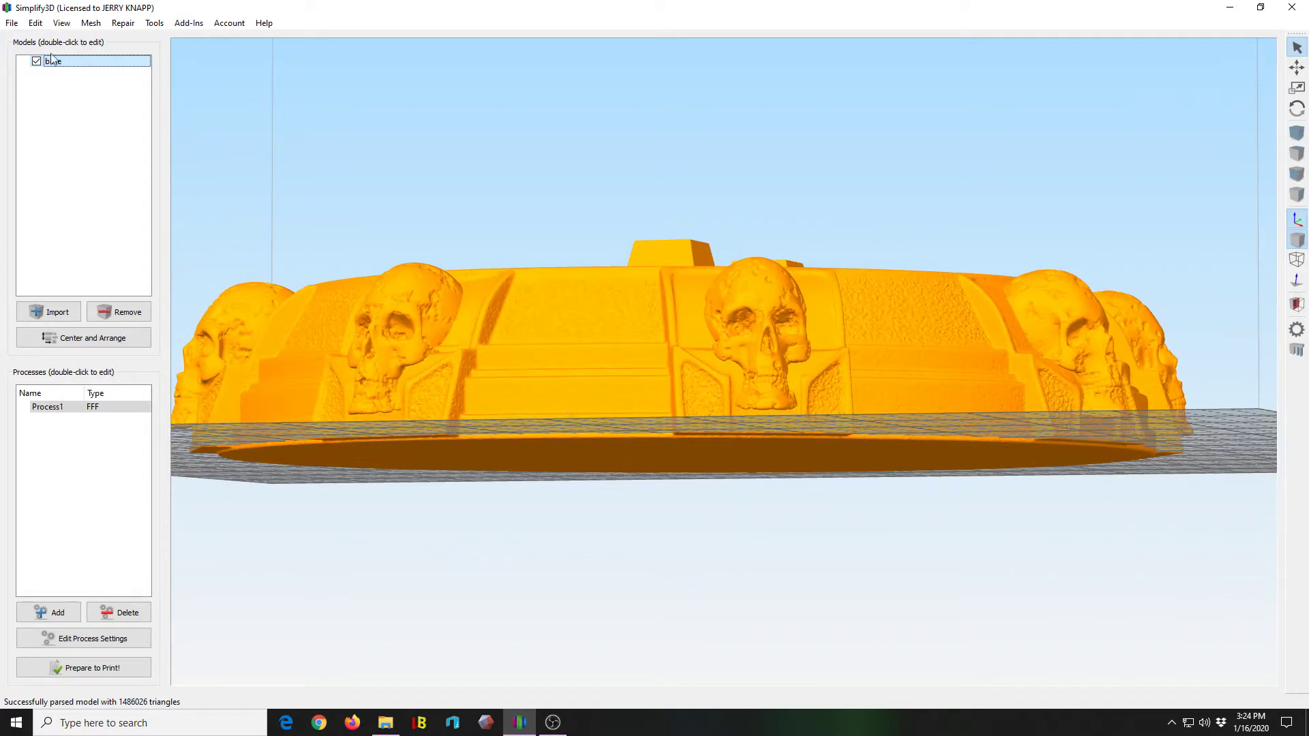
Return the lowered base model to the surface of the build plate.
{"action": "left_click", "coordinate": [12, 23]}
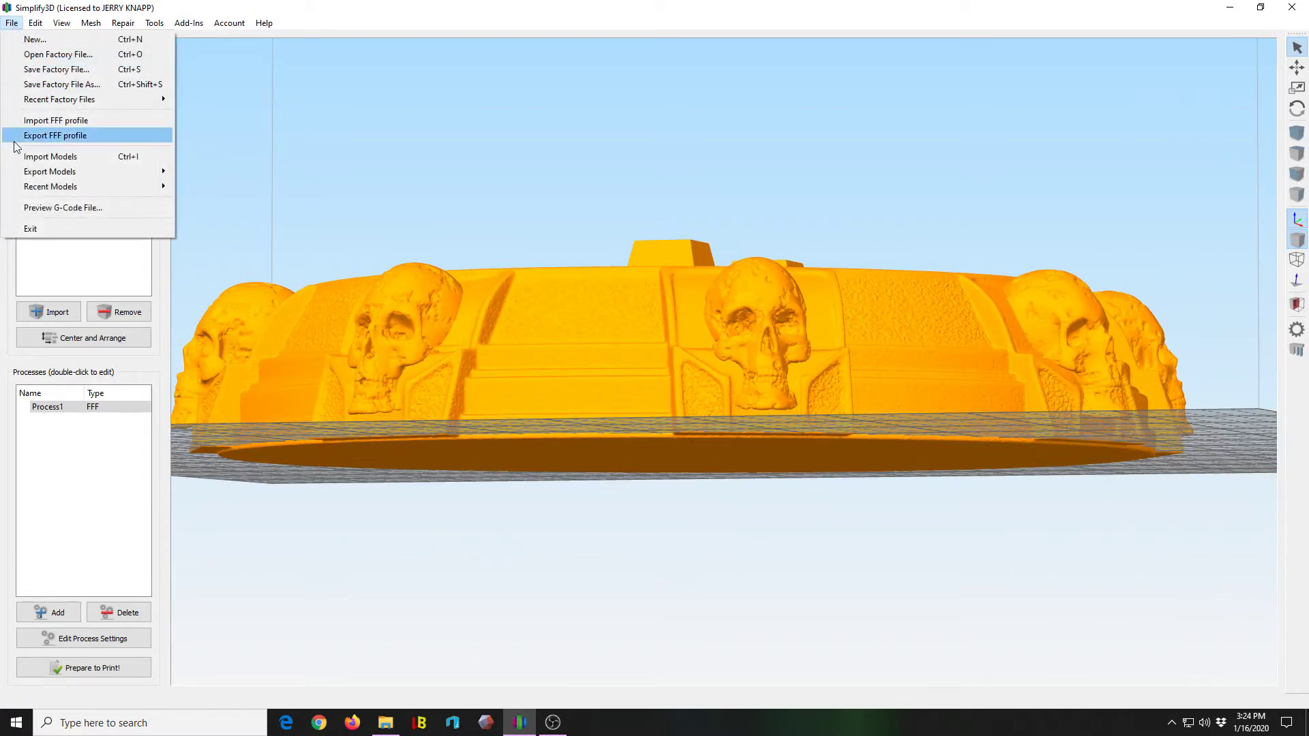
{"action": "left_click", "coordinate": [36, 23]}
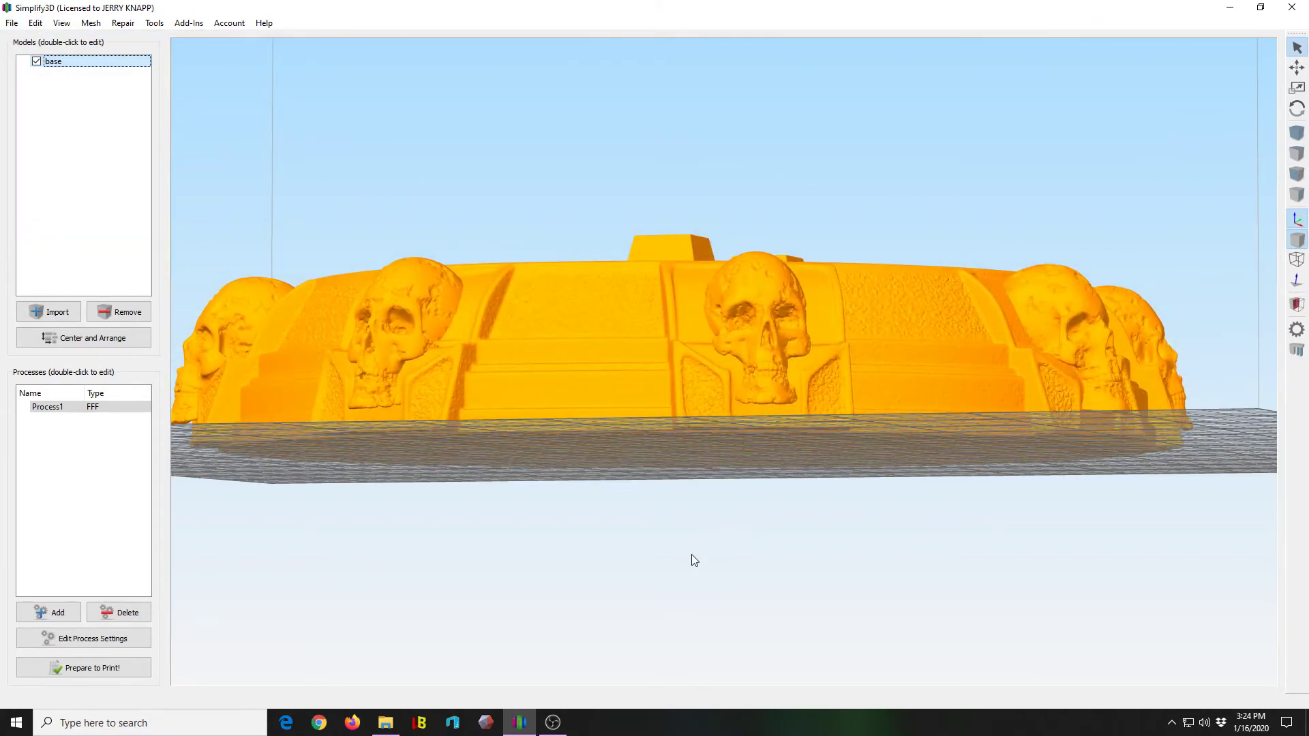
{"action": "left_click_drag", "start_coordinate": [691, 554], "coordinate": [679, 604]}
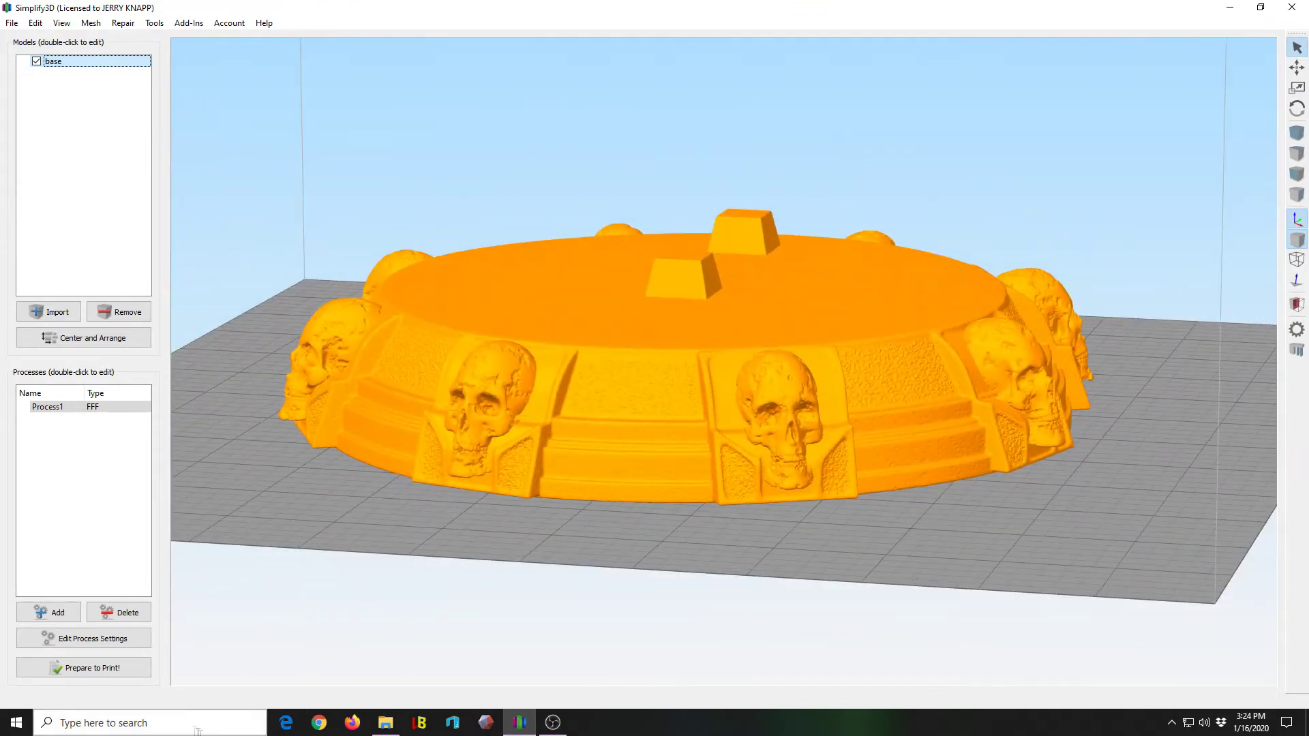
Open the Process1 print settings and review the extruder, raft, infill and support options.
{"action": "left_click", "coordinate": [116, 641]}
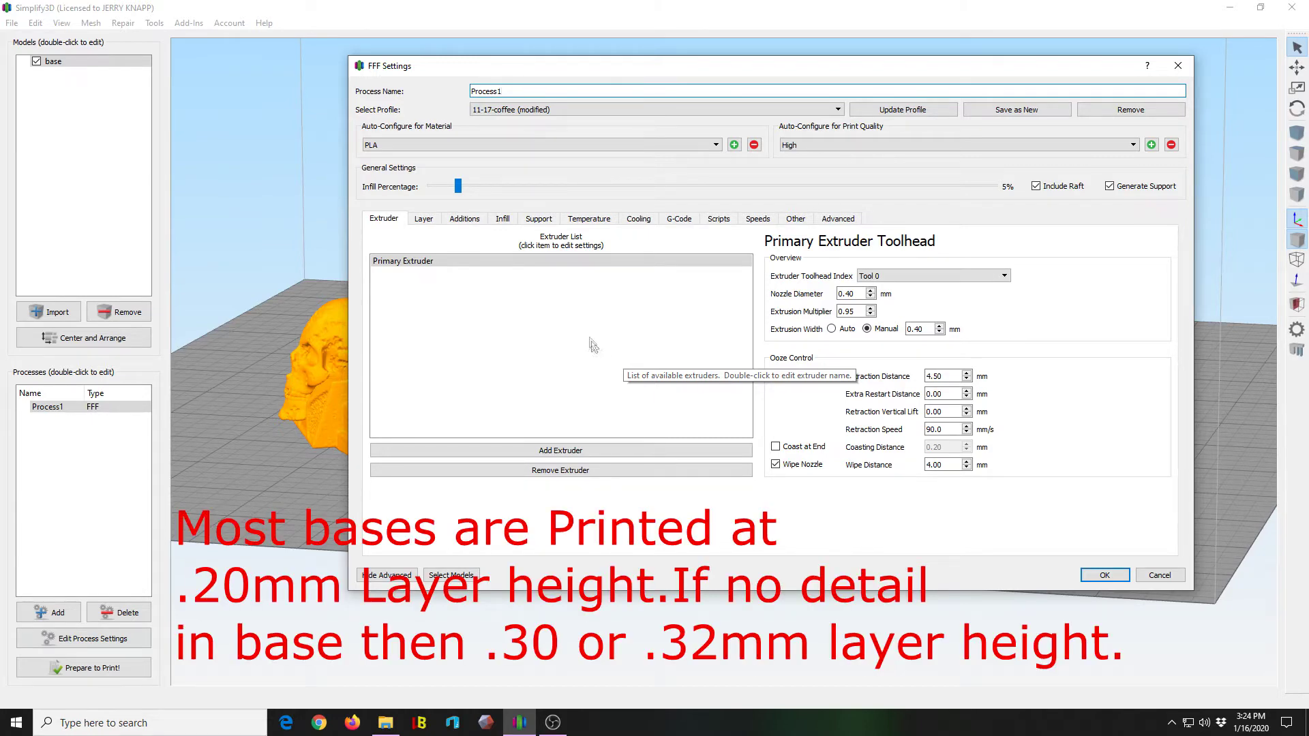
{"action": "left_click", "coordinate": [470, 222]}
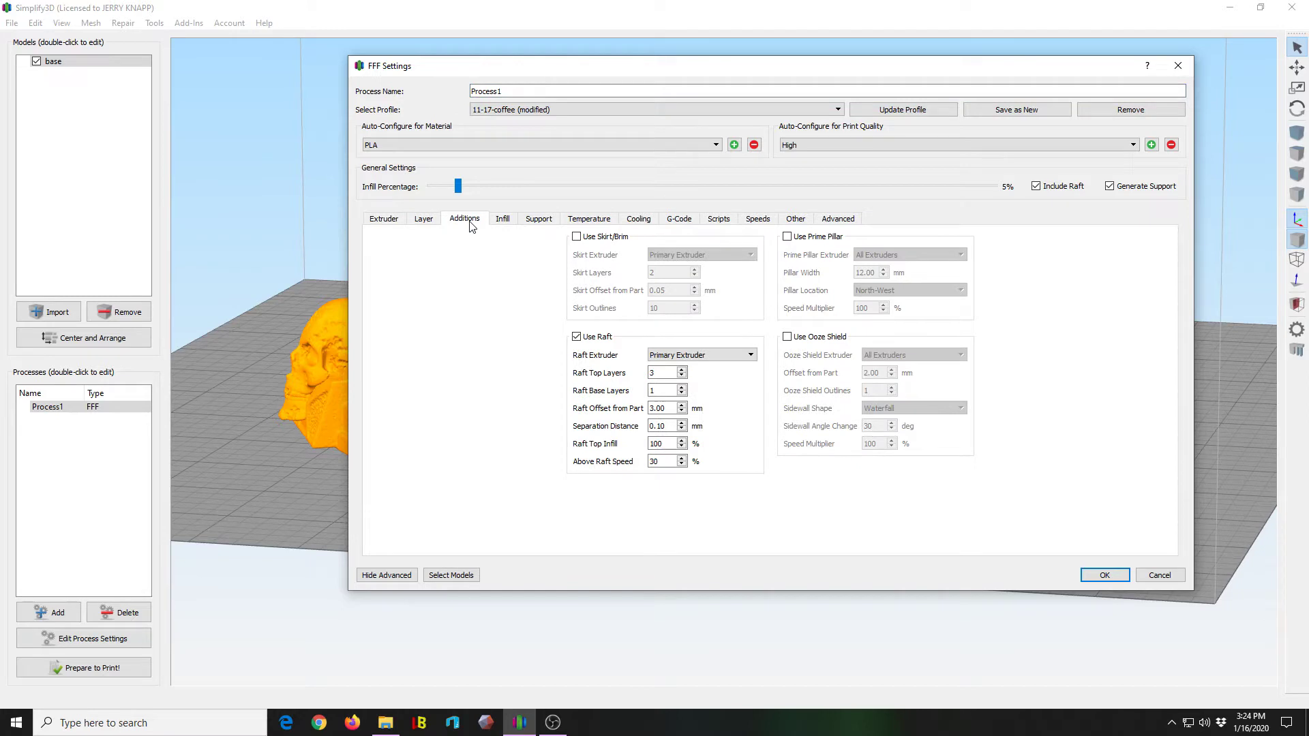
{"action": "left_click", "coordinate": [503, 226]}
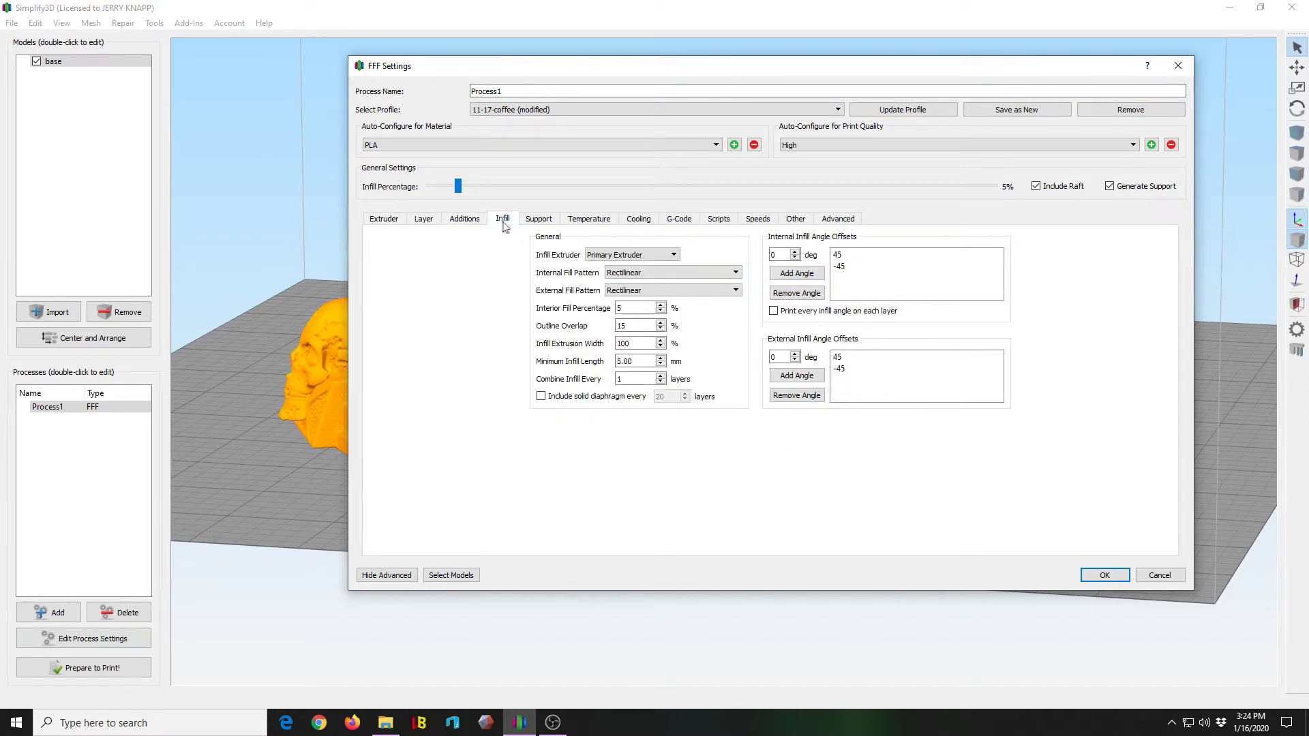
{"action": "left_click", "coordinate": [538, 226]}
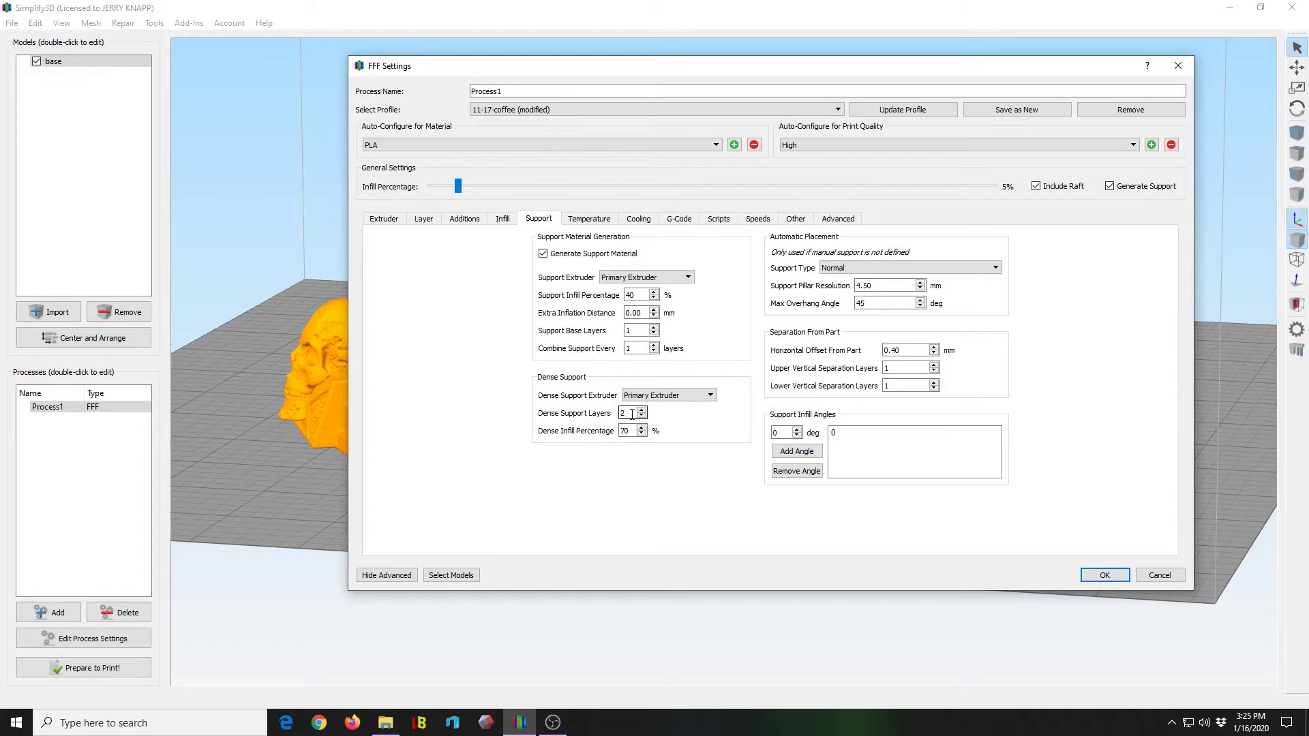
Review the temperature setpoints of the primary extruder and the heated bed.
{"action": "left_click", "coordinate": [587, 221]}
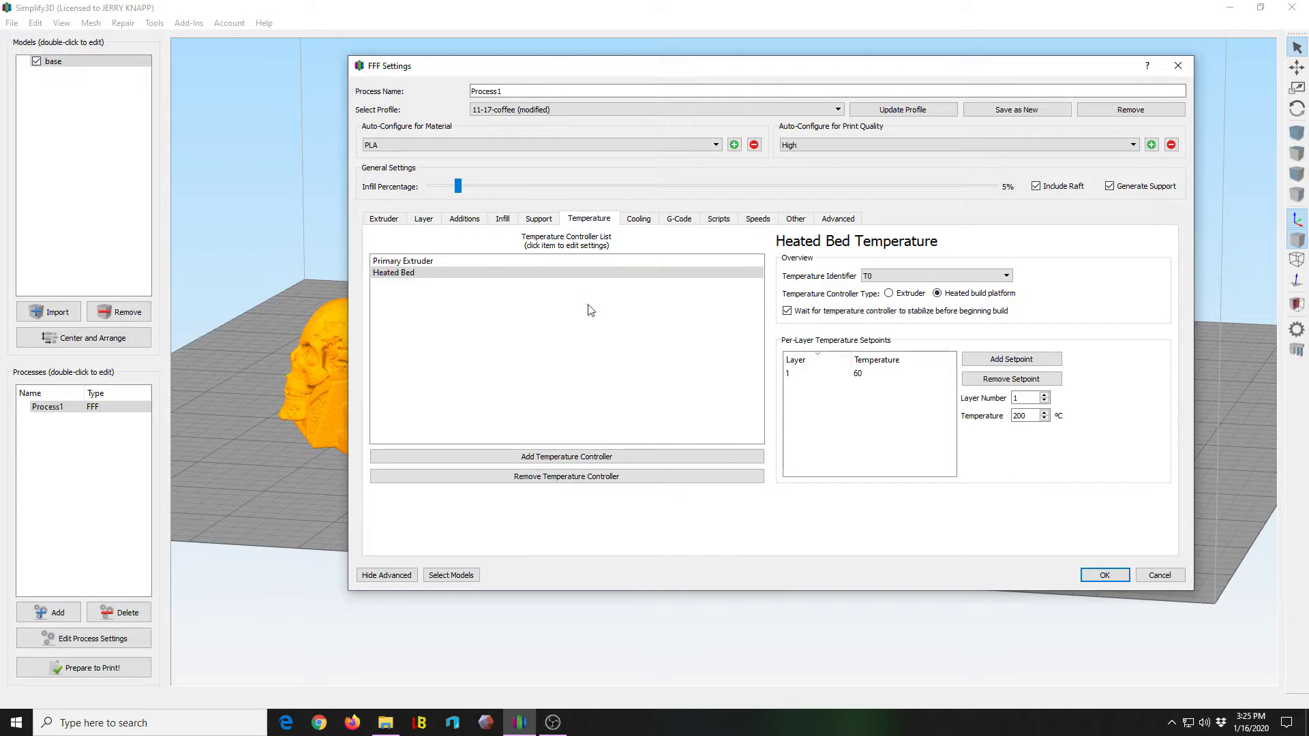
{"action": "left_click", "coordinate": [504, 262]}
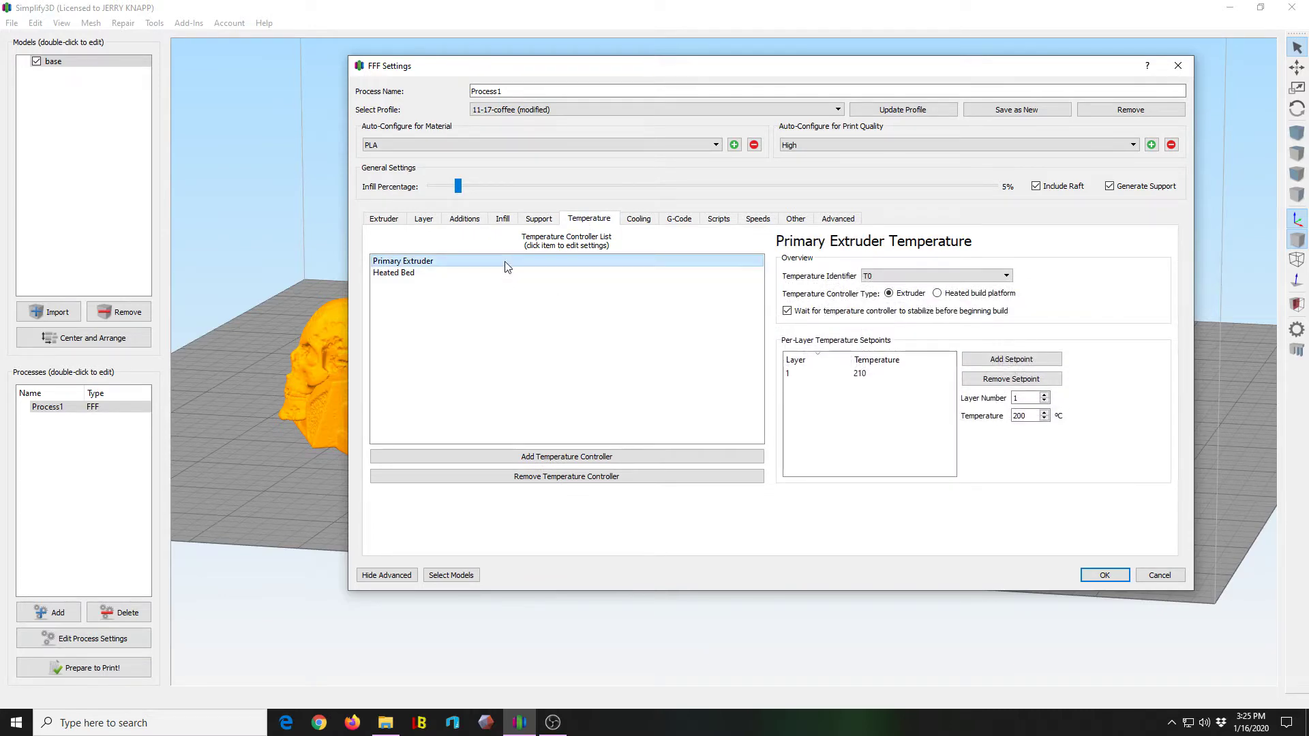
{"action": "left_click", "coordinate": [414, 280]}
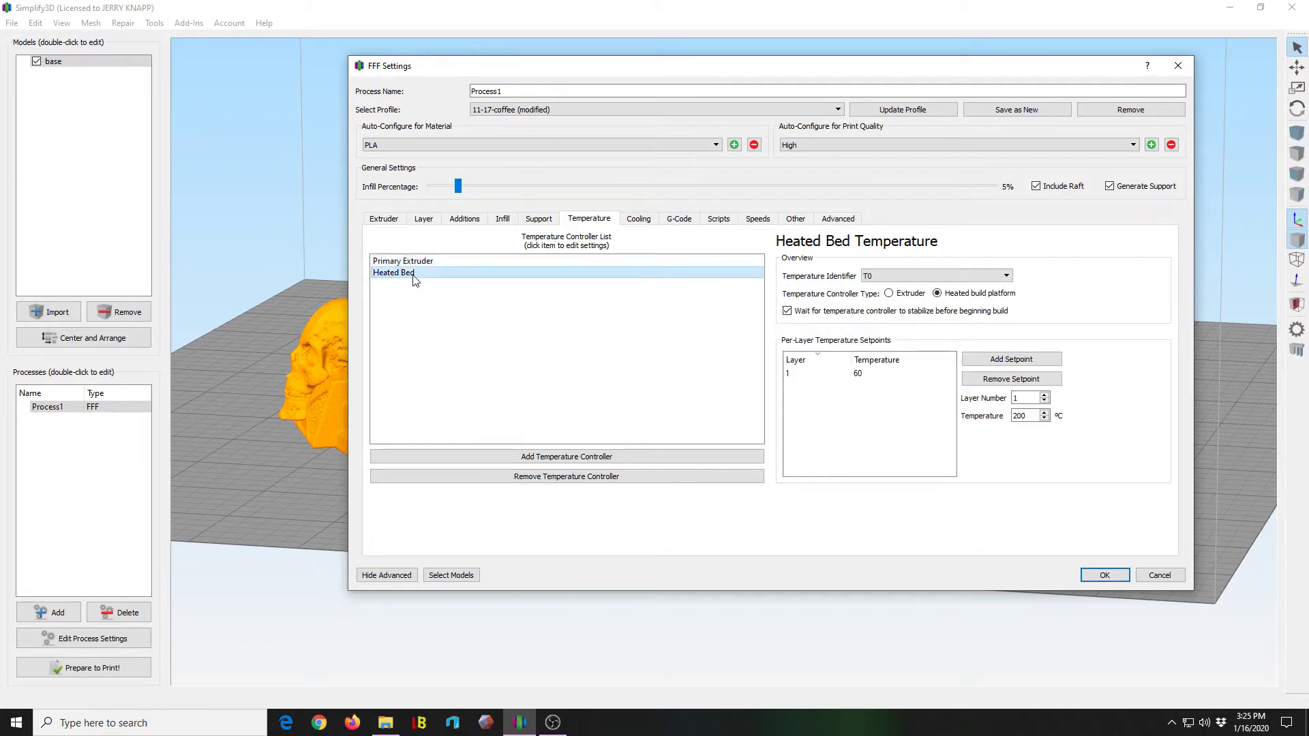
{"action": "left_click", "coordinate": [428, 263]}
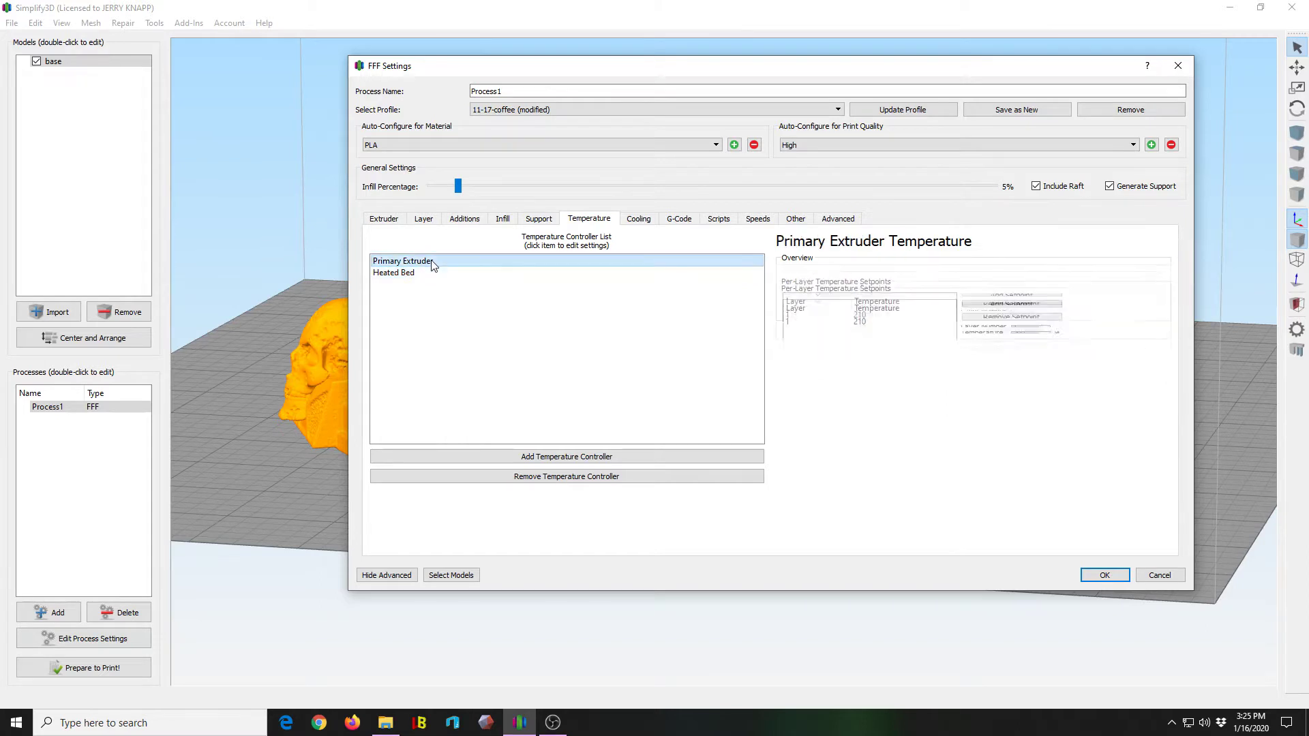
Review the fan cooling controls, the full starting script and the printing speed settings.
{"action": "left_click", "coordinate": [636, 219]}
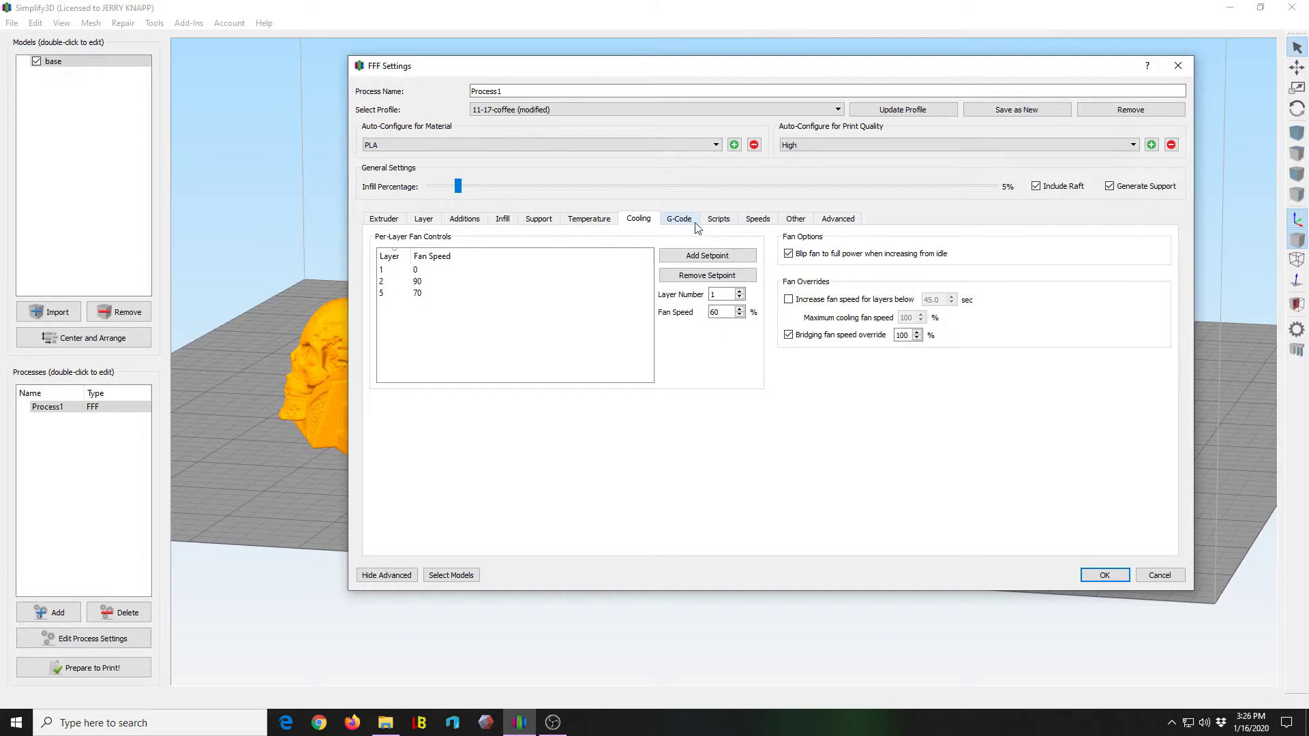
{"action": "left_click", "coordinate": [716, 226]}
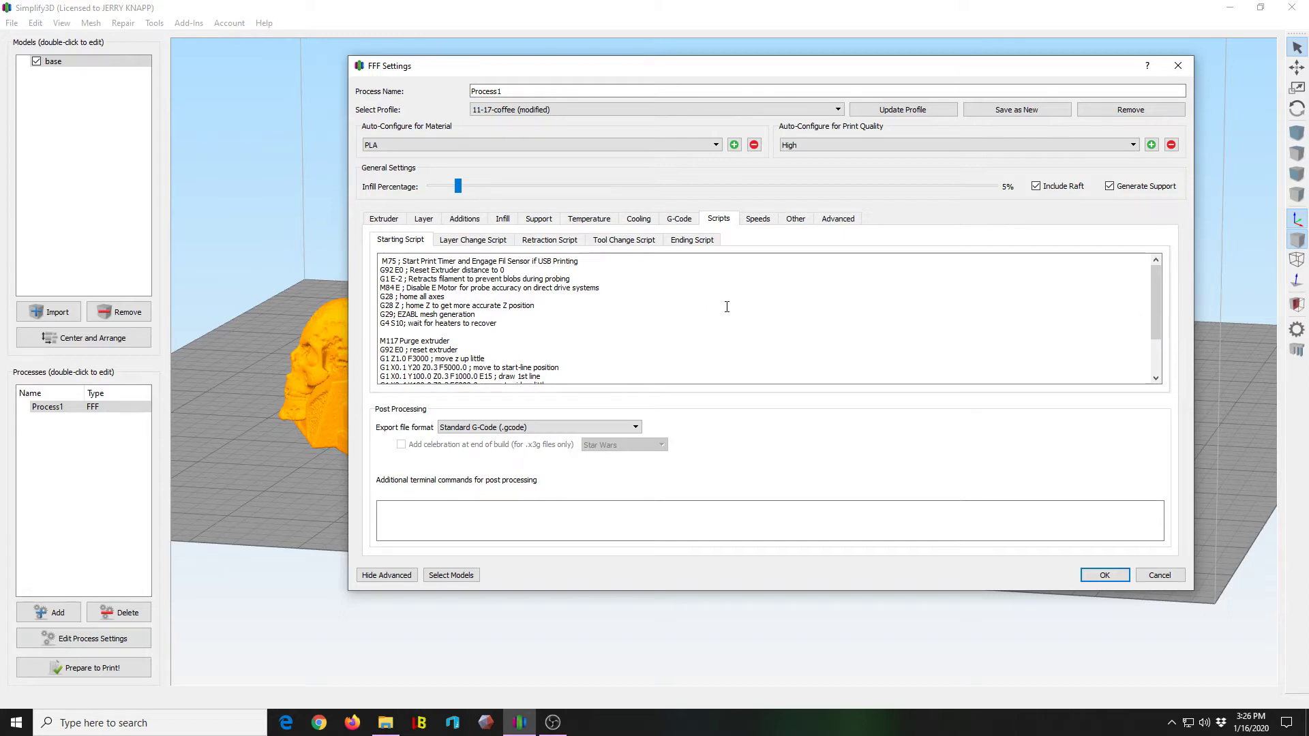
{"action": "scroll", "coordinate": [727, 307], "scroll_direction": "down", "scroll_amount": 2}
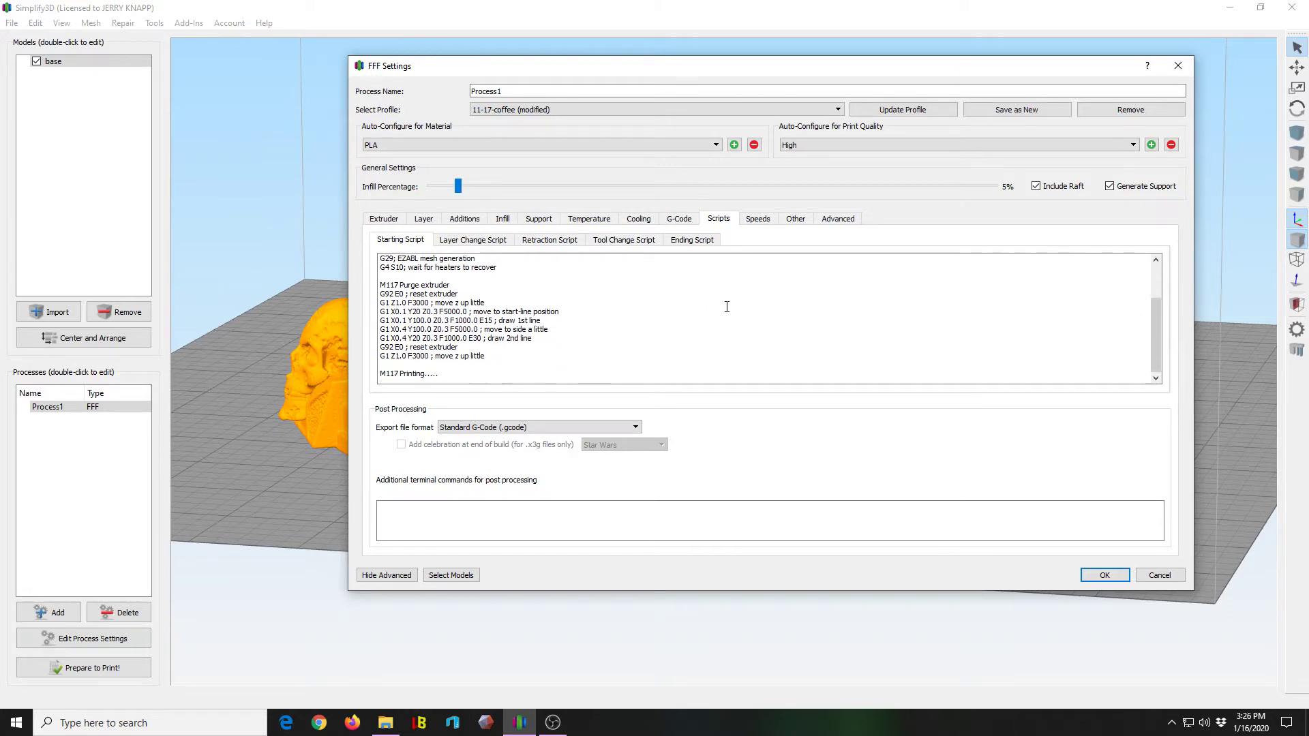
{"action": "scroll", "coordinate": [730, 308], "scroll_direction": "up", "scroll_amount": 2}
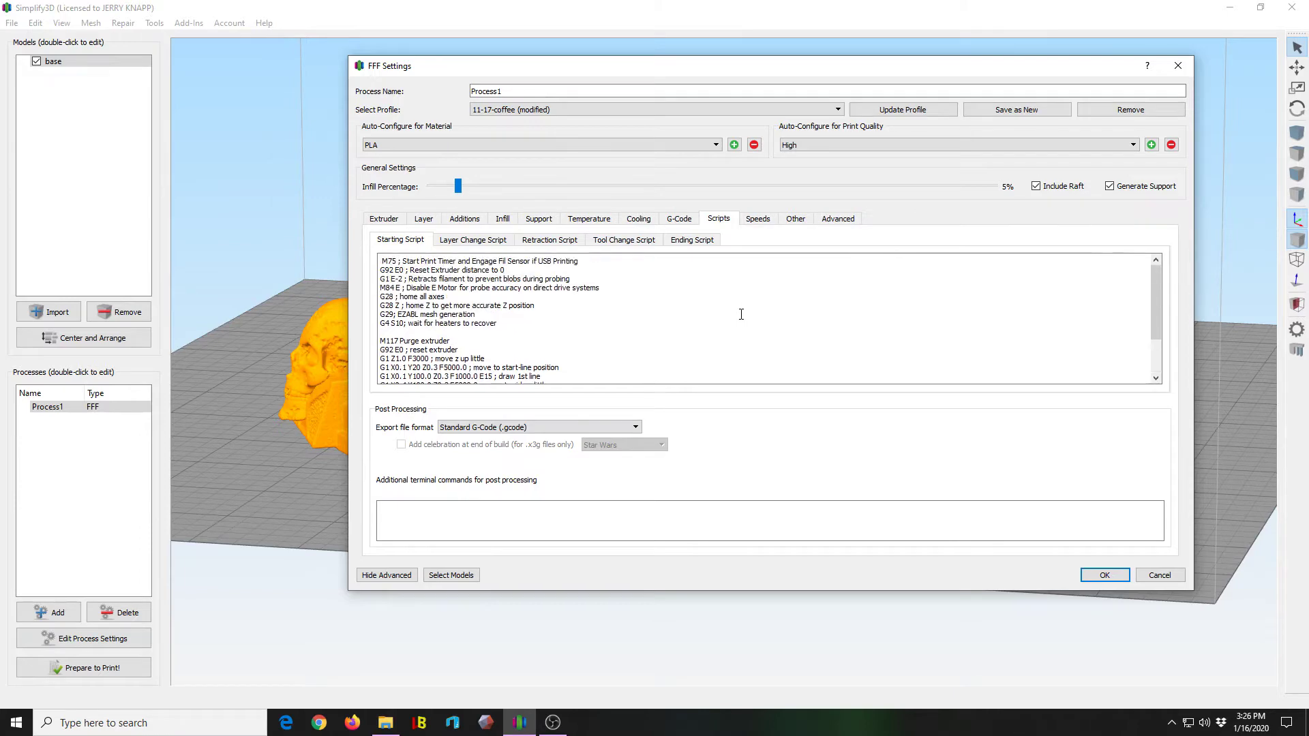
{"action": "left_click", "coordinate": [757, 219]}
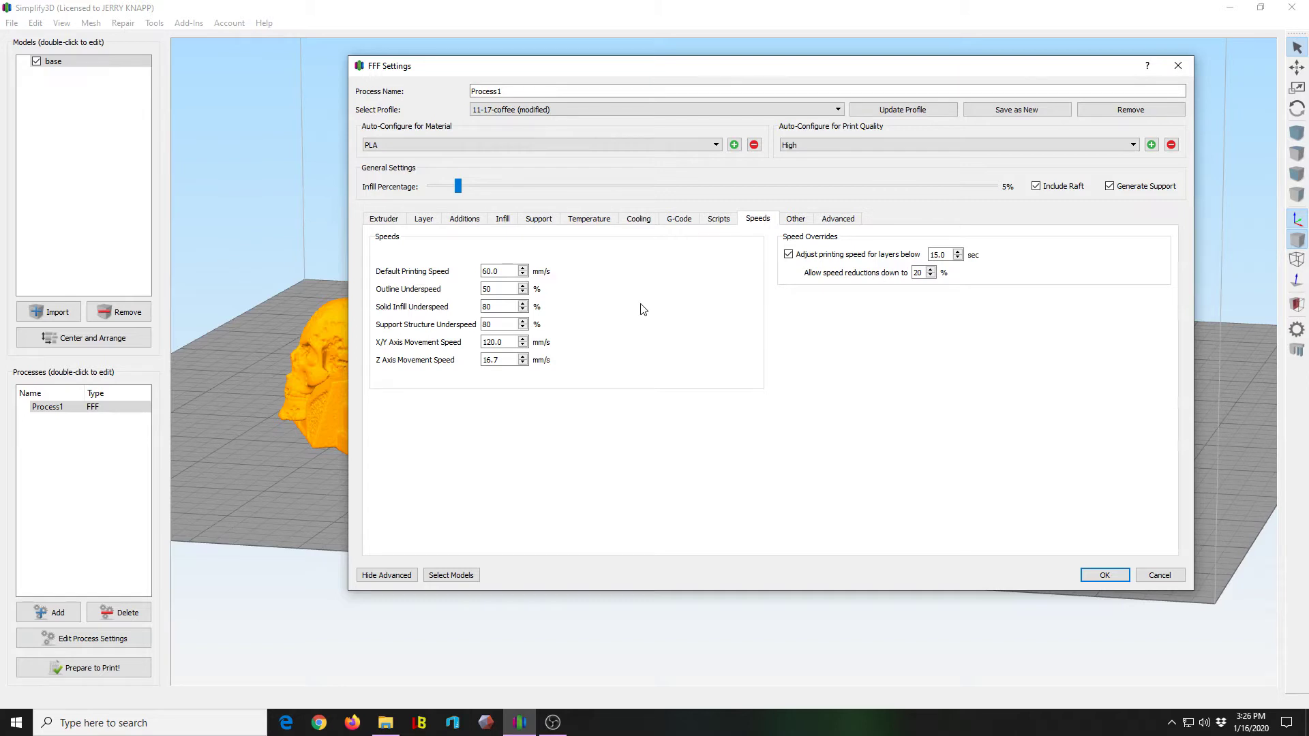
Review the bridging, filament, thin wall, ooze control and extruder settings, and accept the Process1 settings.
{"action": "left_click", "coordinate": [793, 220]}
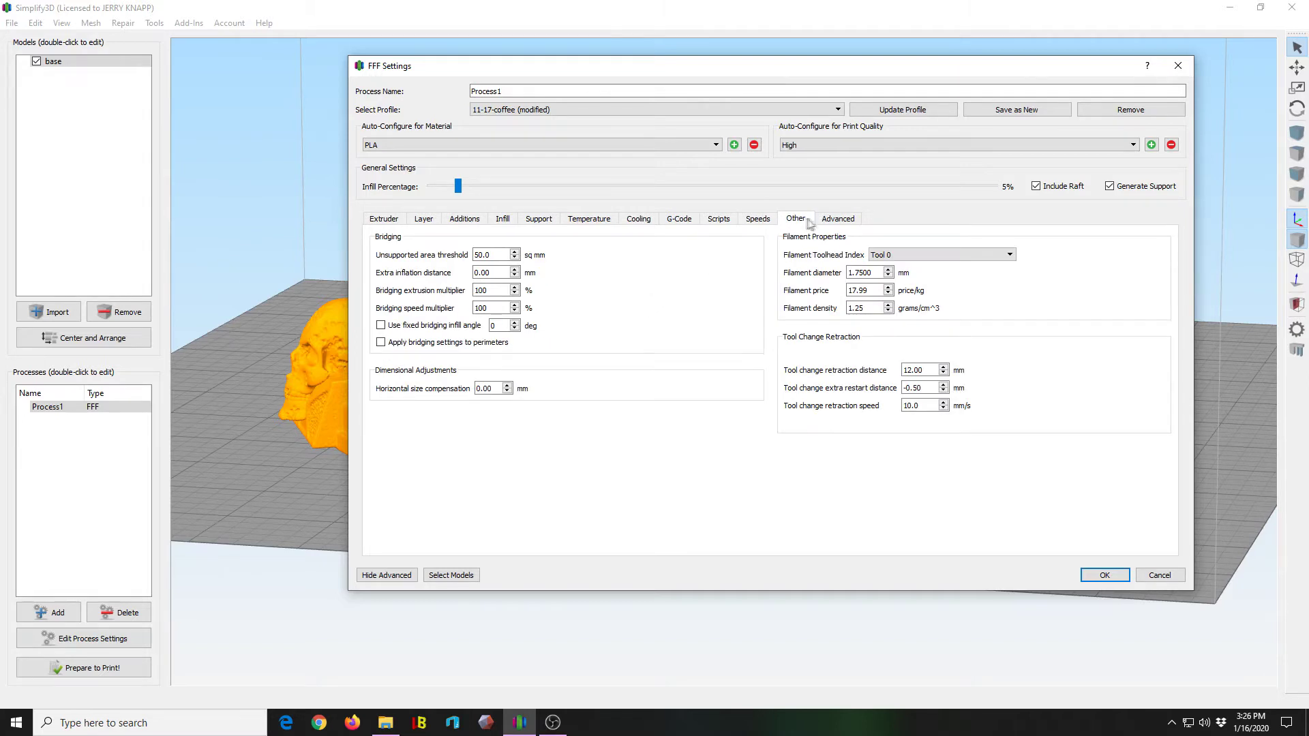
{"action": "left_click", "coordinate": [831, 224]}
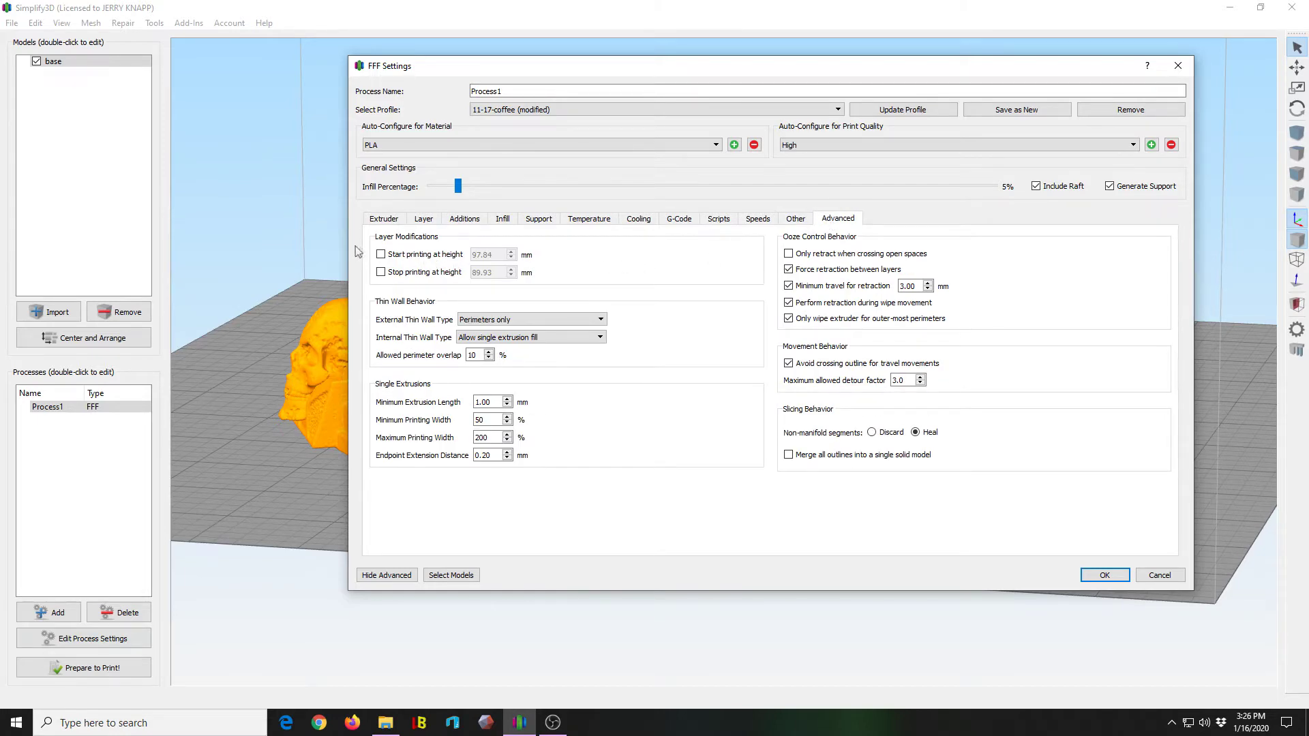
{"action": "left_click", "coordinate": [395, 226]}
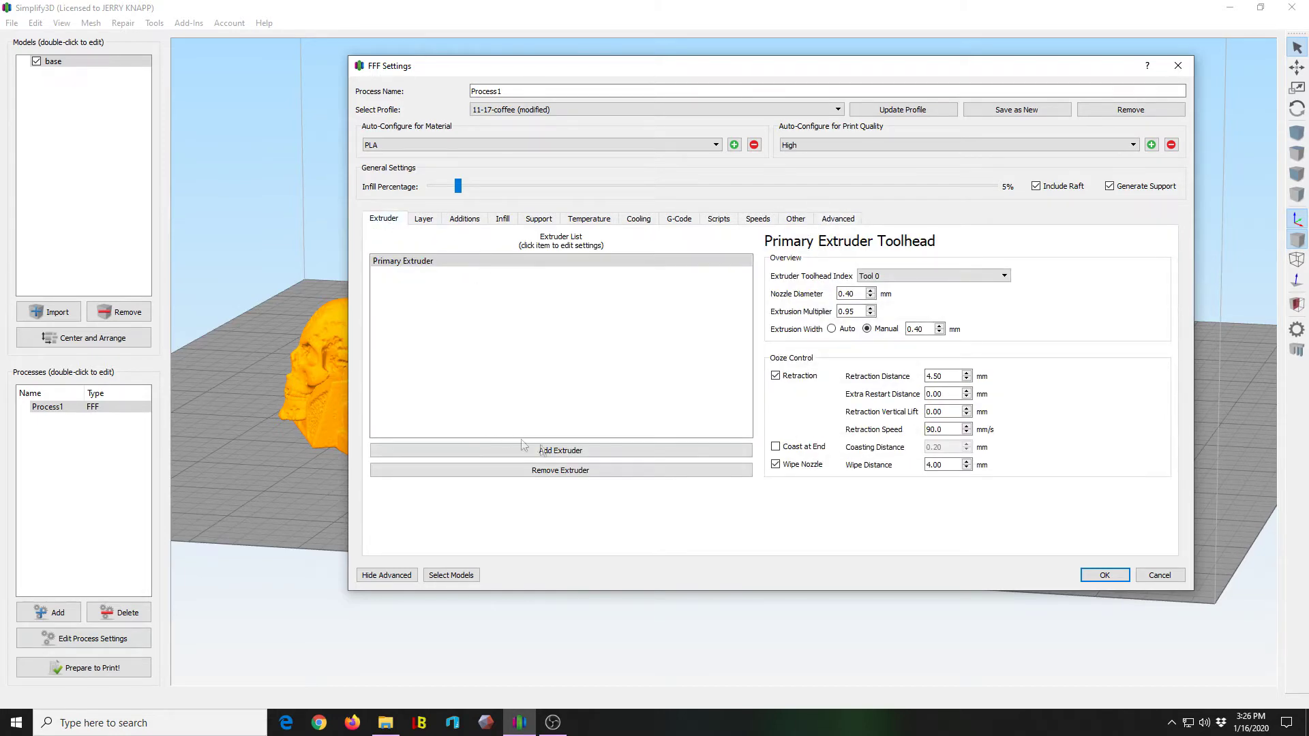
{"action": "left_click", "coordinate": [1104, 574]}
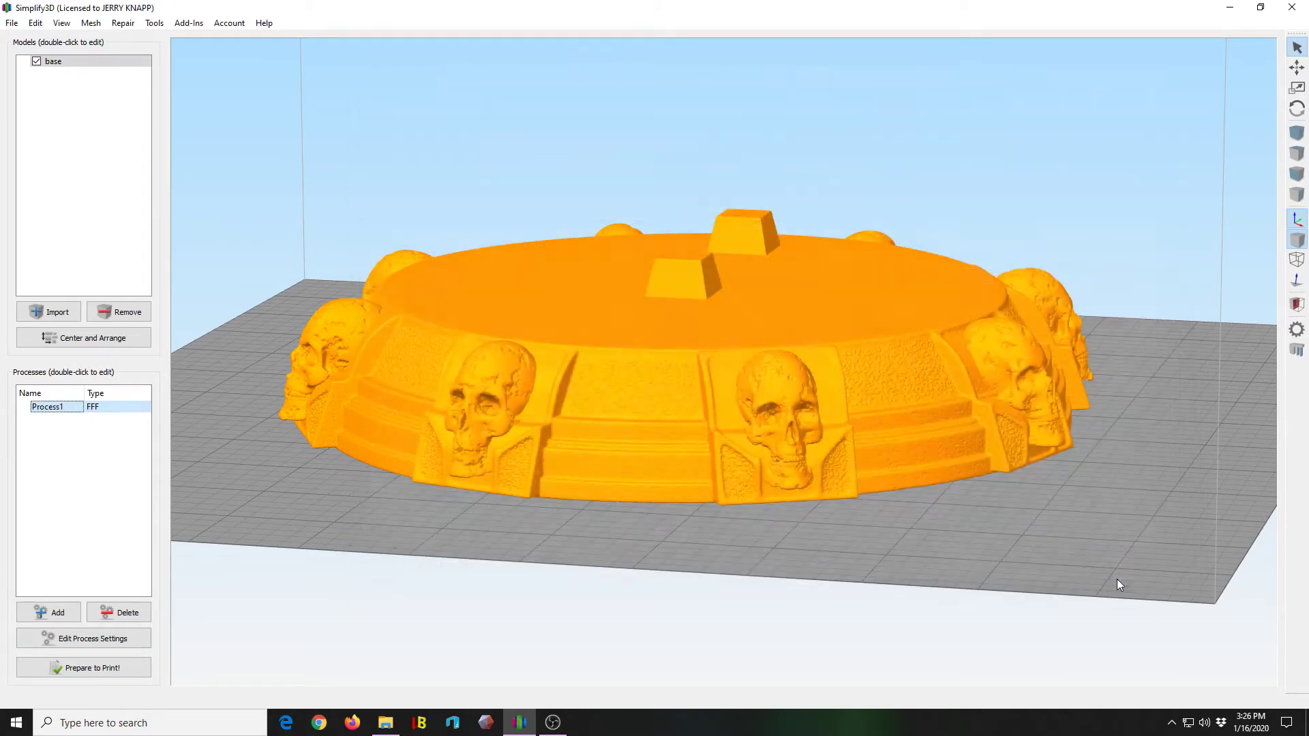
Slice the base model with its raft and inspect the infill by lowering the preview to layer 133 and restoring full height.
{"action": "left_click", "coordinate": [94, 670]}
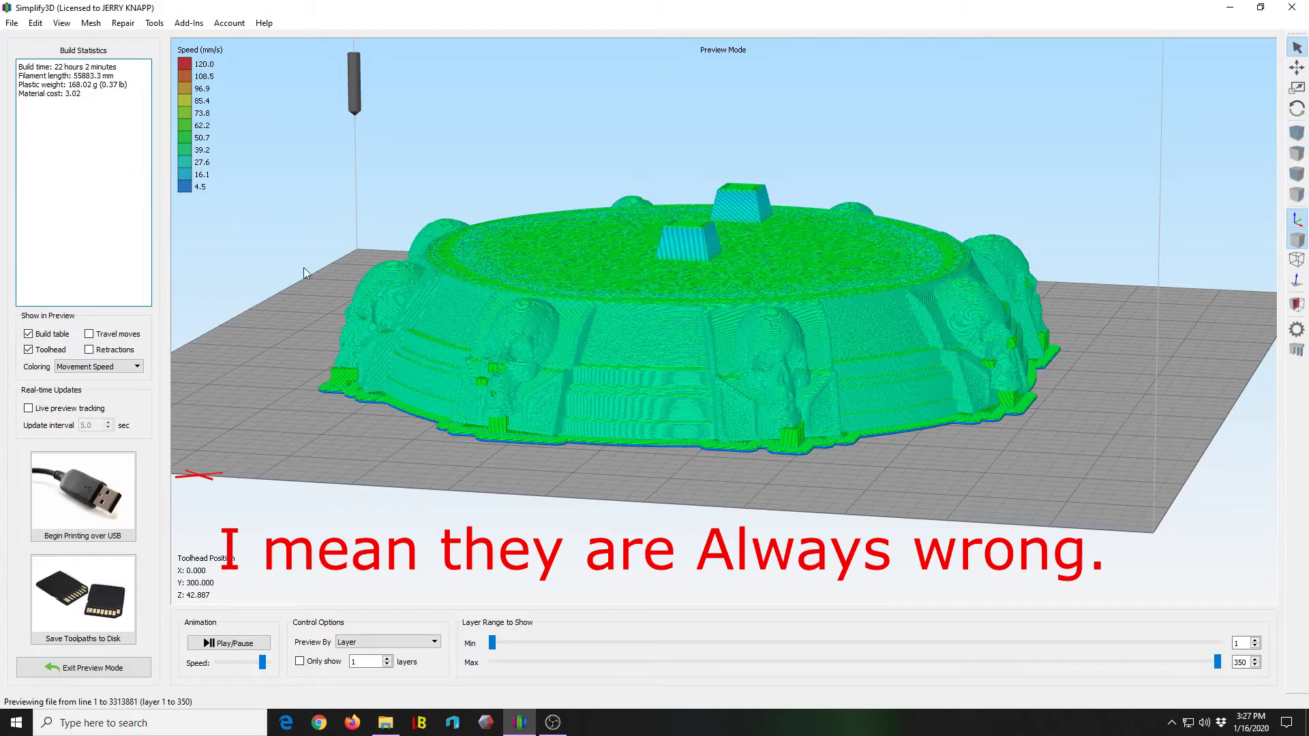
{"action": "left_click_drag", "start_coordinate": [285, 372], "coordinate": [296, 493]}
{"action": "left_click_drag", "start_coordinate": [296, 432], "coordinate": [283, 341]}
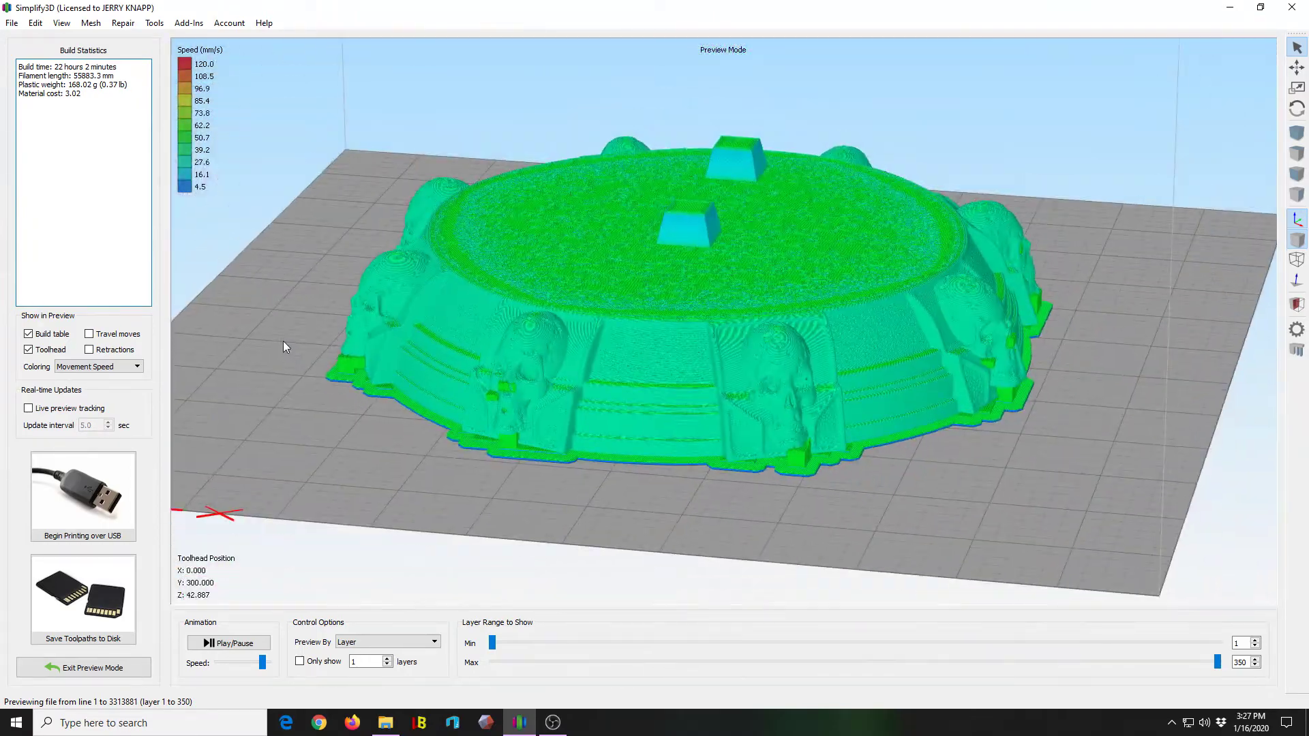
{"action": "left_click_drag", "start_coordinate": [1219, 665], "coordinate": [812, 666]}
{"action": "left_click_drag", "start_coordinate": [868, 533], "coordinate": [889, 672]}
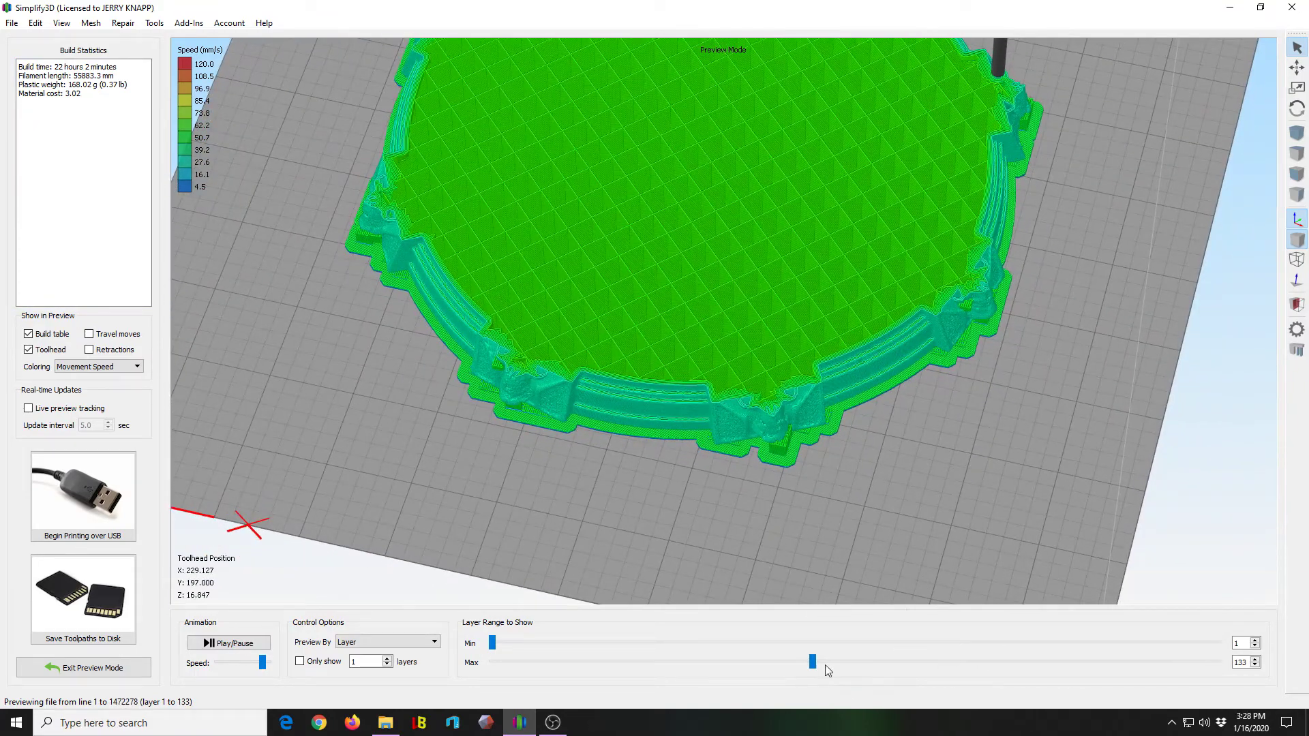
{"action": "left_click_drag", "start_coordinate": [812, 660], "coordinate": [1256, 614]}
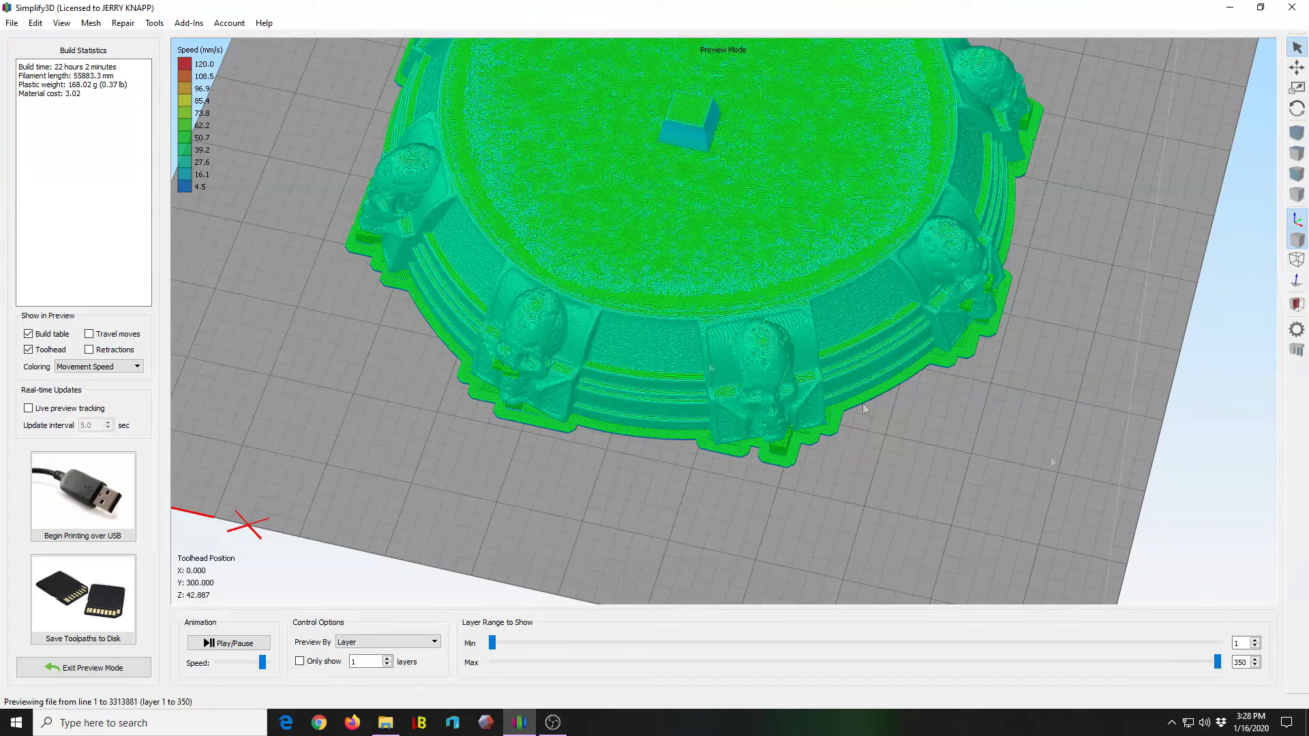
{"action": "left_click", "coordinate": [119, 661]}
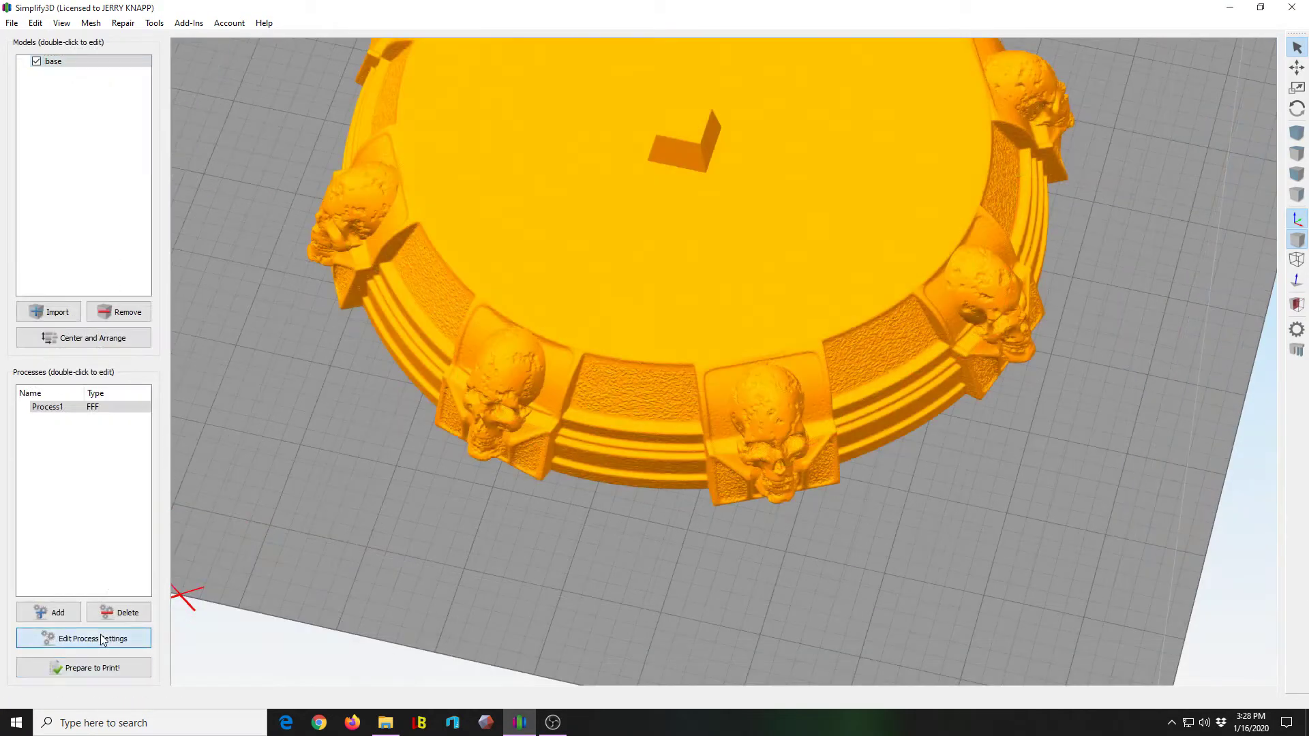
Disable the raft in Process1, enable the skirt/brim with 2 layers, 0.05 mm offset and 10 outlines, and accept the settings.
{"action": "left_click", "coordinate": [102, 640]}
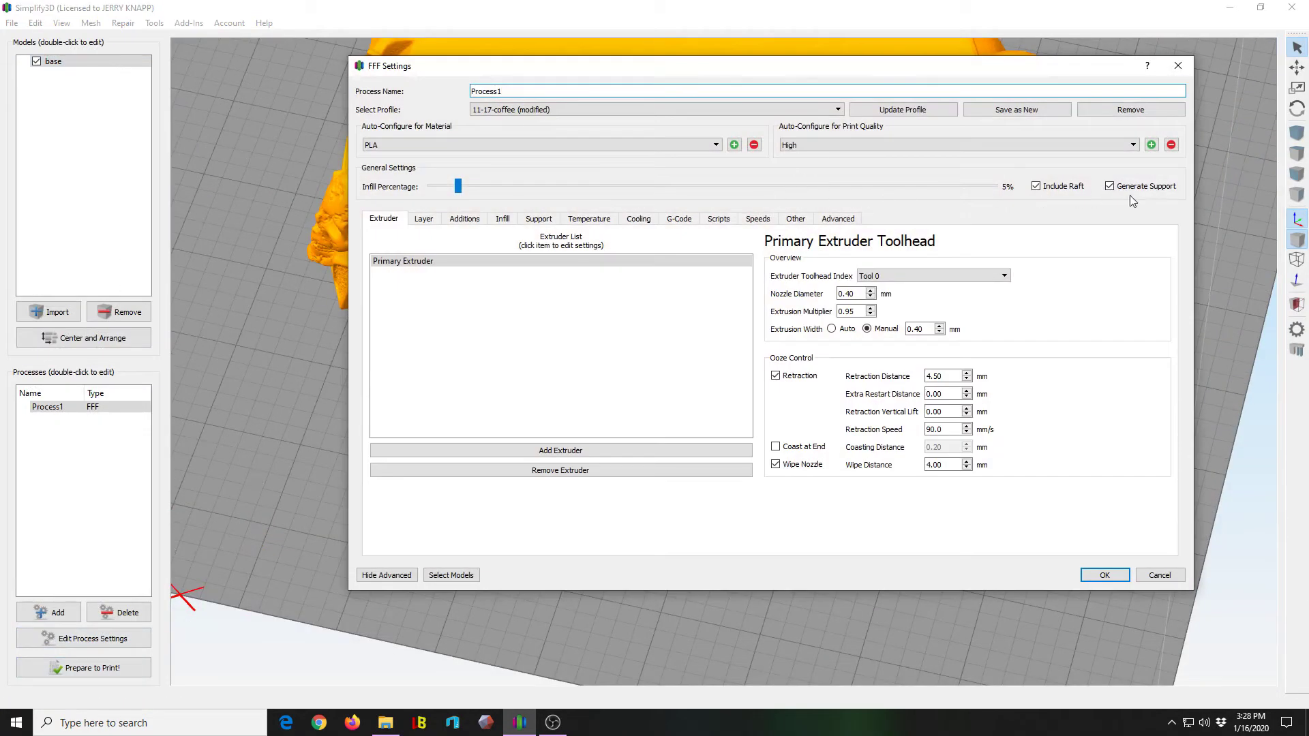
{"action": "left_click", "coordinate": [1036, 187]}
{"action": "left_click", "coordinate": [465, 220]}
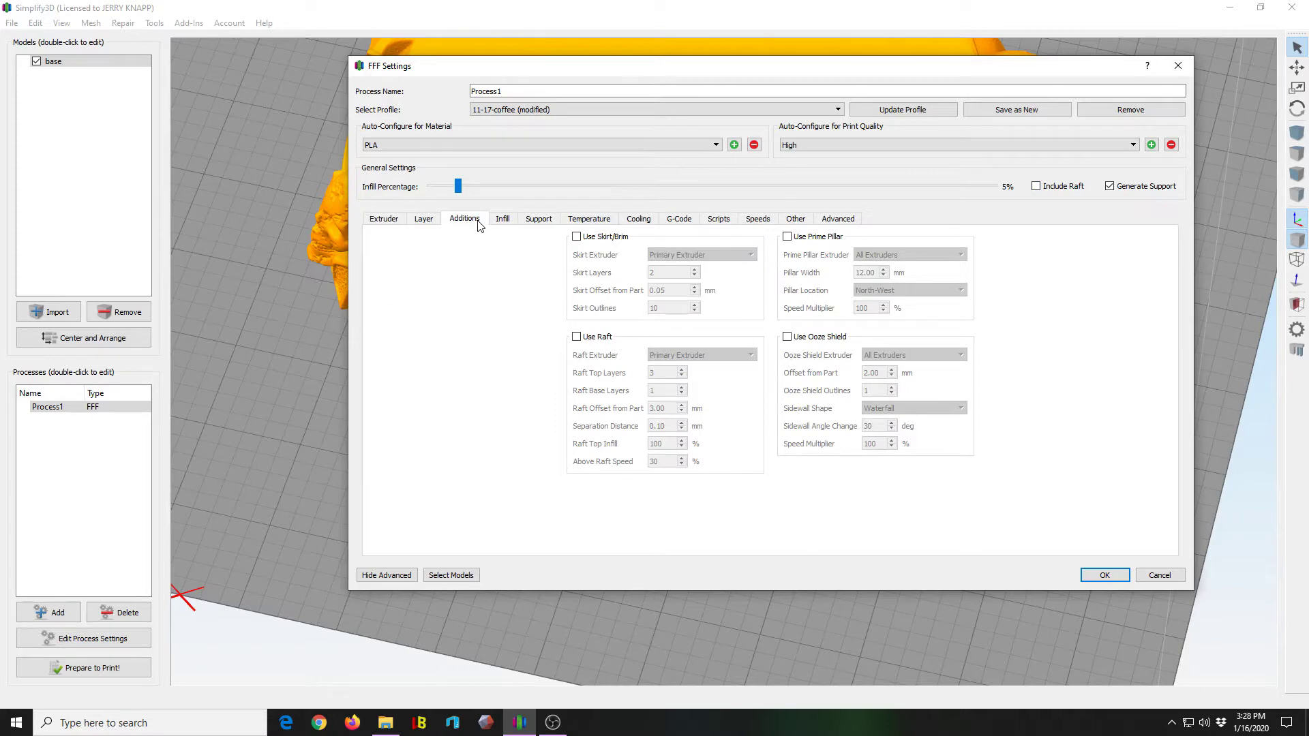
{"action": "left_click", "coordinate": [576, 238]}
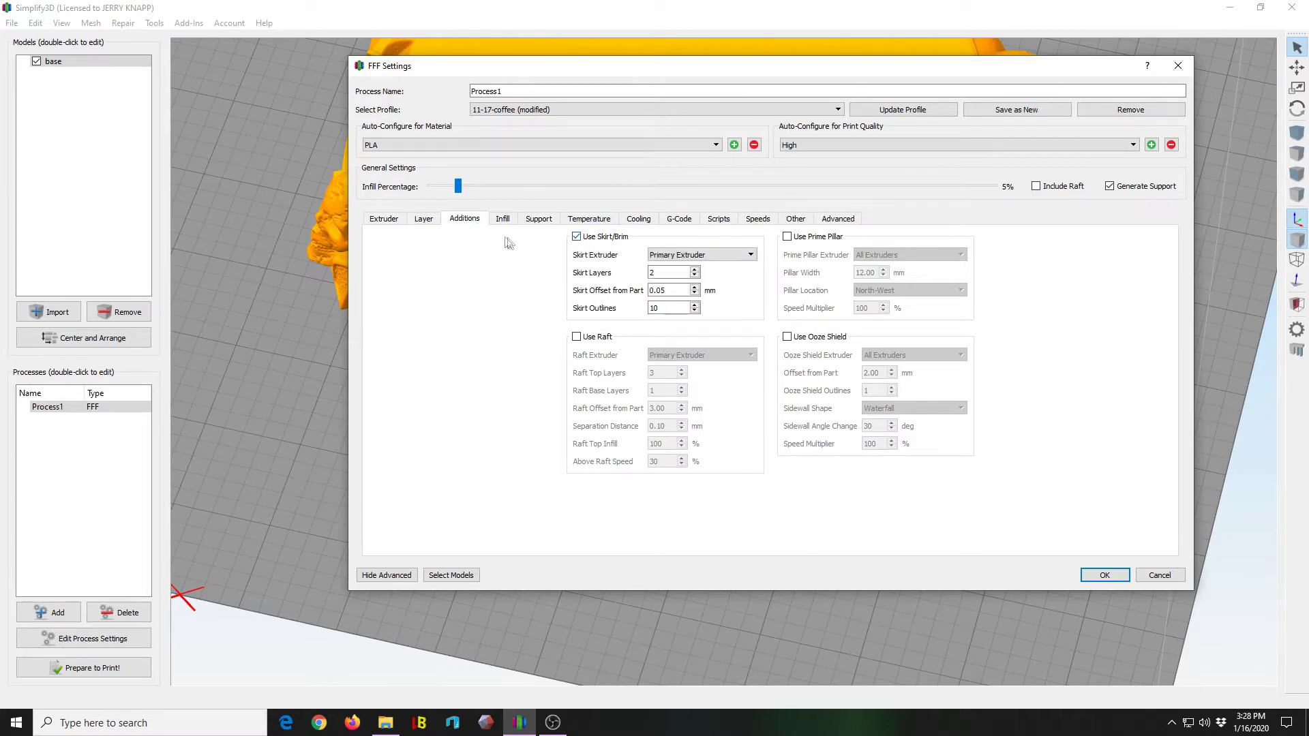
{"action": "left_click", "coordinate": [395, 220]}
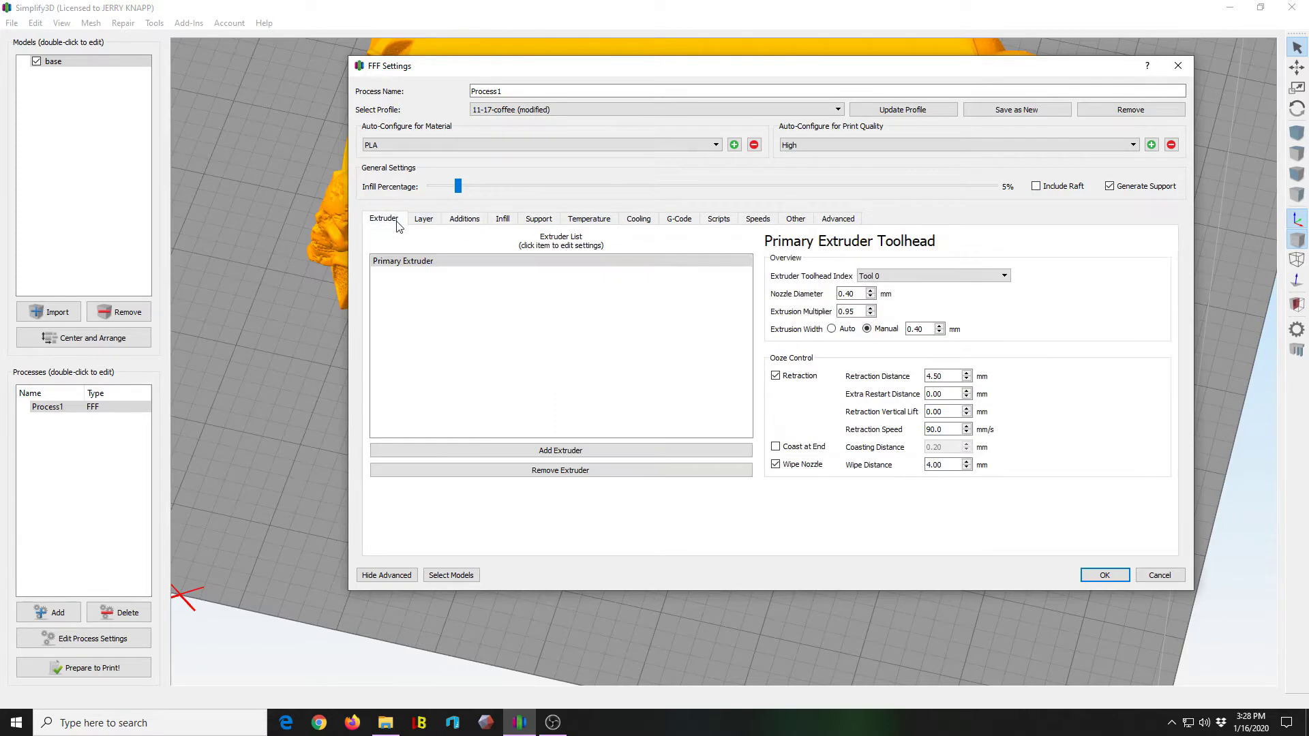
{"action": "left_click", "coordinate": [1116, 577]}
Slice the base model with the brim and examine its toolpaths from full height down to layer 1 and back.
{"action": "left_click_drag", "start_coordinate": [793, 552], "coordinate": [862, 437]}
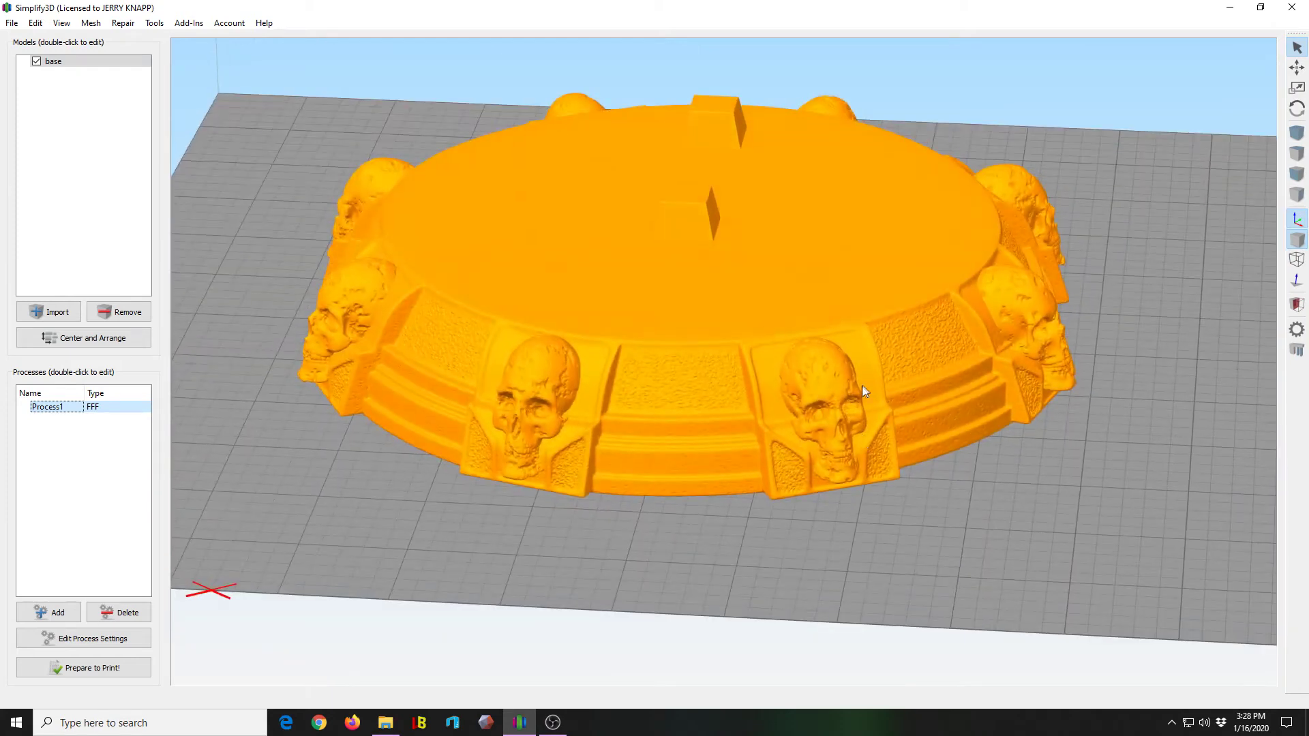
{"action": "left_click", "coordinate": [54, 668]}
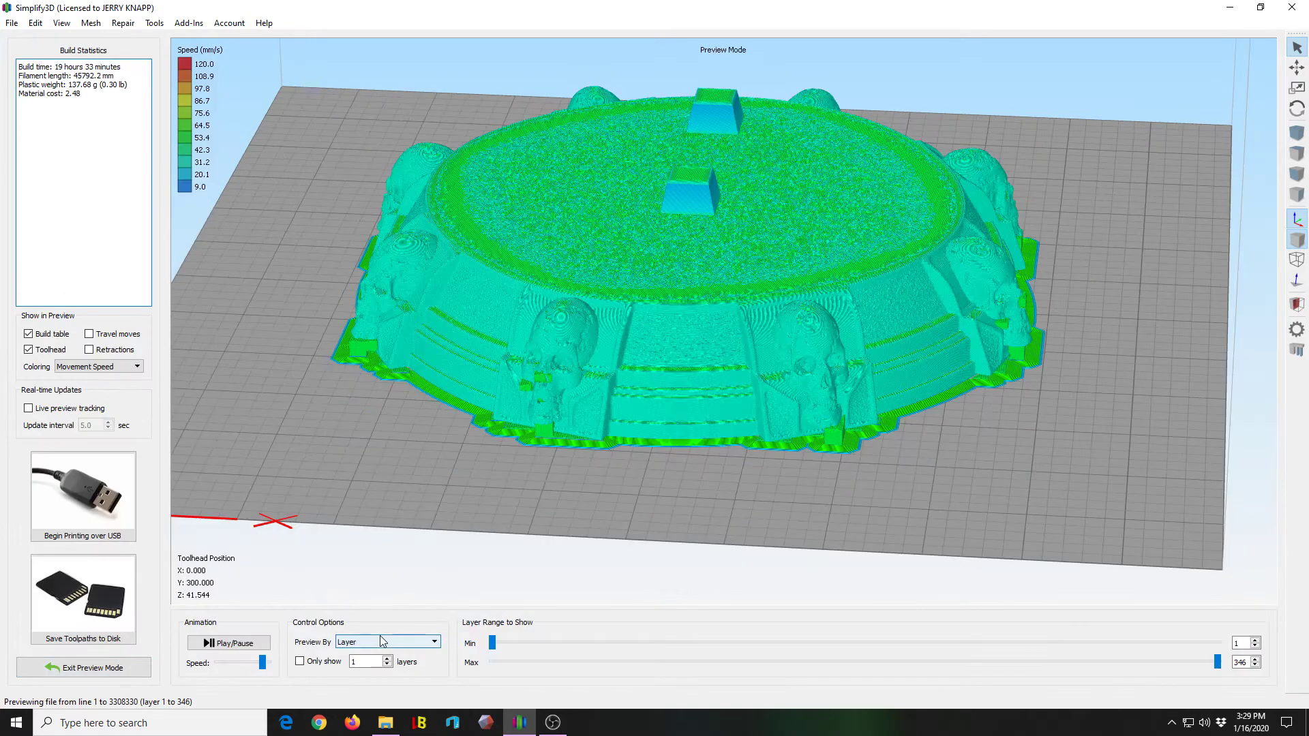
{"action": "mouse_move", "coordinate": [341, 436]}
{"action": "left_mouse_down"}
{"action": "mouse_move", "coordinate": [366, 502]}
{"action": "mouse_move", "coordinate": [1012, 452]}
{"action": "mouse_move", "coordinate": [721, 463]}
{"action": "mouse_move", "coordinate": [400, 366]}
{"action": "mouse_move", "coordinate": [361, 480]}
{"action": "left_mouse_up"}
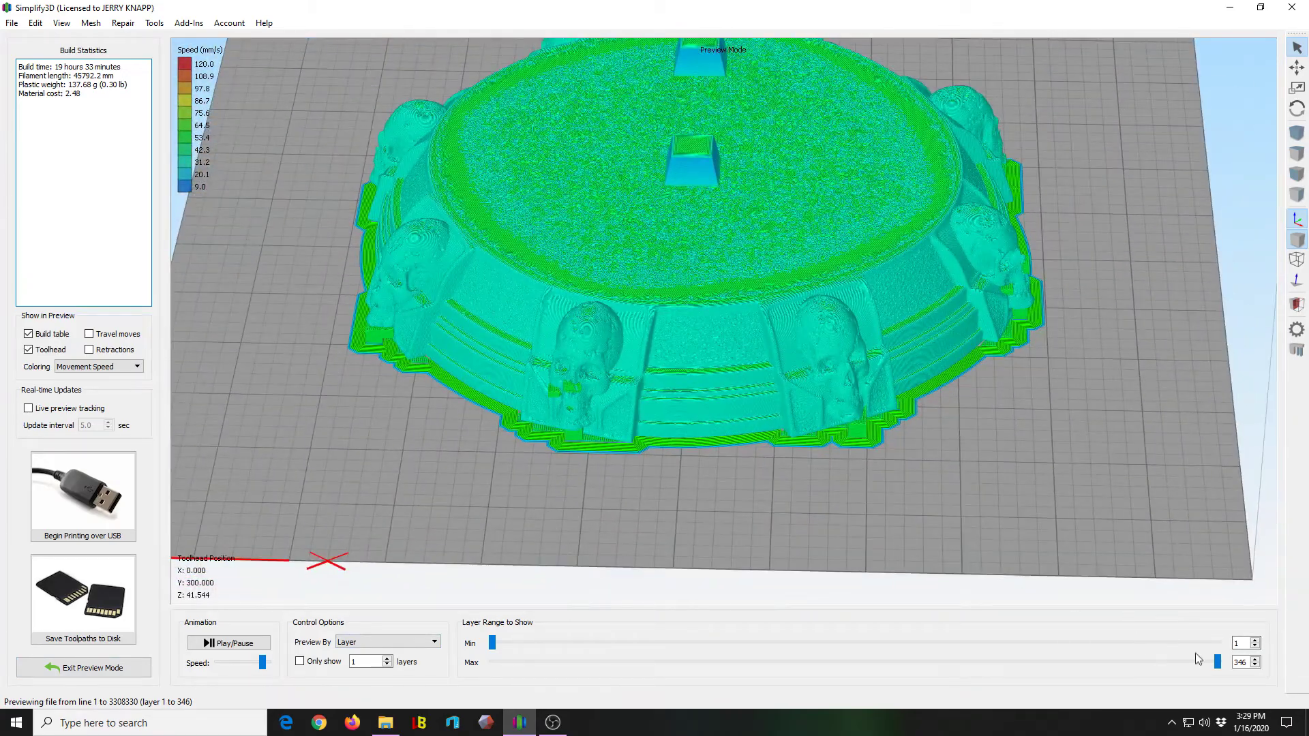
{"action": "left_click_drag", "start_coordinate": [1217, 662], "coordinate": [505, 673]}
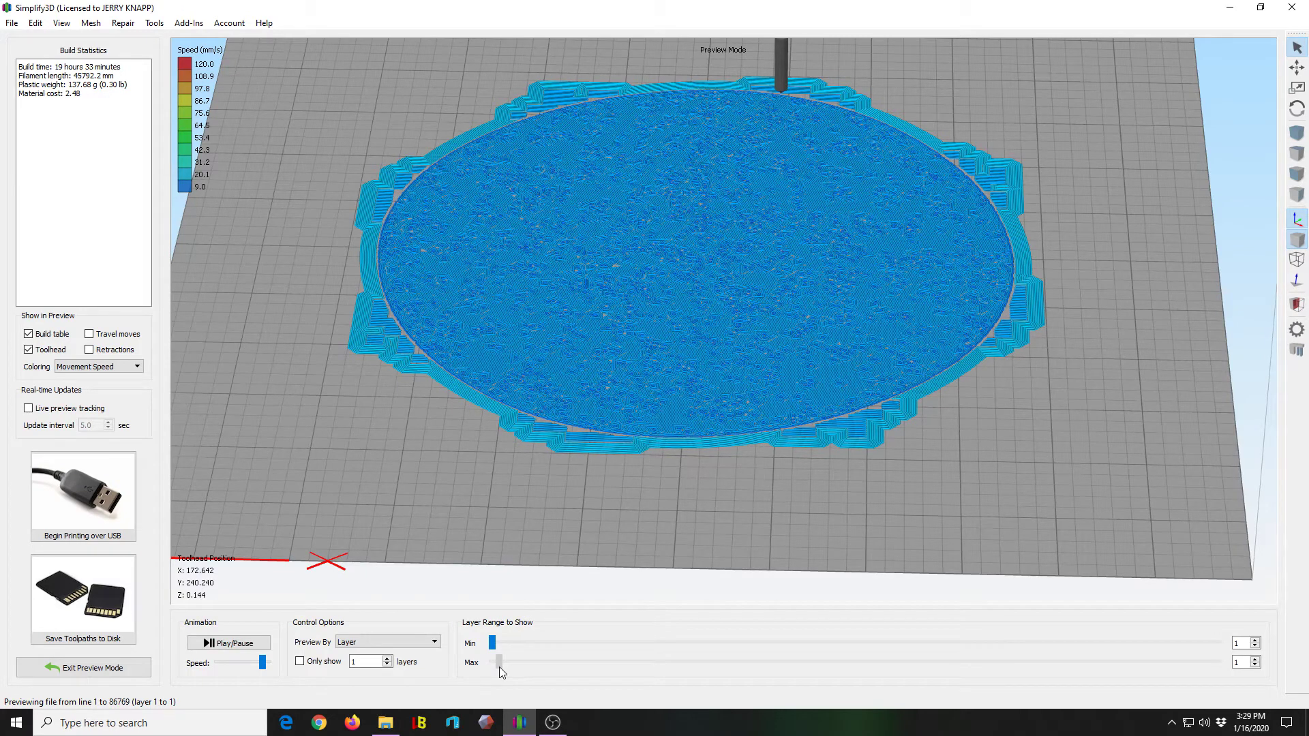
{"action": "left_click_drag", "start_coordinate": [499, 672], "coordinate": [1288, 624]}
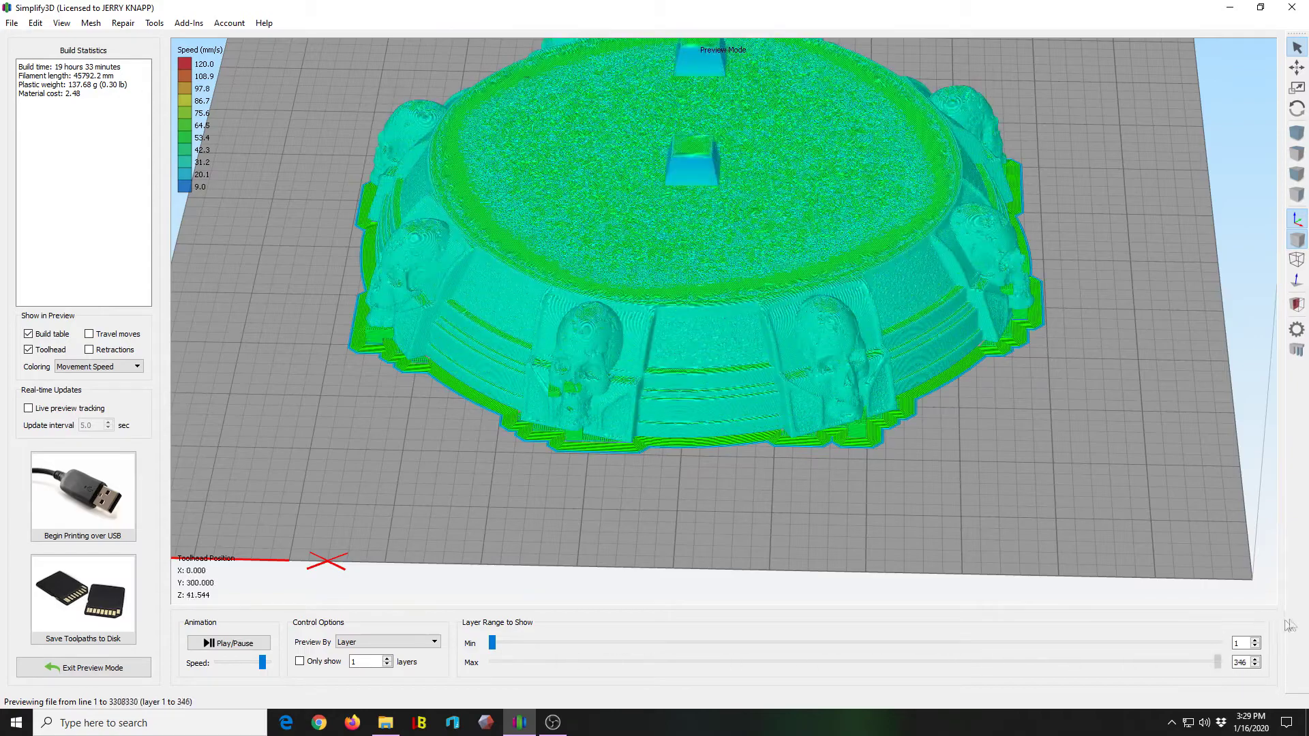
{"action": "left_click", "coordinate": [129, 669]}
Sink the base model into the build plate by setting its Z offset to -1.00 mm.
{"action": "double_click", "coordinate": [713, 373]}
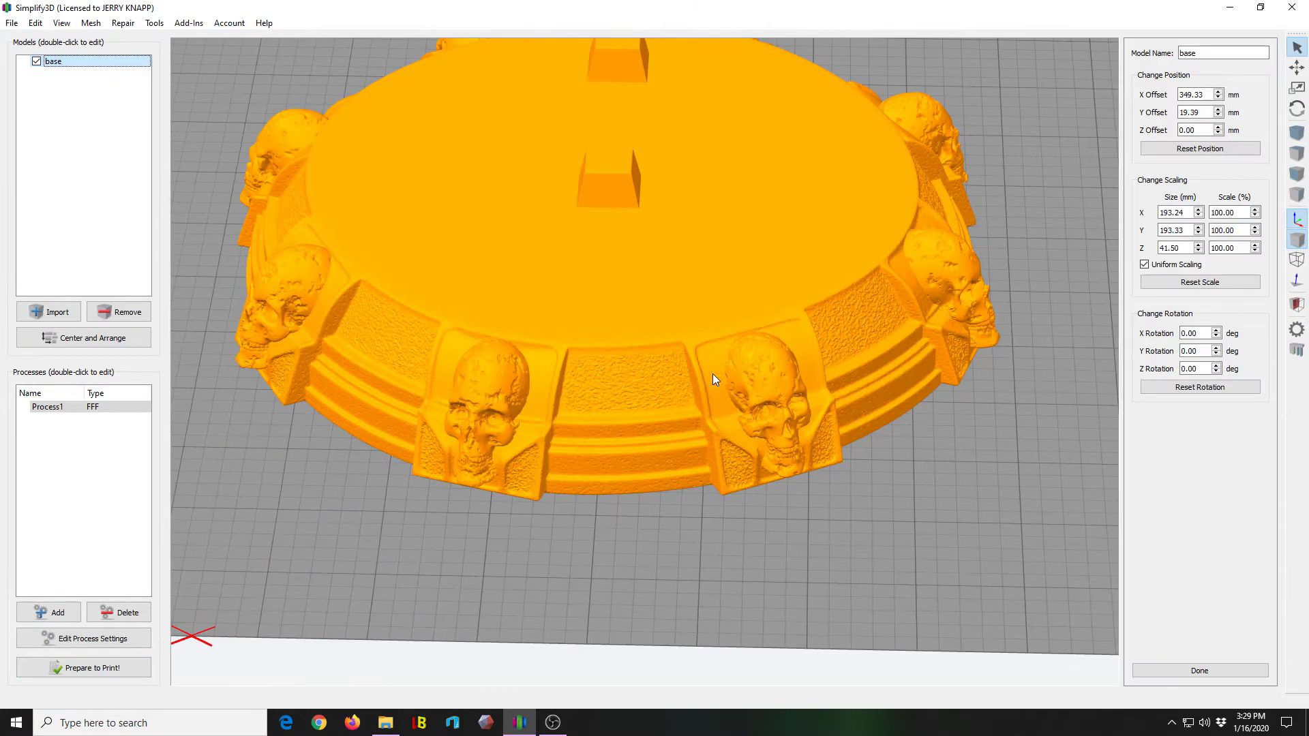
{"action": "mouse_move", "coordinate": [979, 536]}
{"action": "right_mouse_down"}
{"action": "mouse_move", "coordinate": [984, 488]}
{"action": "mouse_move", "coordinate": [963, 516]}
{"action": "right_mouse_up"}
{"action": "left_click_drag", "start_coordinate": [965, 518], "coordinate": [1029, 365]}
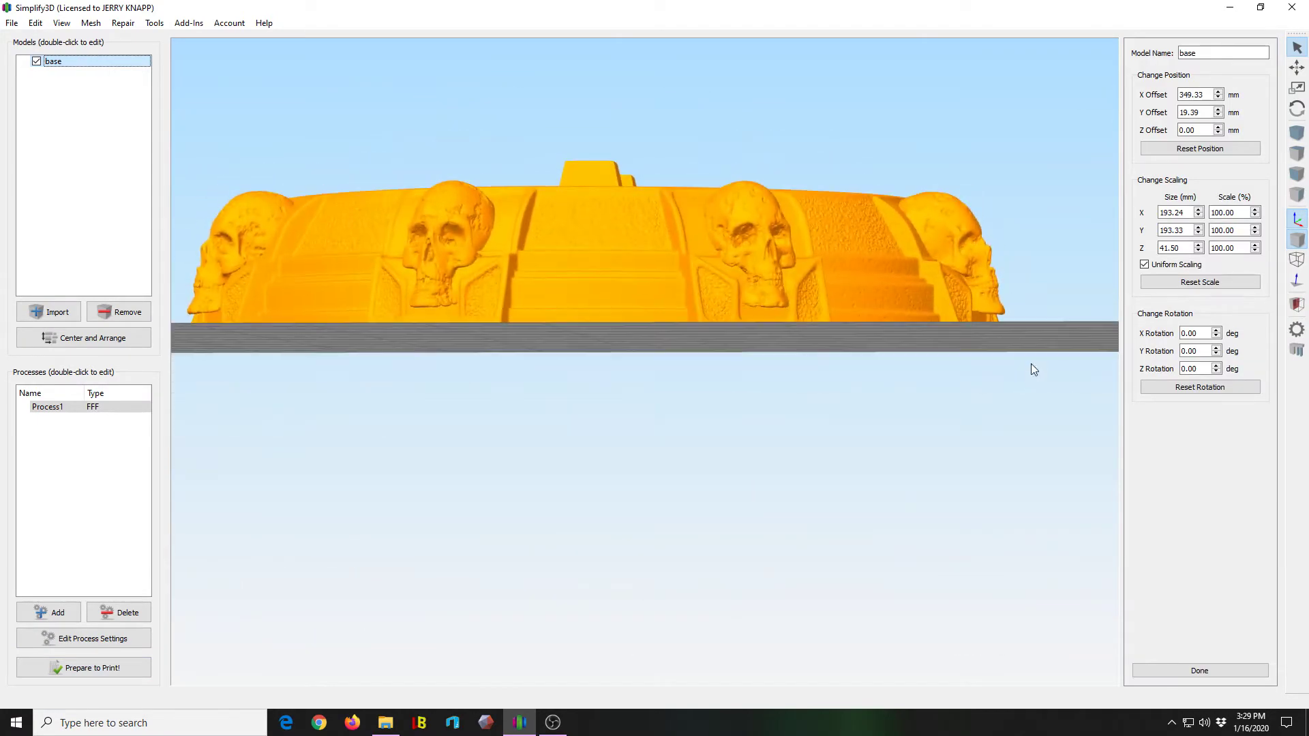
{"action": "left_click", "coordinate": [1218, 133]}
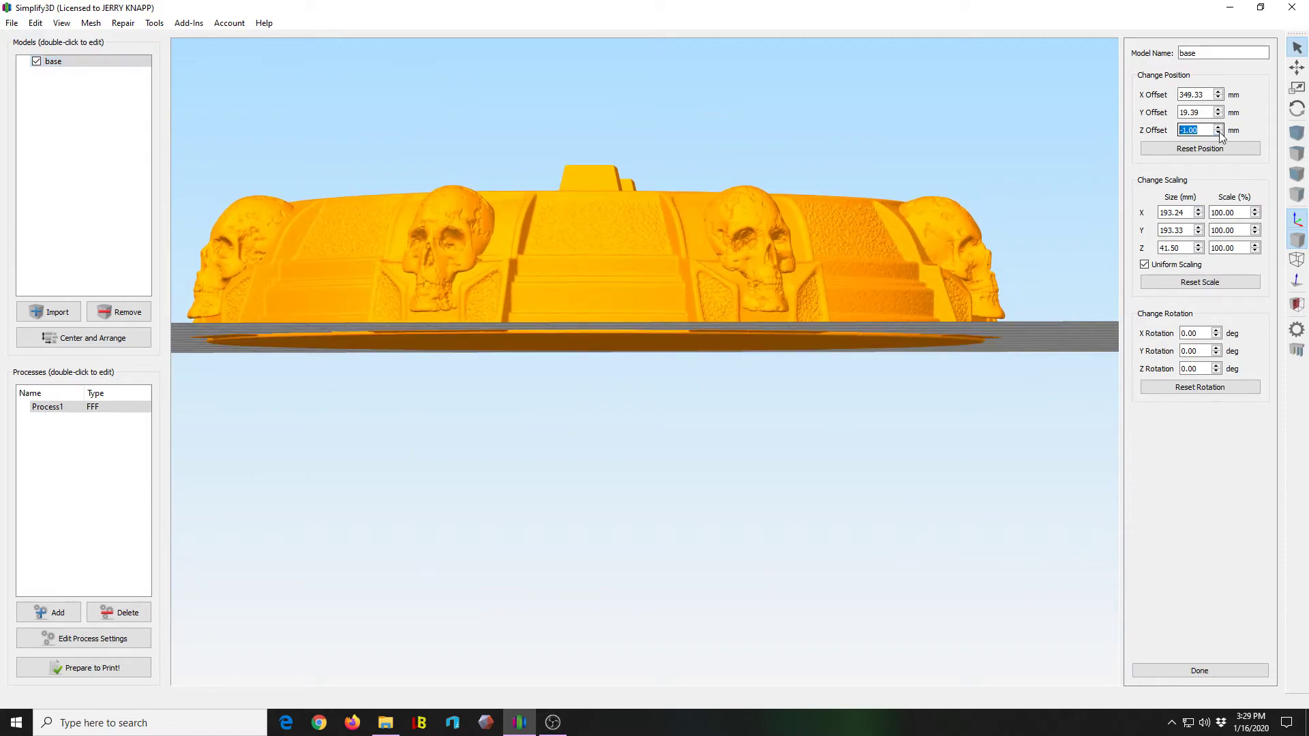
{"action": "left_click_drag", "start_coordinate": [837, 437], "coordinate": [870, 436]}
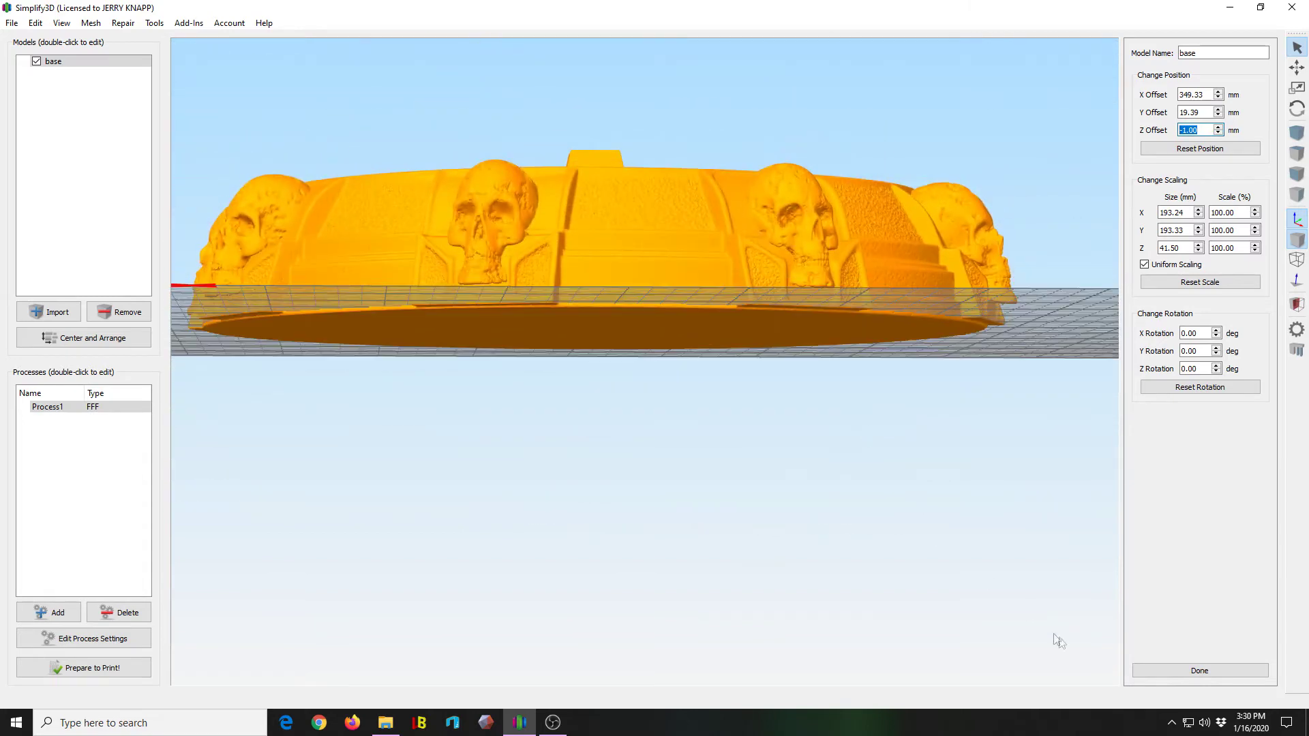
{"action": "left_click", "coordinate": [1146, 669]}
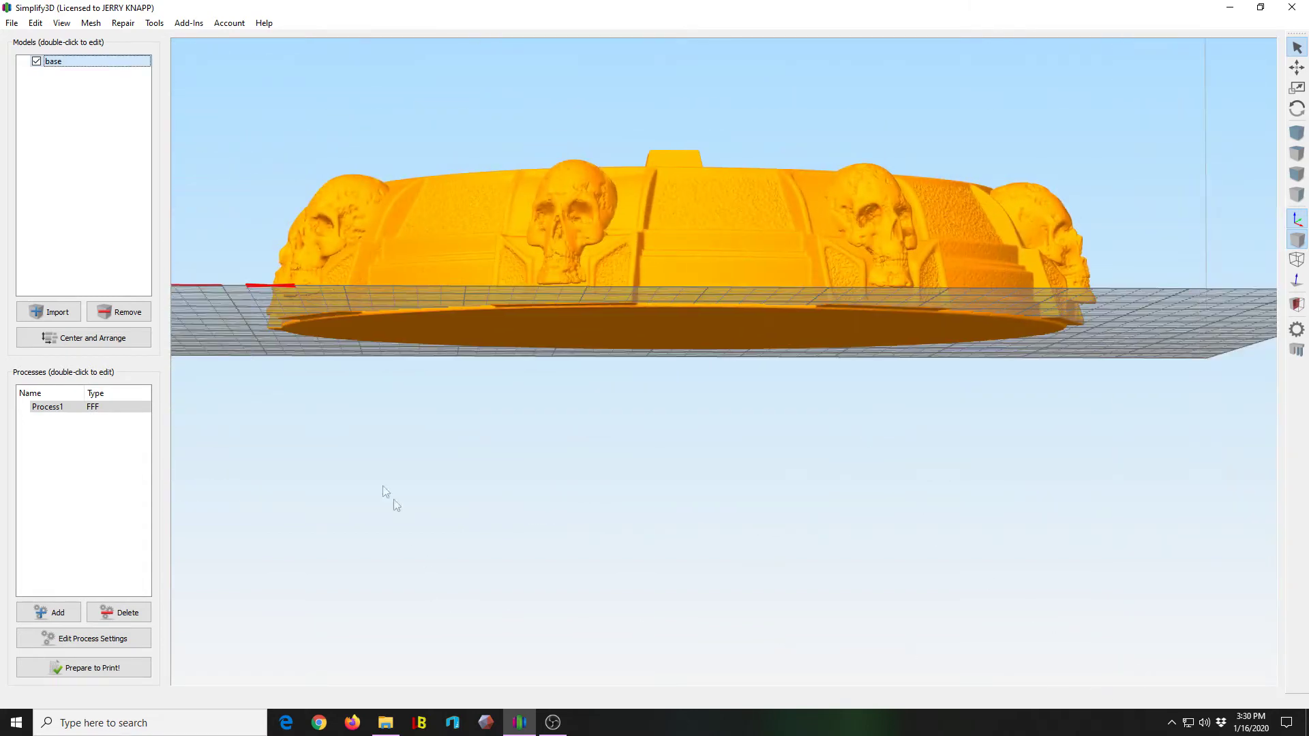
Slice the lowered base model, step through its toolpath layers, and leave the preview.
{"action": "left_click", "coordinate": [83, 671]}
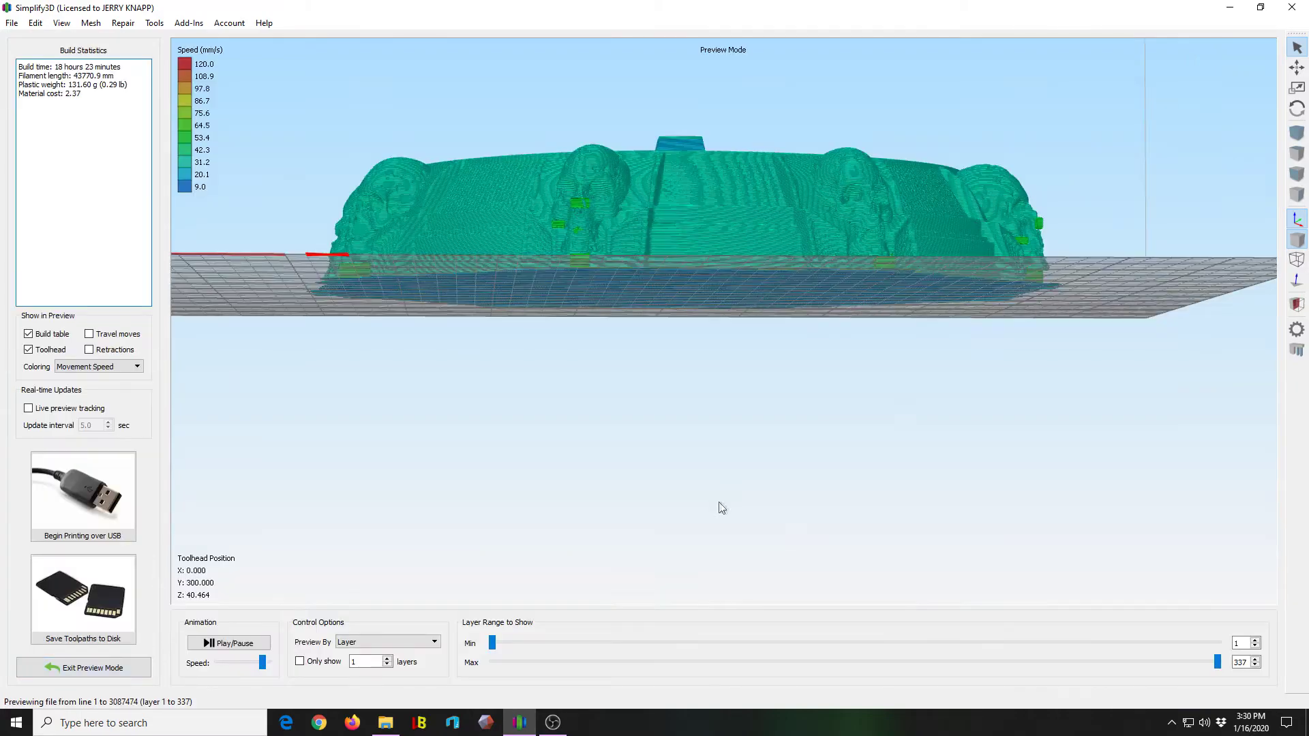
{"action": "left_click_drag", "start_coordinate": [727, 491], "coordinate": [717, 584]}
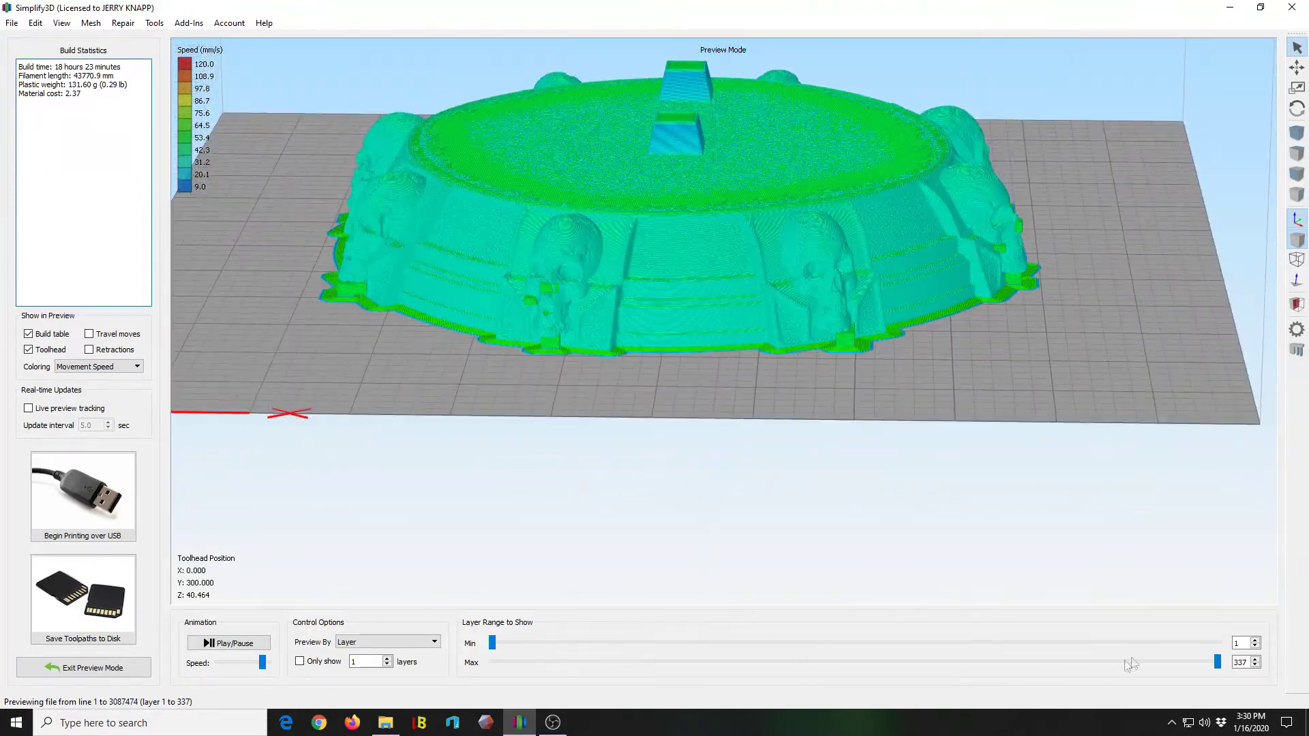
{"action": "left_click_drag", "start_coordinate": [1217, 666], "coordinate": [704, 677]}
{"action": "left_click_drag", "start_coordinate": [564, 683], "coordinate": [1217, 661]}
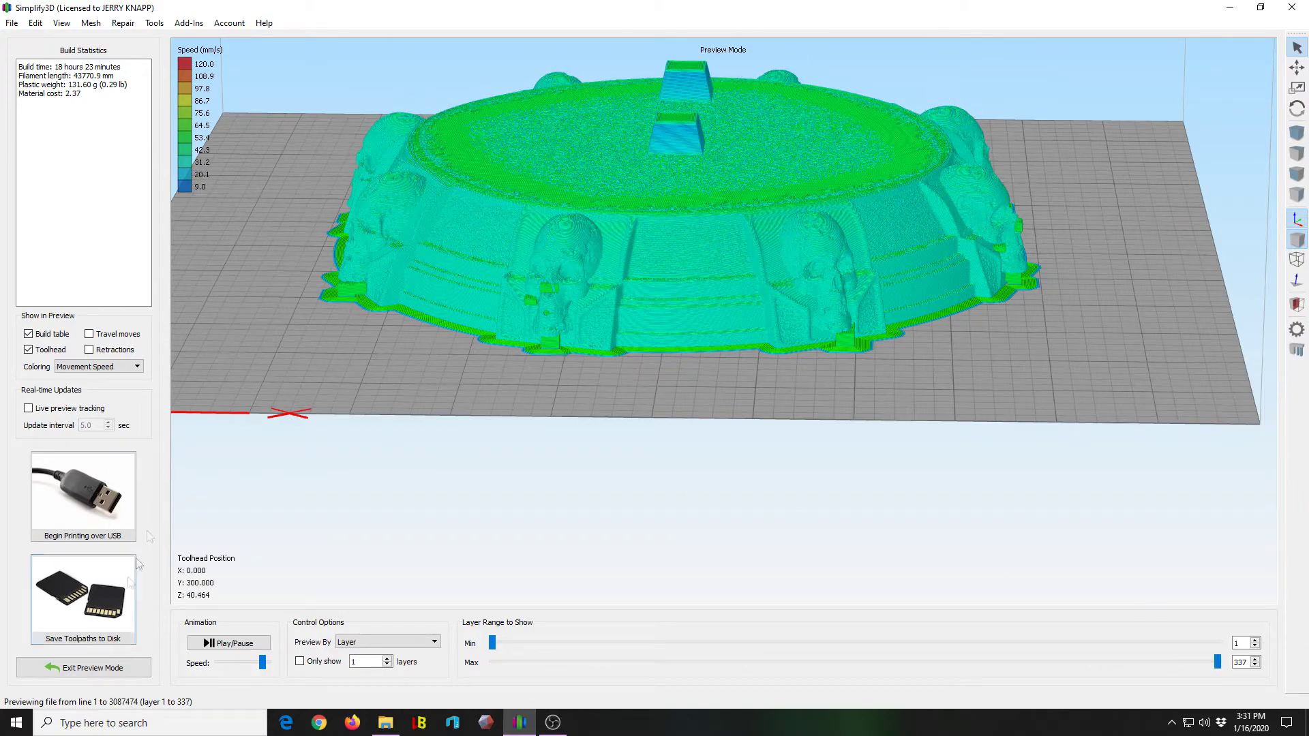
{"action": "left_click", "coordinate": [93, 668]}
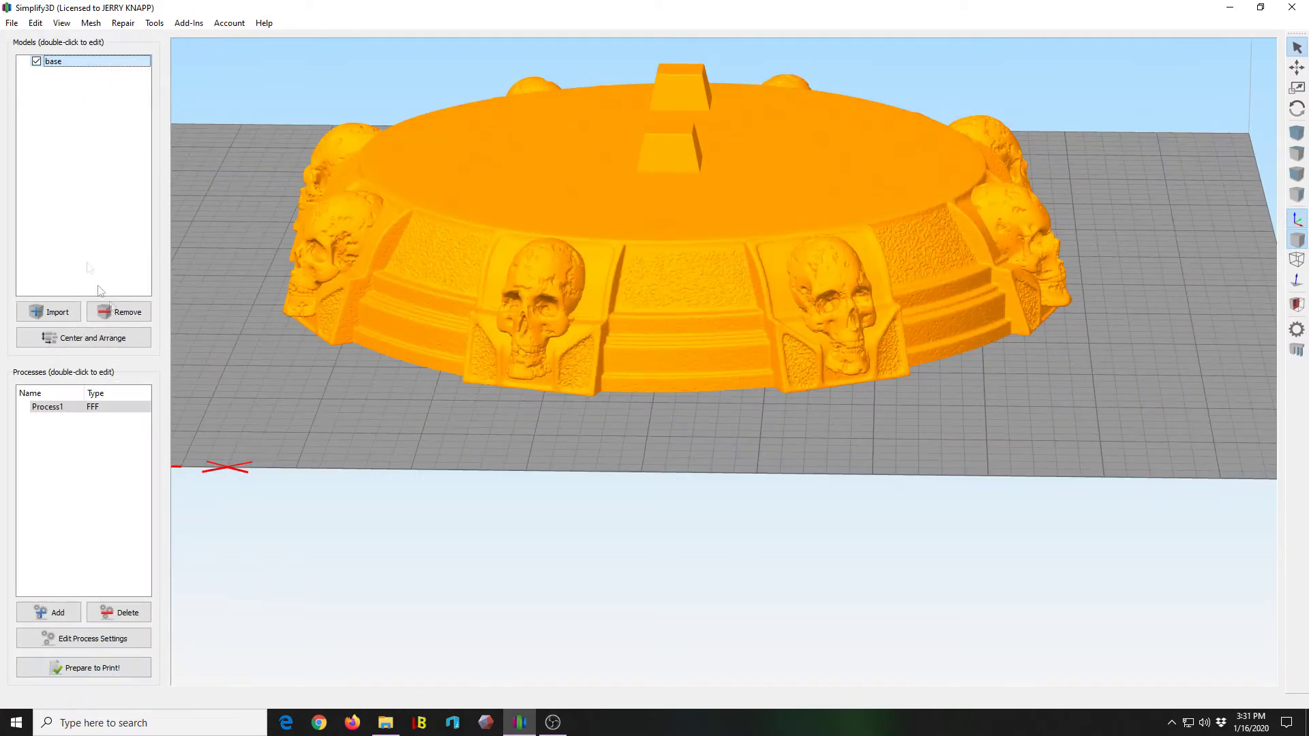
Remove the base and robin arm models from the build, and import head.stl from the Test folder.
{"action": "left_click", "coordinate": [124, 317]}
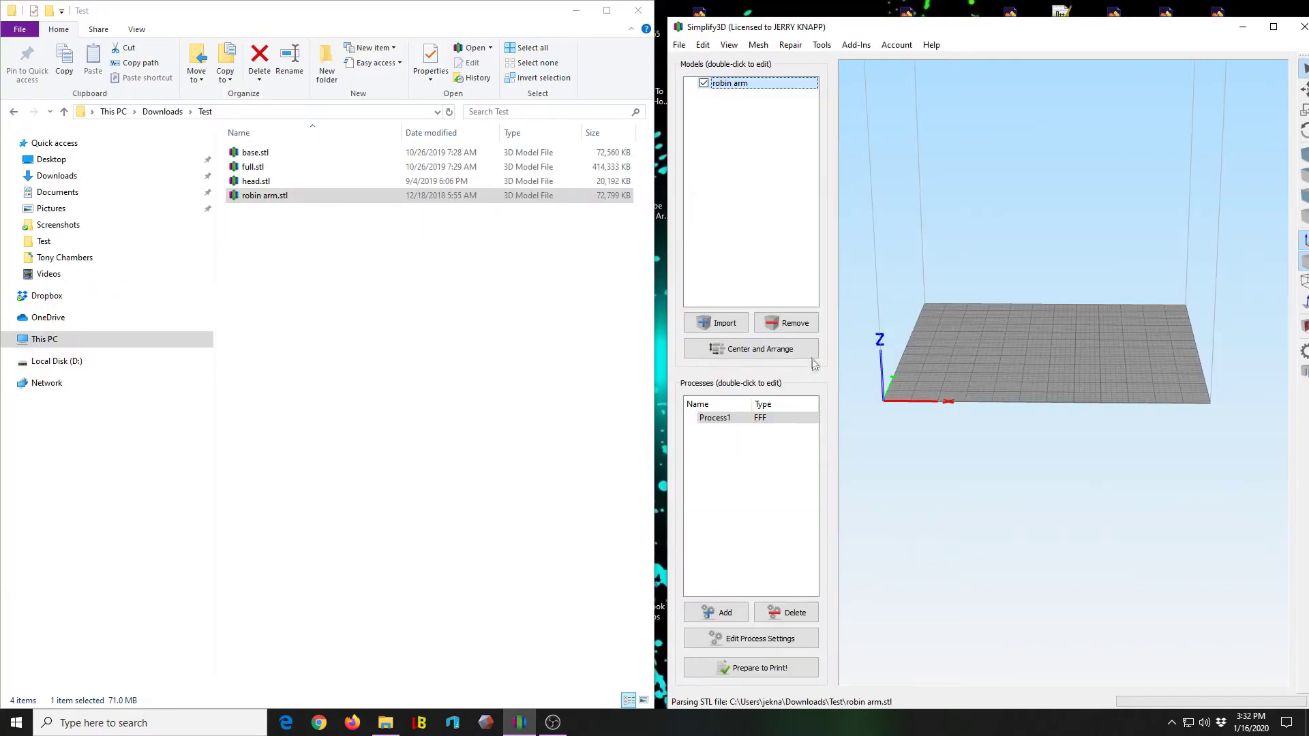
{"action": "left_click", "coordinate": [794, 324]}
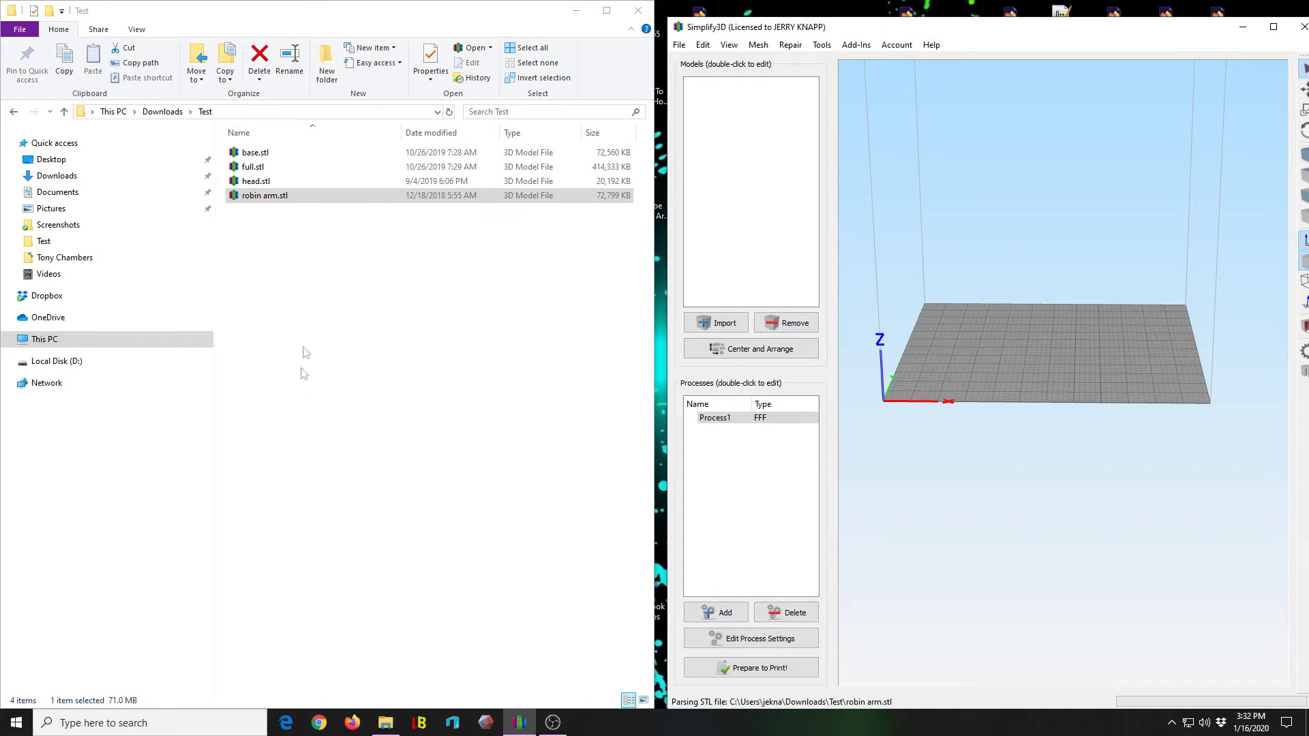
{"action": "left_click", "coordinate": [251, 184]}
{"action": "left_click_drag", "start_coordinate": [251, 184], "coordinate": [1087, 312]}
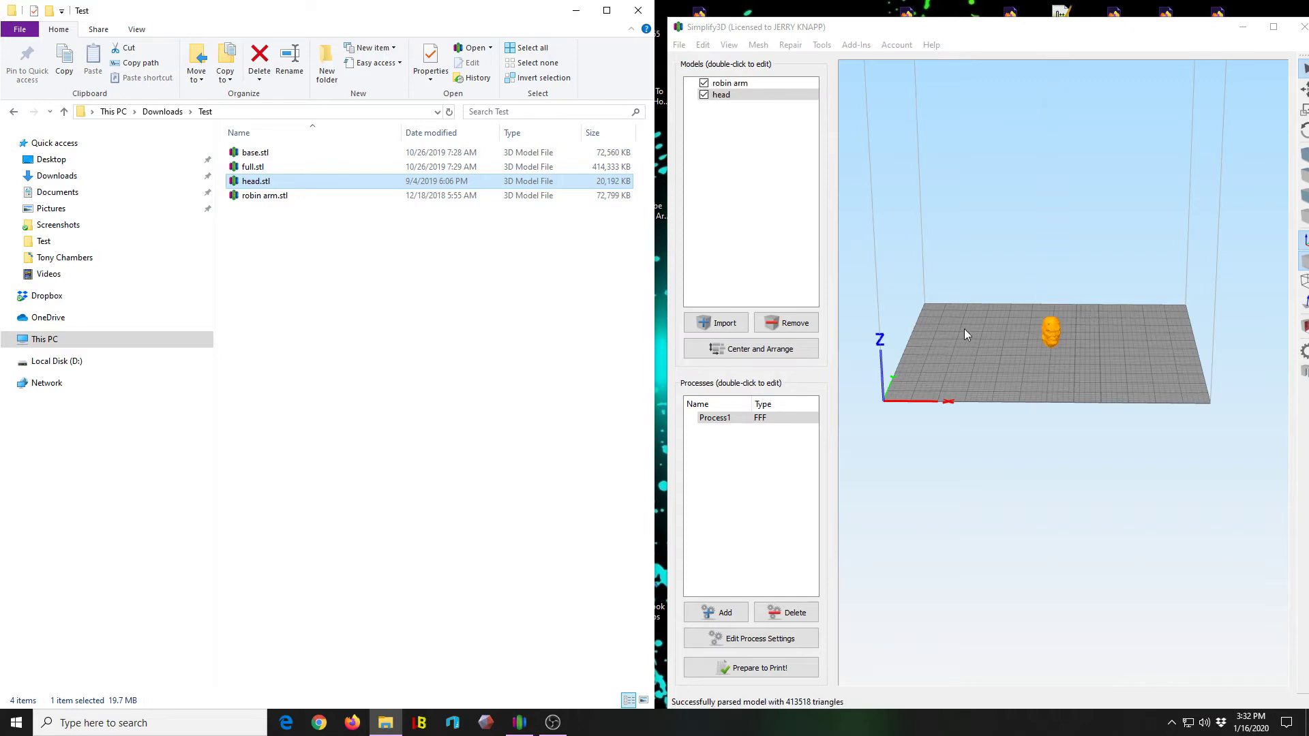
Remove the remaining robin arm entry from the model list, keeping only the head model.
{"action": "mouse_move", "coordinate": [964, 328]}
{"action": "left_mouse_down"}
{"action": "mouse_move", "coordinate": [1103, 340]}
{"action": "mouse_move", "coordinate": [1215, 327]}
{"action": "mouse_move", "coordinate": [1123, 343]}
{"action": "mouse_move", "coordinate": [981, 321]}
{"action": "left_mouse_up"}
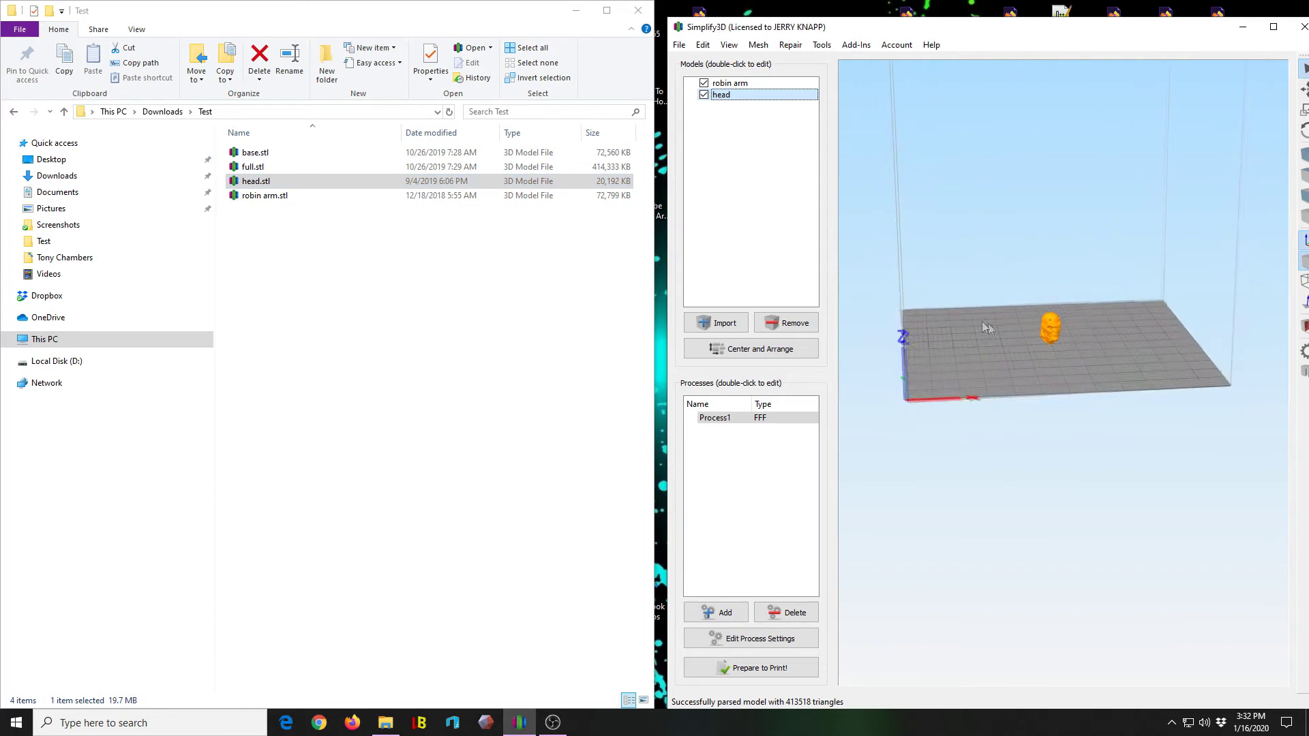
{"action": "left_click", "coordinate": [754, 83]}
{"action": "left_click", "coordinate": [785, 323]}
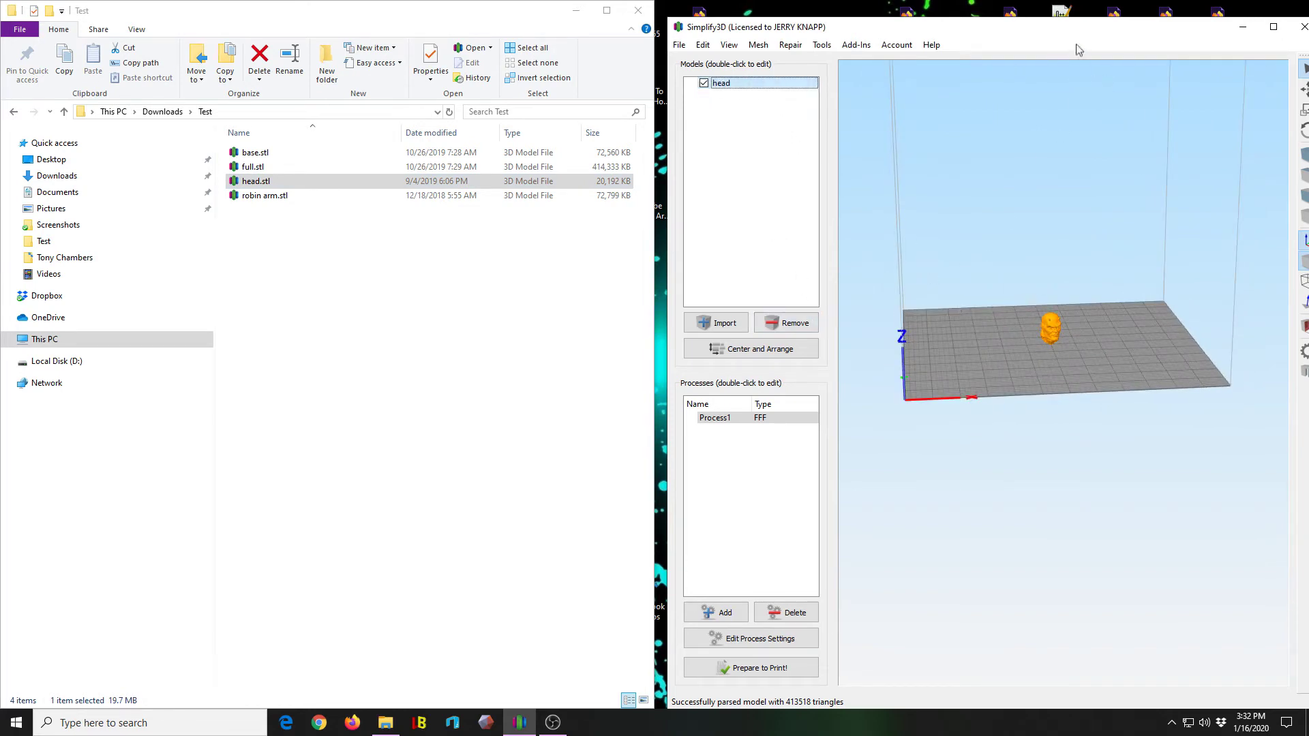
Maximize the slicer window and open the head model's position, scaling and rotation settings.
{"action": "left_click_drag", "start_coordinate": [1087, 41], "coordinate": [1081, 49]}
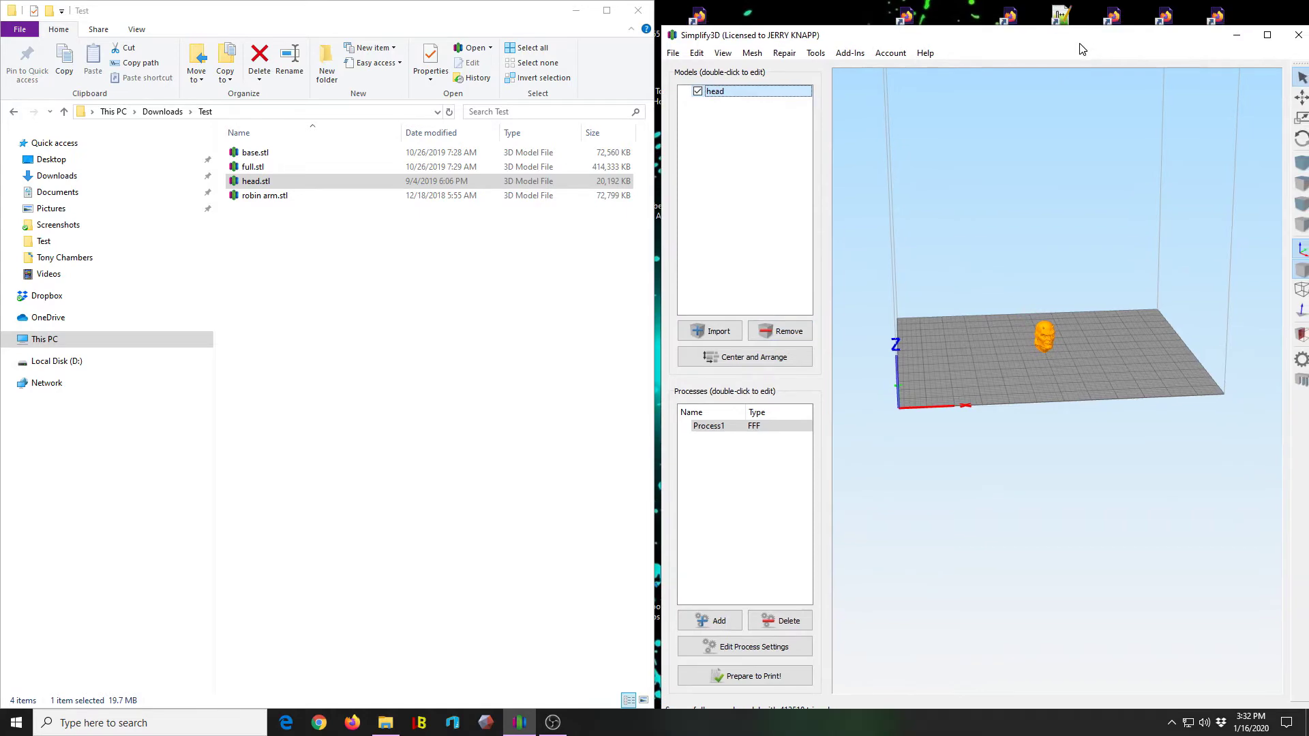
{"action": "left_click", "coordinate": [1267, 34]}
{"action": "scroll", "coordinate": [658, 225], "scroll_direction": "up", "scroll_amount": 2}
{"action": "scroll", "coordinate": [591, 284], "scroll_direction": "up", "scroll_amount": 4}
{"action": "left_click_drag", "start_coordinate": [556, 302], "coordinate": [344, 283]}
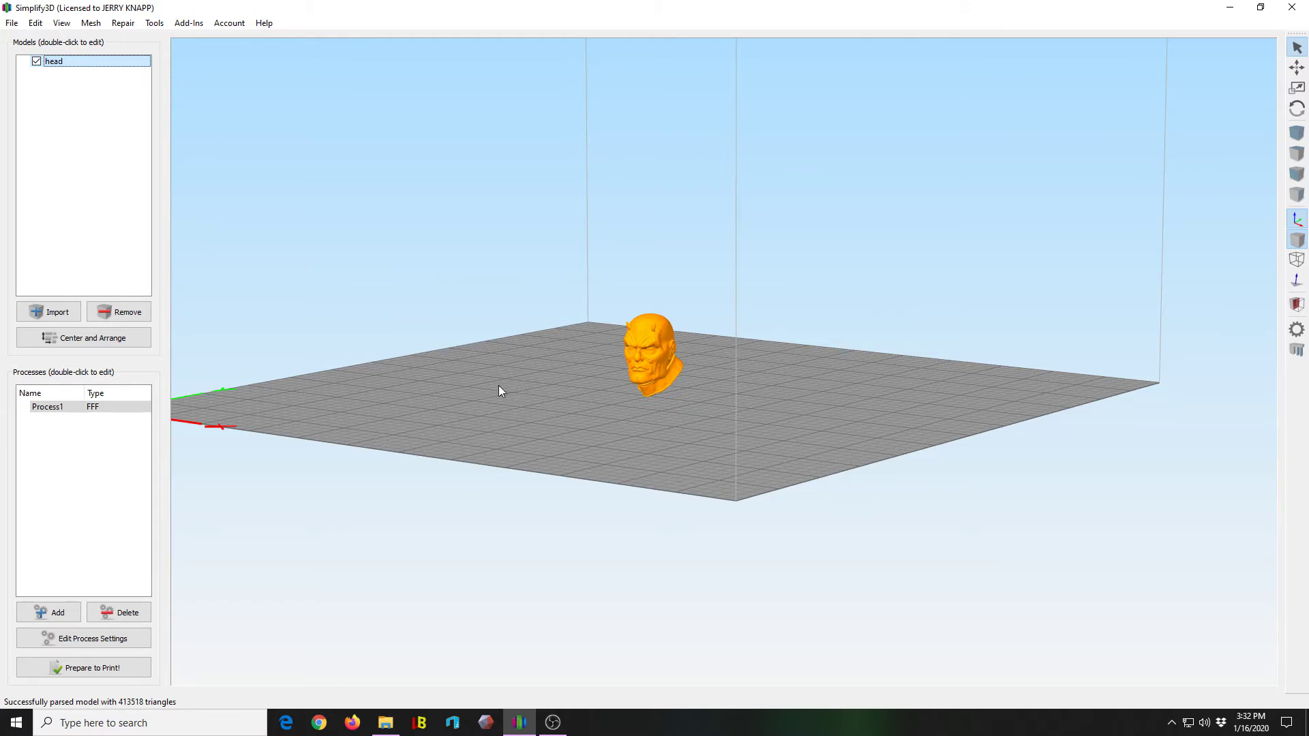
{"action": "left_click_drag", "start_coordinate": [517, 386], "coordinate": [634, 345]}
{"action": "double_click", "coordinate": [639, 334]}
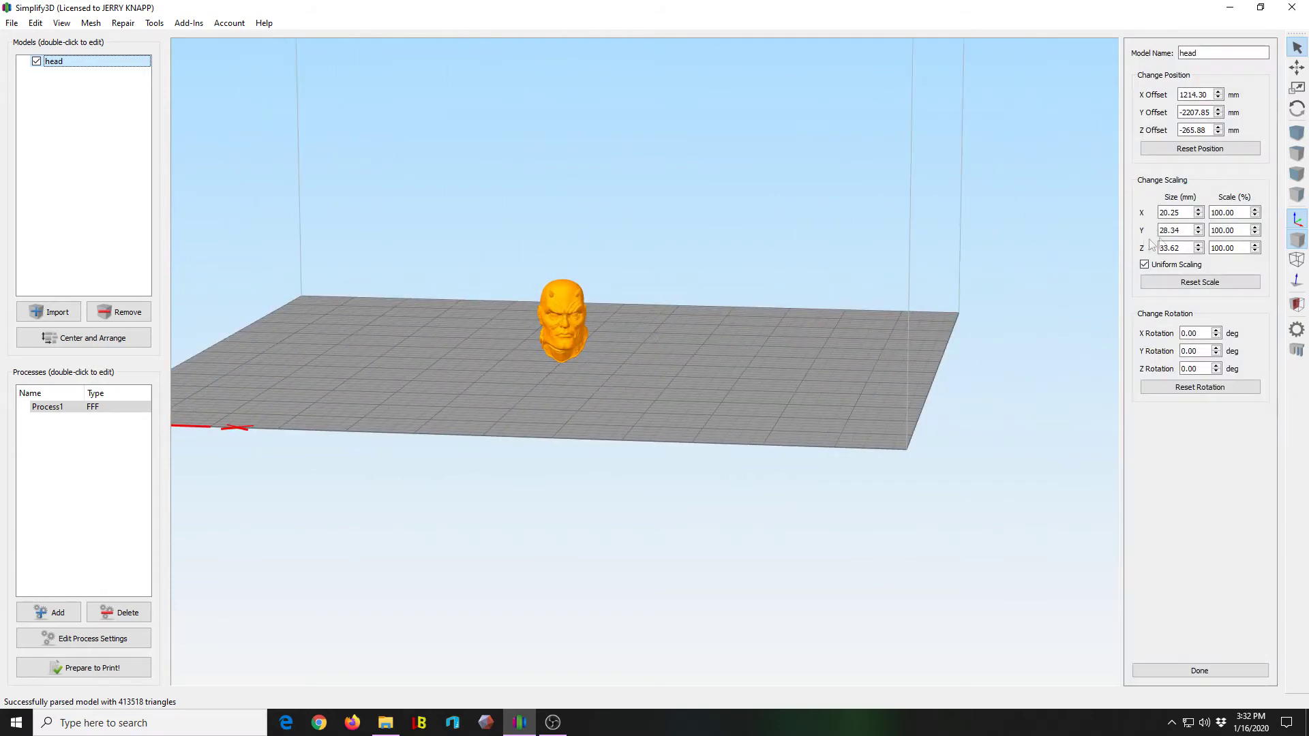
Scale the head model uniformly to 200%.
{"action": "left_click", "coordinate": [1212, 215]}
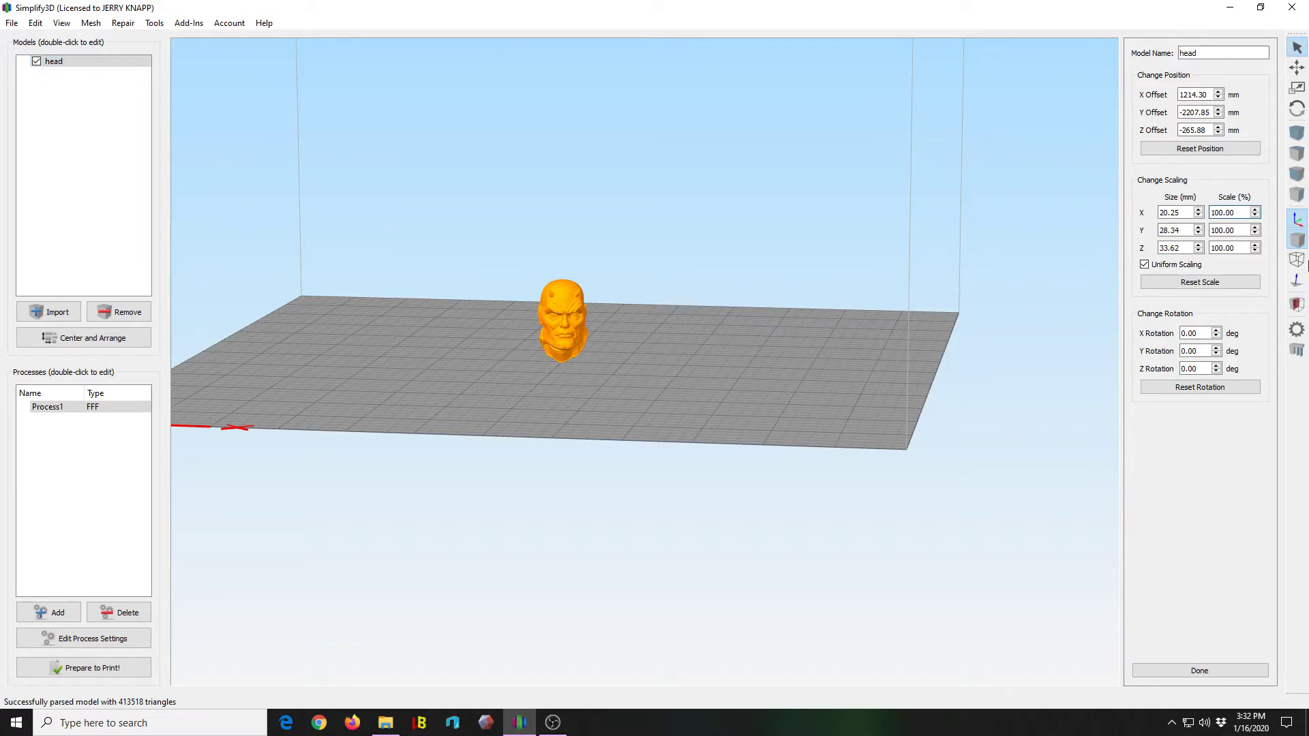
{"action": "key", "text": "Return"}
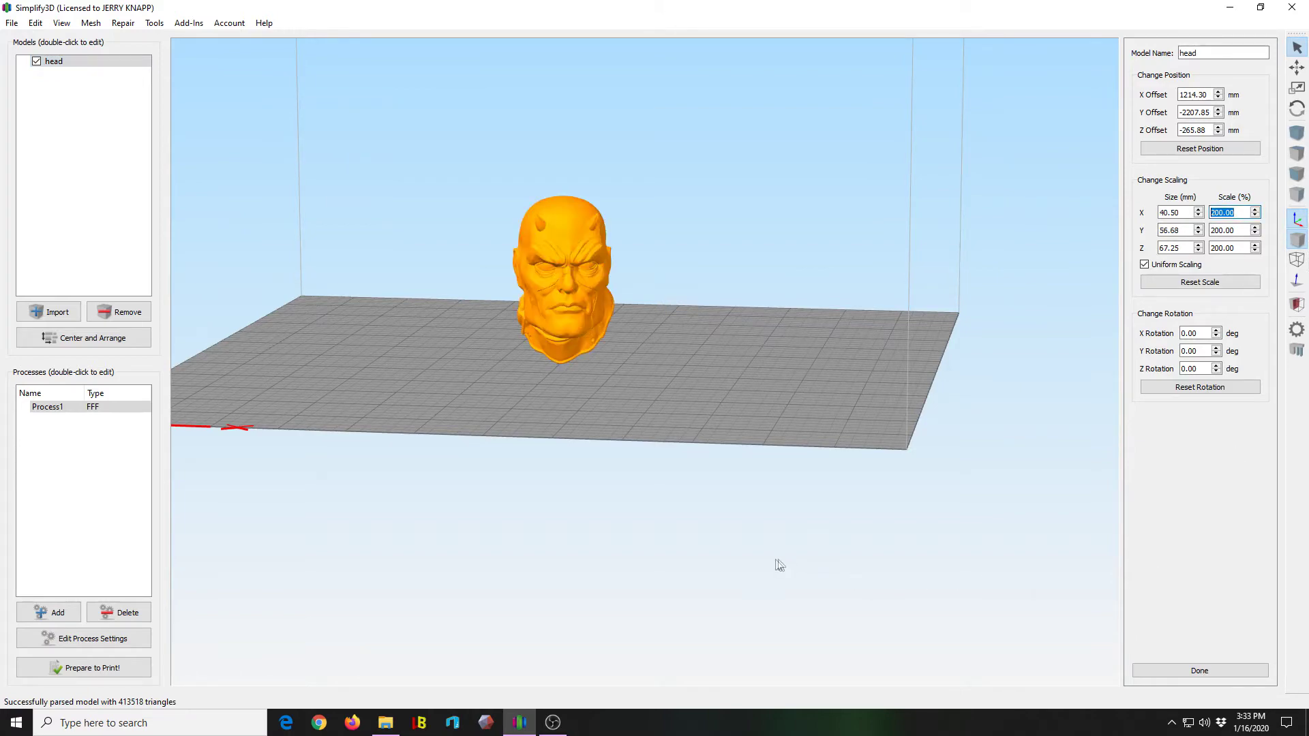
Lay the head flat with Place Surface on Bed, using the underside of its neck as the contact surface.
{"action": "left_click_drag", "start_coordinate": [777, 564], "coordinate": [1115, 552]}
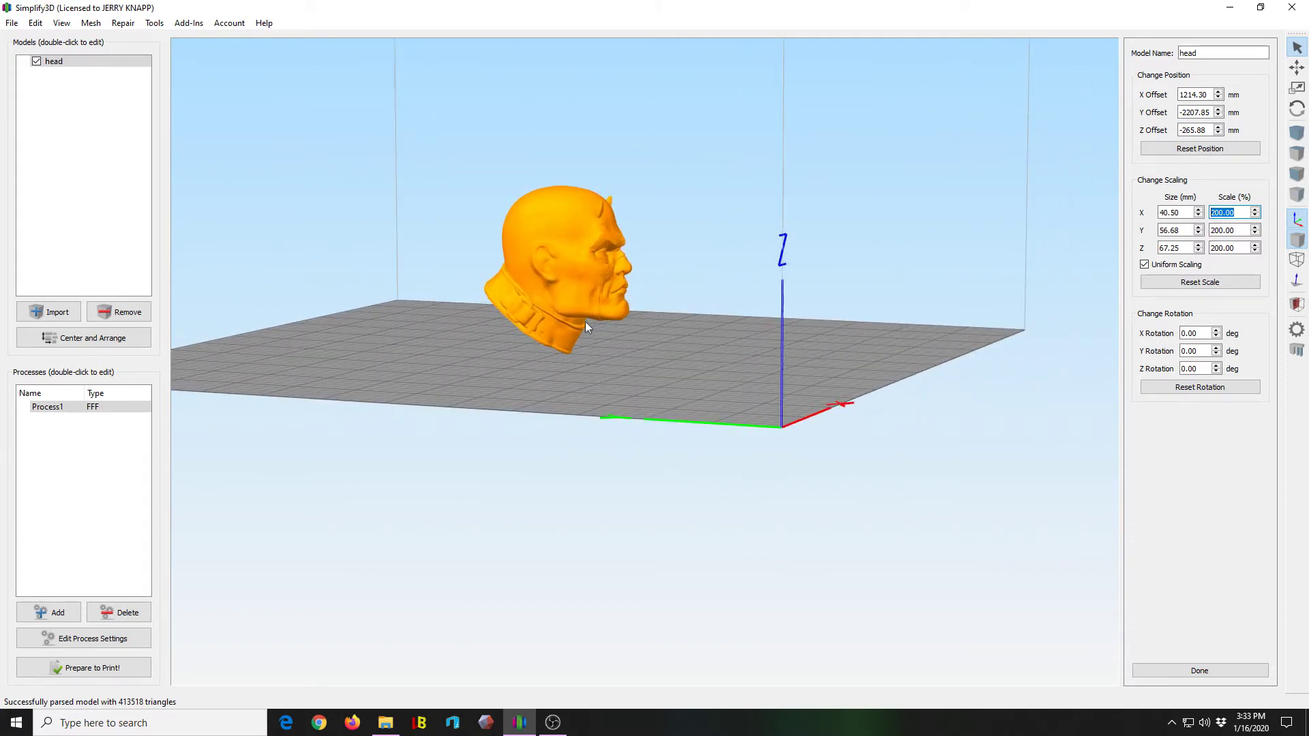
{"action": "left_click_drag", "start_coordinate": [649, 342], "coordinate": [658, 331]}
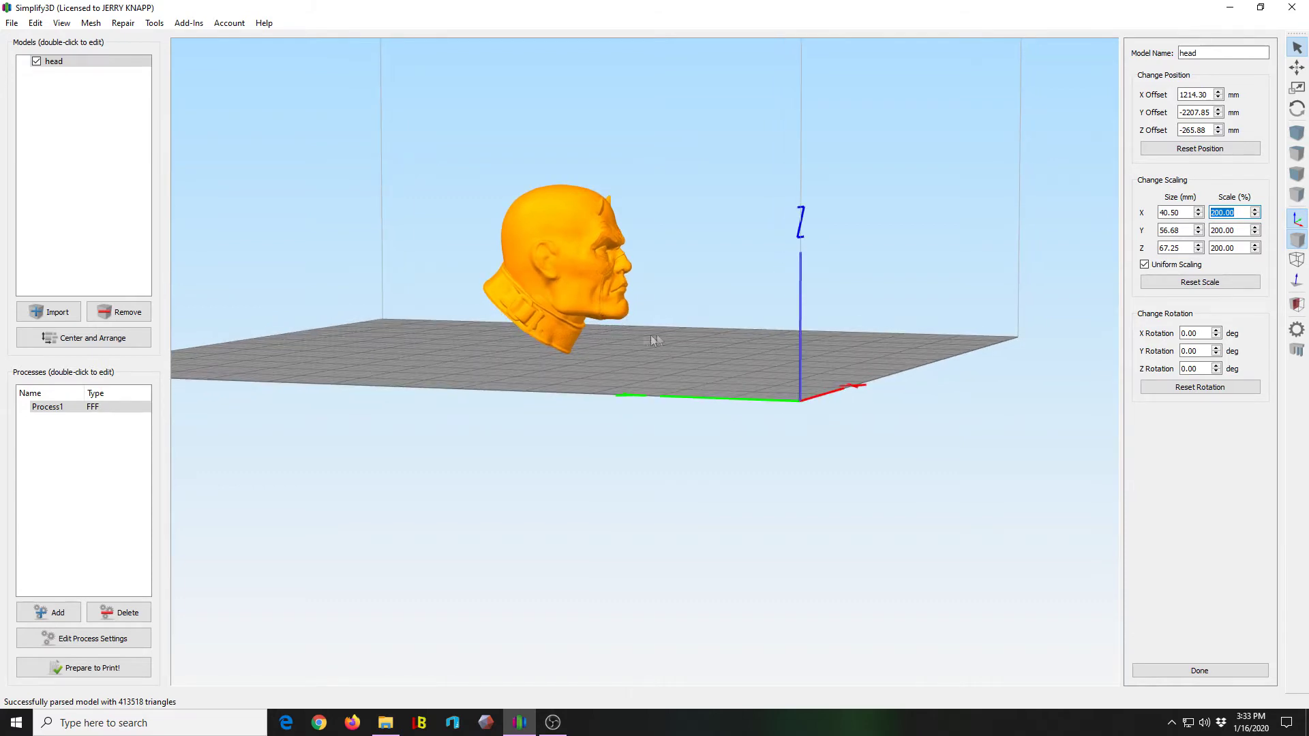
{"action": "left_click_drag", "start_coordinate": [662, 334], "coordinate": [621, 343]}
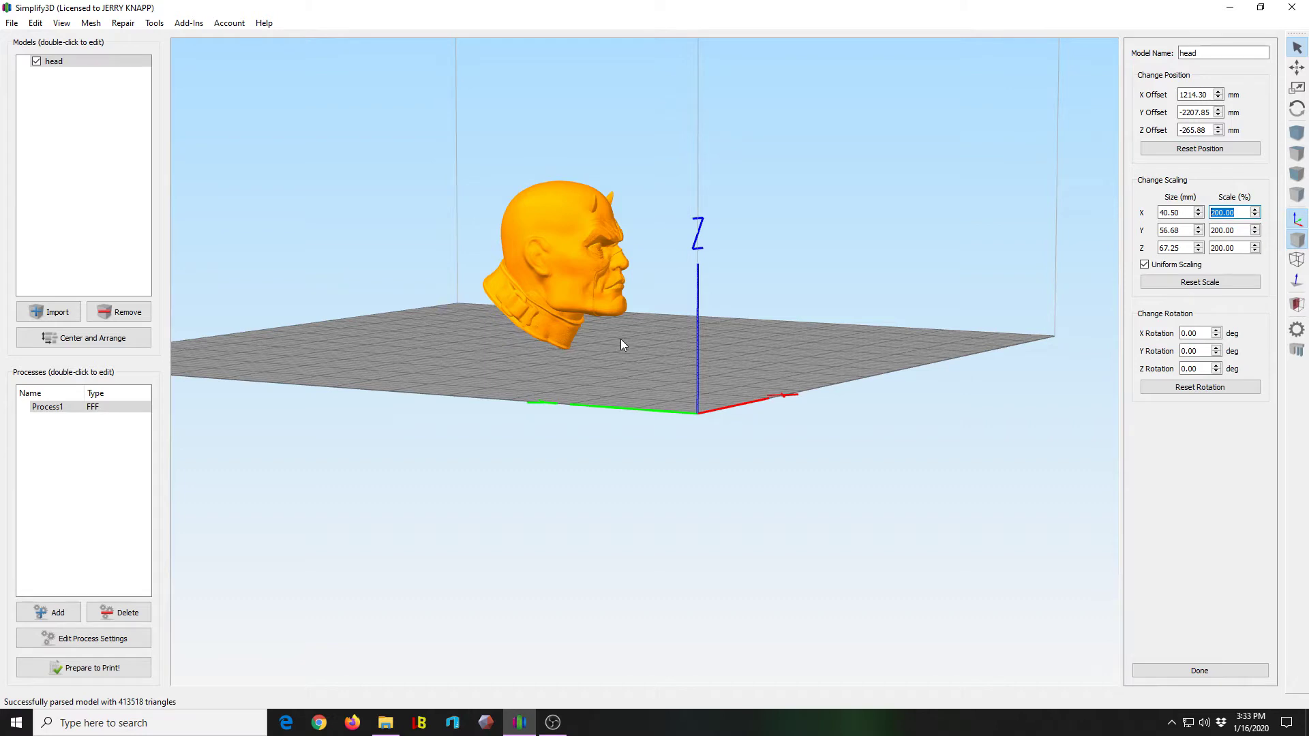
{"action": "left_click_drag", "start_coordinate": [675, 315], "coordinate": [813, 311]}
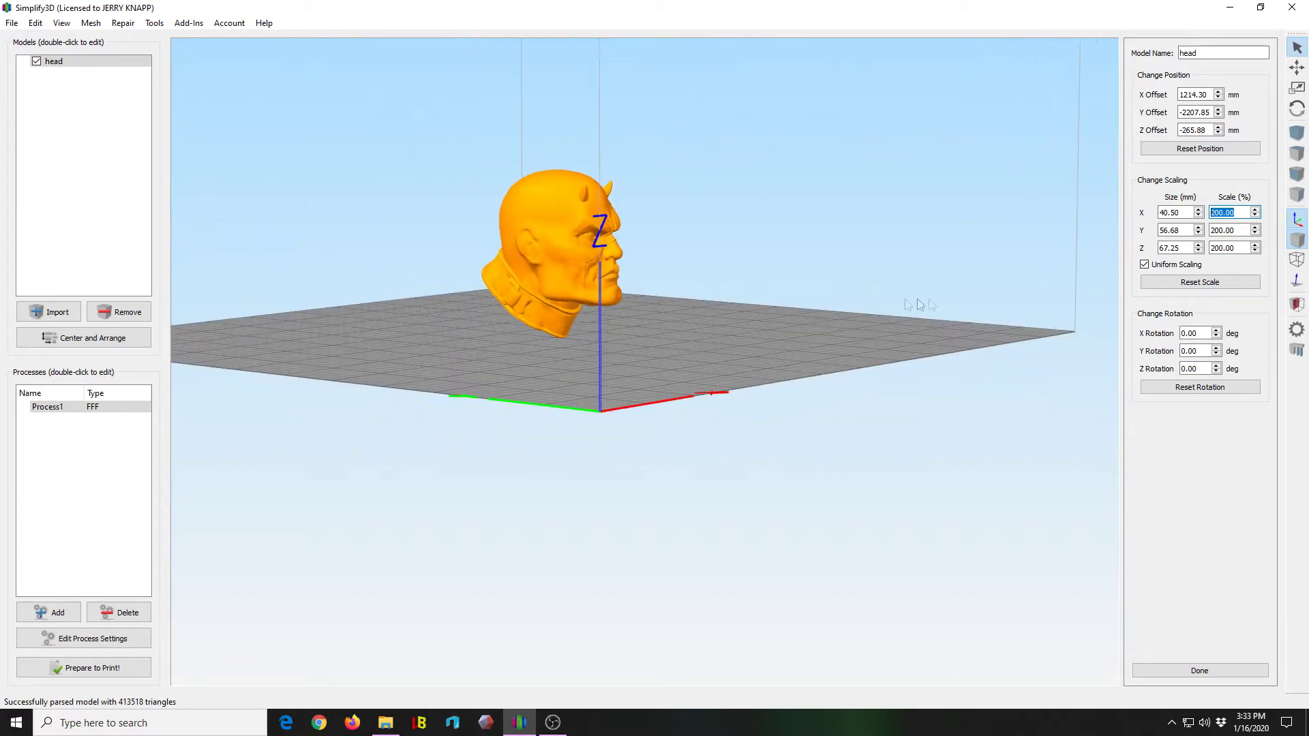
{"action": "left_click_drag", "start_coordinate": [661, 304], "coordinate": [943, 277]}
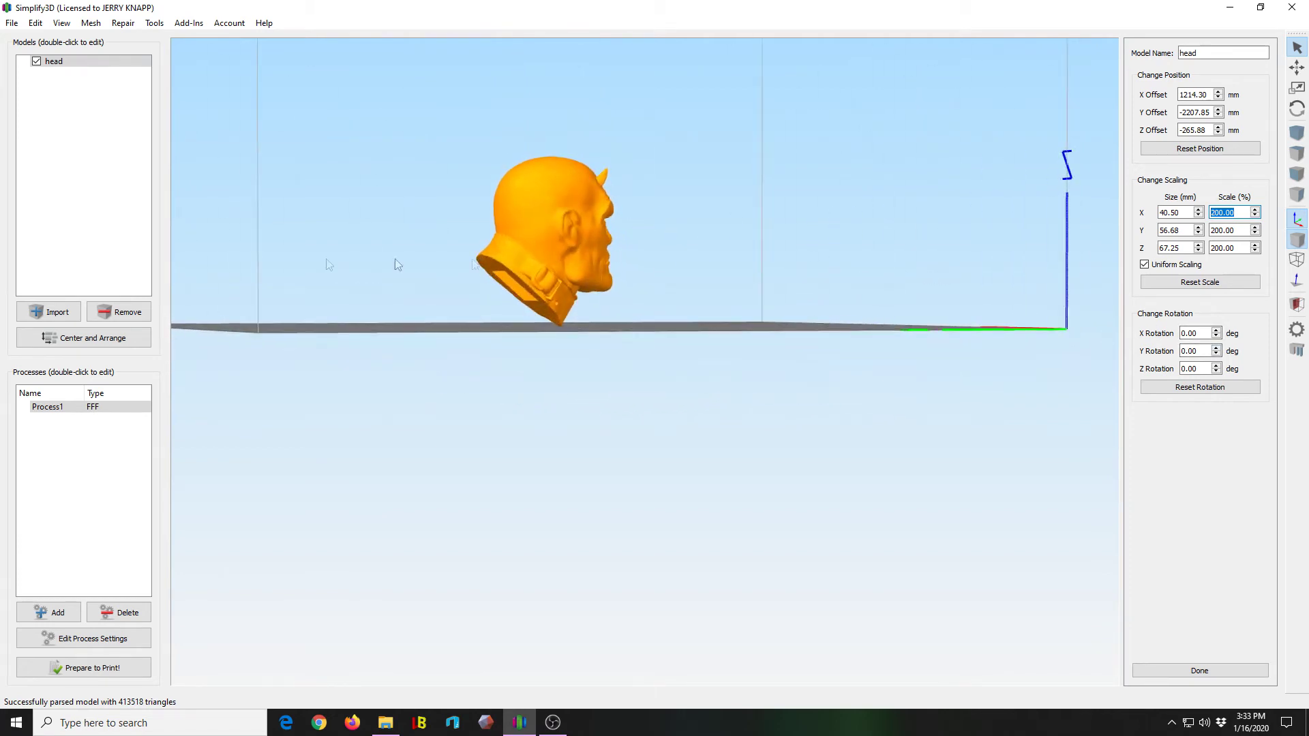
{"action": "left_click_drag", "start_coordinate": [383, 249], "coordinate": [464, 255]}
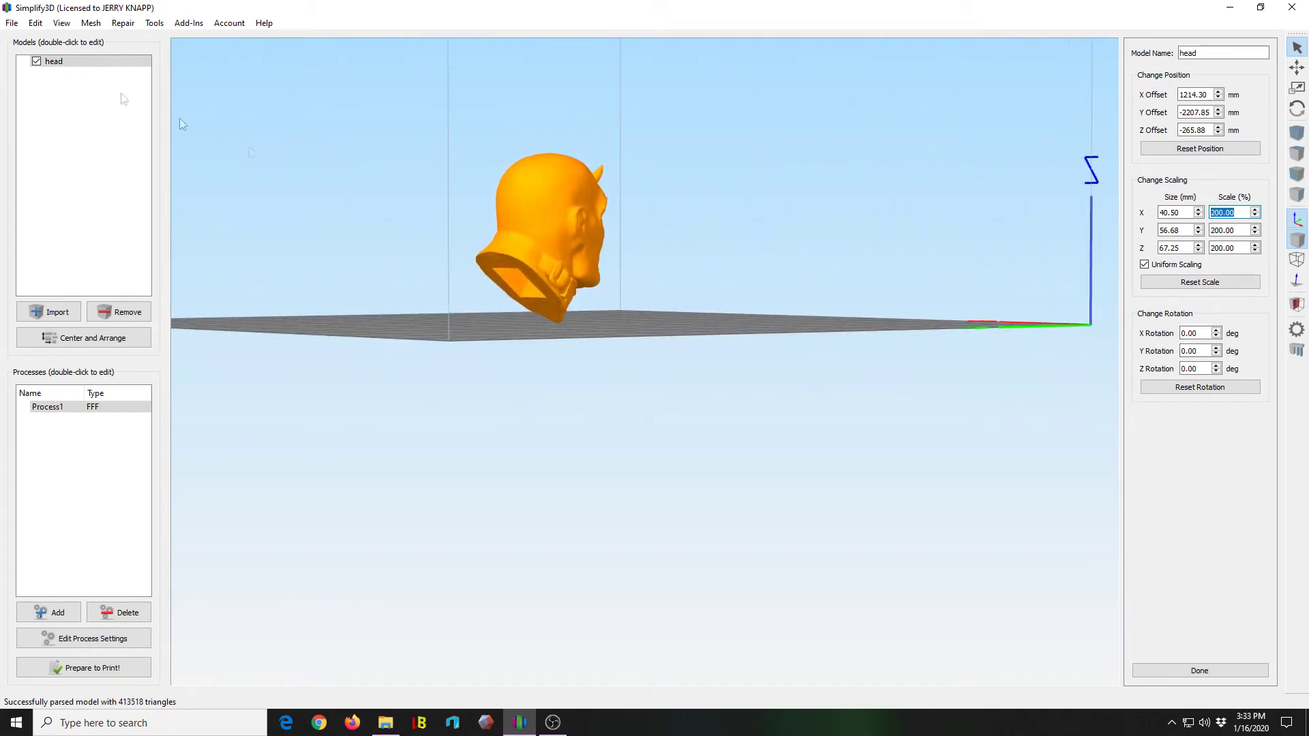
{"action": "left_click", "coordinate": [35, 23]}
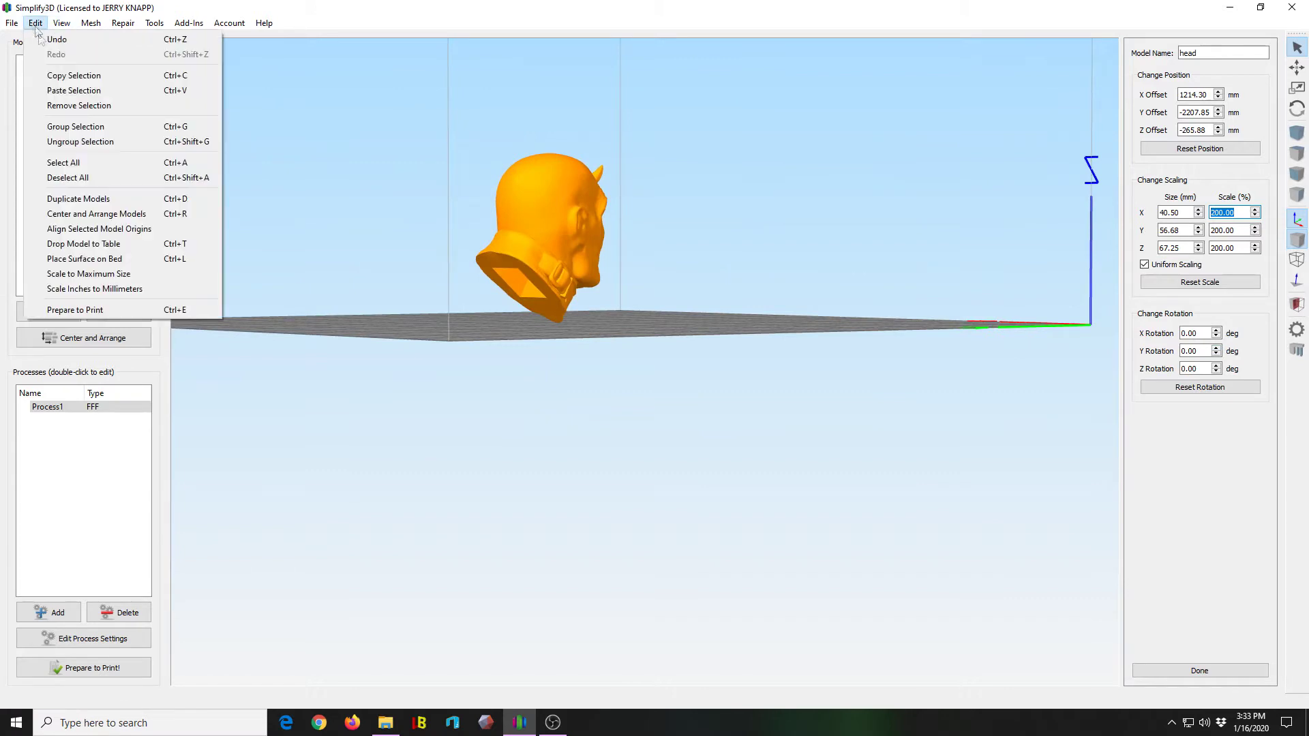
{"action": "left_click", "coordinate": [81, 259]}
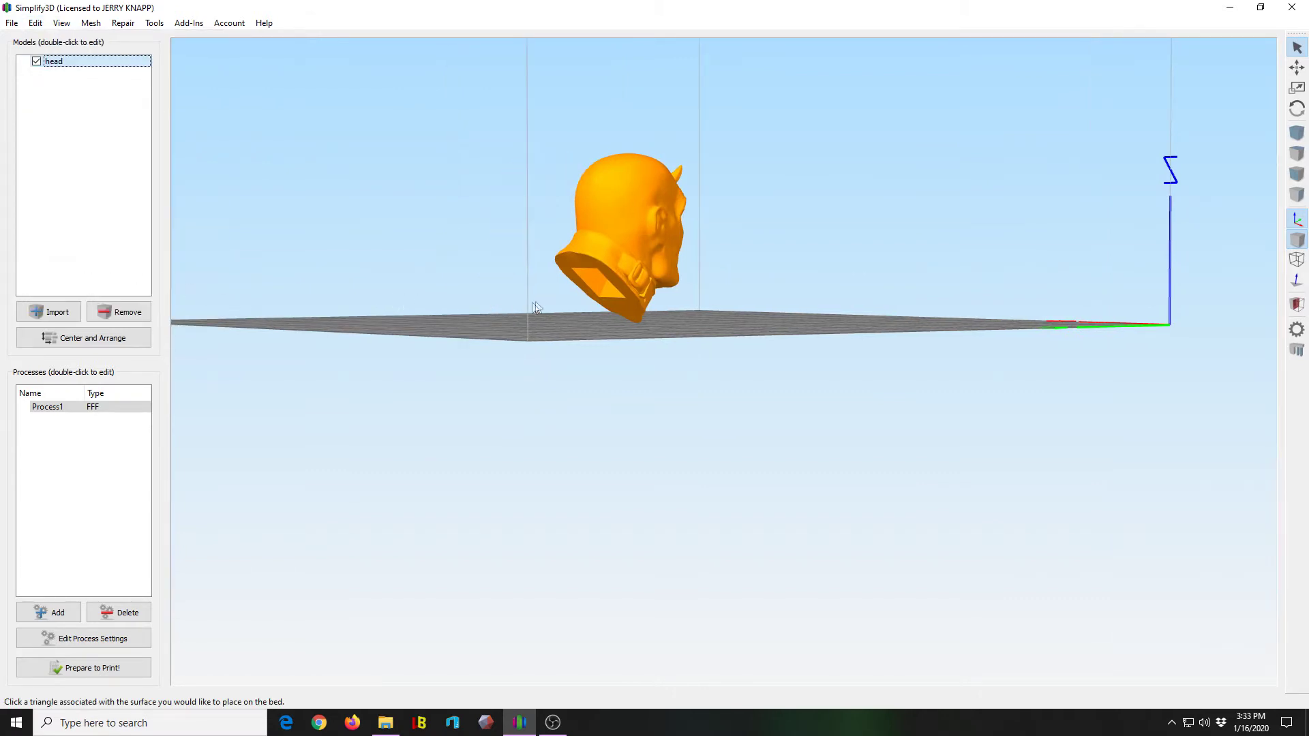
{"action": "left_click", "coordinate": [572, 261]}
{"action": "left_click_drag", "start_coordinate": [854, 269], "coordinate": [310, 306]}
{"action": "left_click_drag", "start_coordinate": [518, 272], "coordinate": [570, 292]}
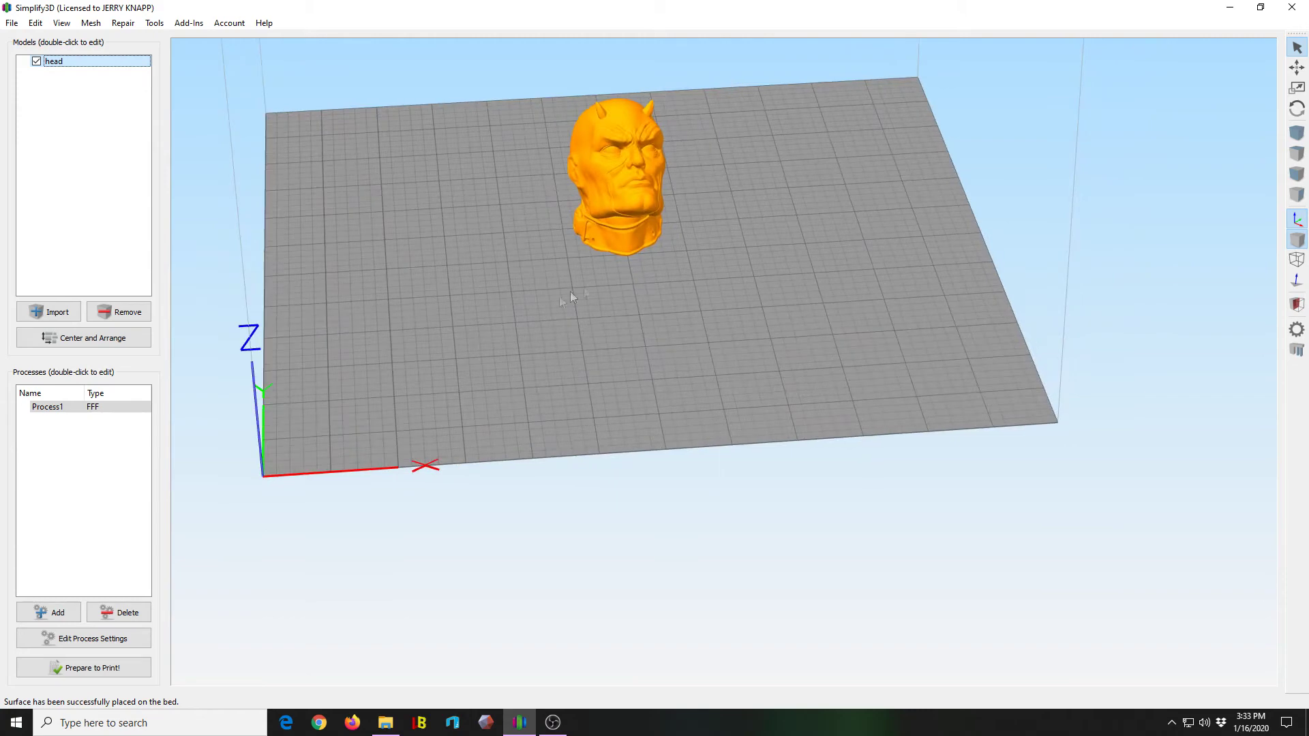
Tilt the head model by setting its X rotation to 21.76 degrees and finish the model settings.
{"action": "double_click", "coordinate": [628, 203]}
{"action": "left_click_drag", "start_coordinate": [754, 233], "coordinate": [730, 282]}
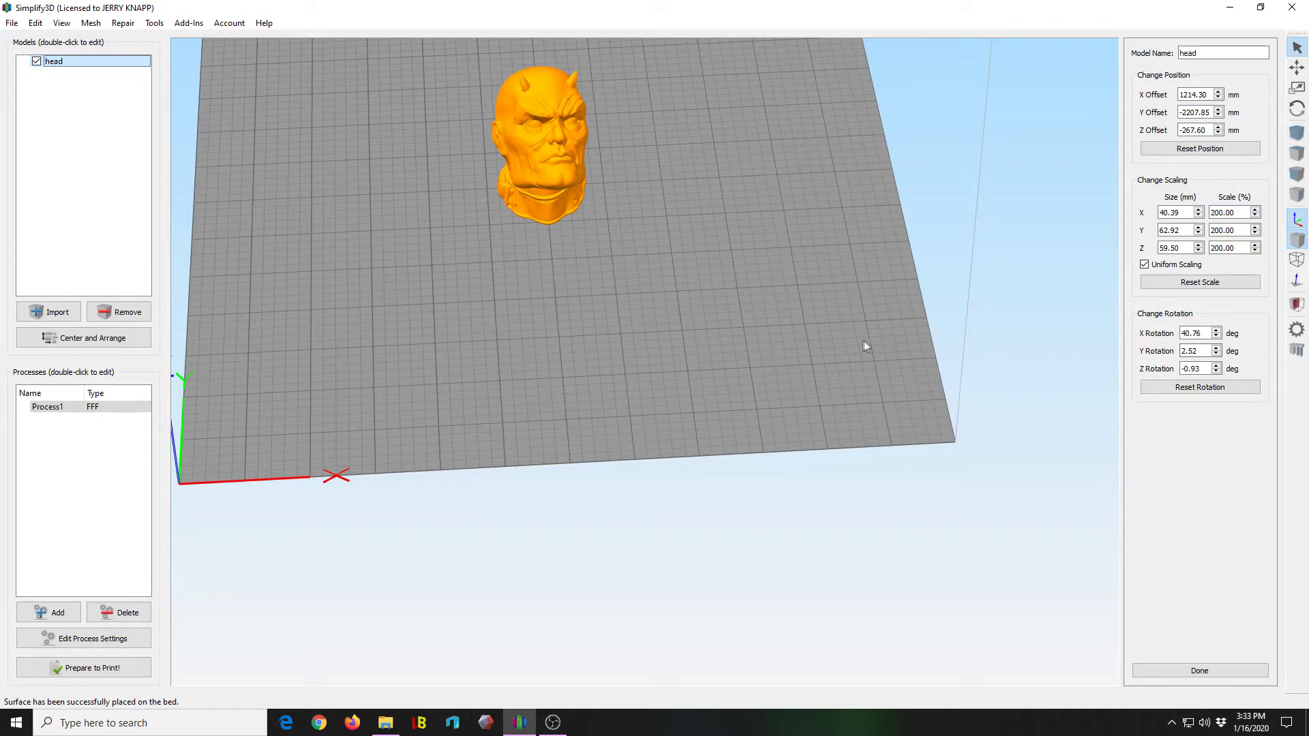
{"action": "left_click", "coordinate": [1216, 334]}
{"action": "left_click", "coordinate": [1216, 335]}
{"action": "left_click", "coordinate": [1216, 335]}
{"action": "left_click", "coordinate": [1216, 334]}
{"action": "left_click", "coordinate": [1216, 335]}
{"action": "left_click", "coordinate": [1216, 335]}
{"action": "left_click", "coordinate": [1216, 335]}
{"action": "left_click", "coordinate": [1216, 334]}
{"action": "left_click", "coordinate": [1216, 335]}
{"action": "left_click", "coordinate": [1216, 335]}
{"action": "left_click", "coordinate": [1215, 335]}
{"action": "left_click", "coordinate": [1216, 335]}
{"action": "left_click", "coordinate": [1216, 335]}
{"action": "left_click", "coordinate": [1216, 335]}
{"action": "left_click", "coordinate": [1216, 335]}
{"action": "left_click_drag", "start_coordinate": [534, 337], "coordinate": [673, 254]}
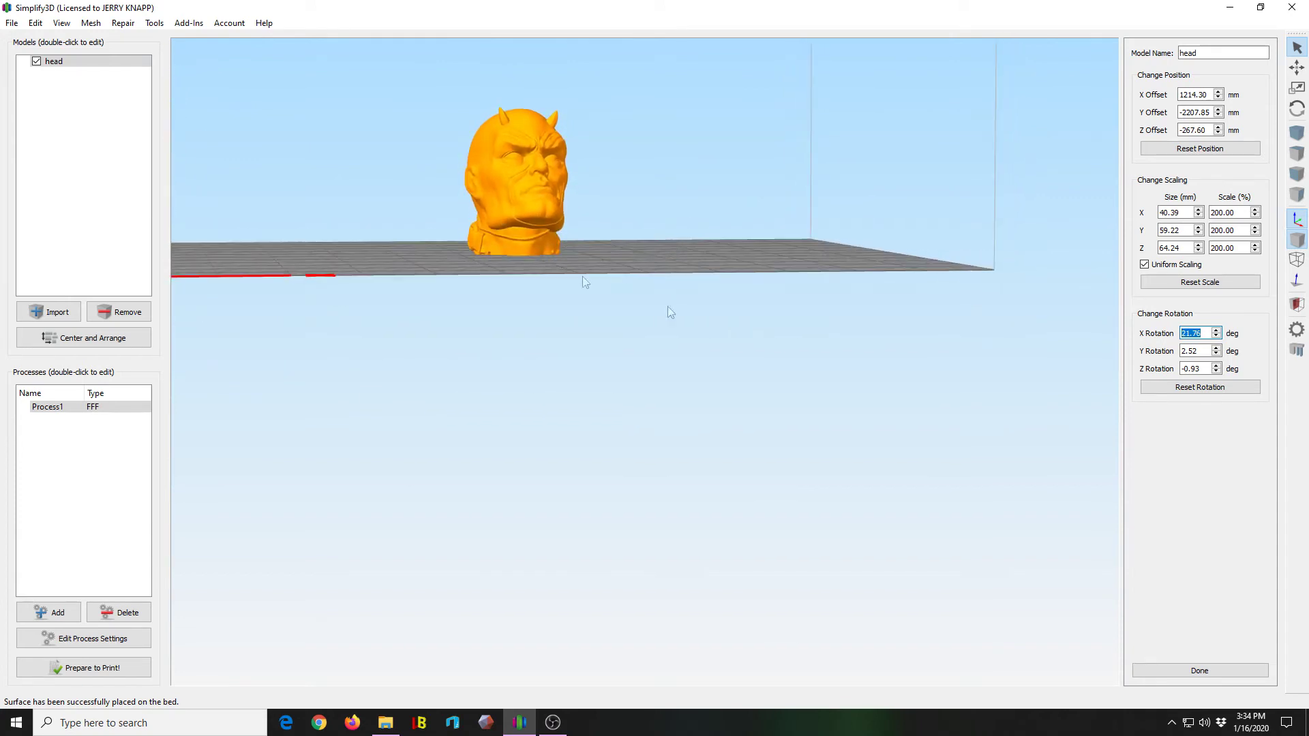
{"action": "left_click", "coordinate": [1140, 672]}
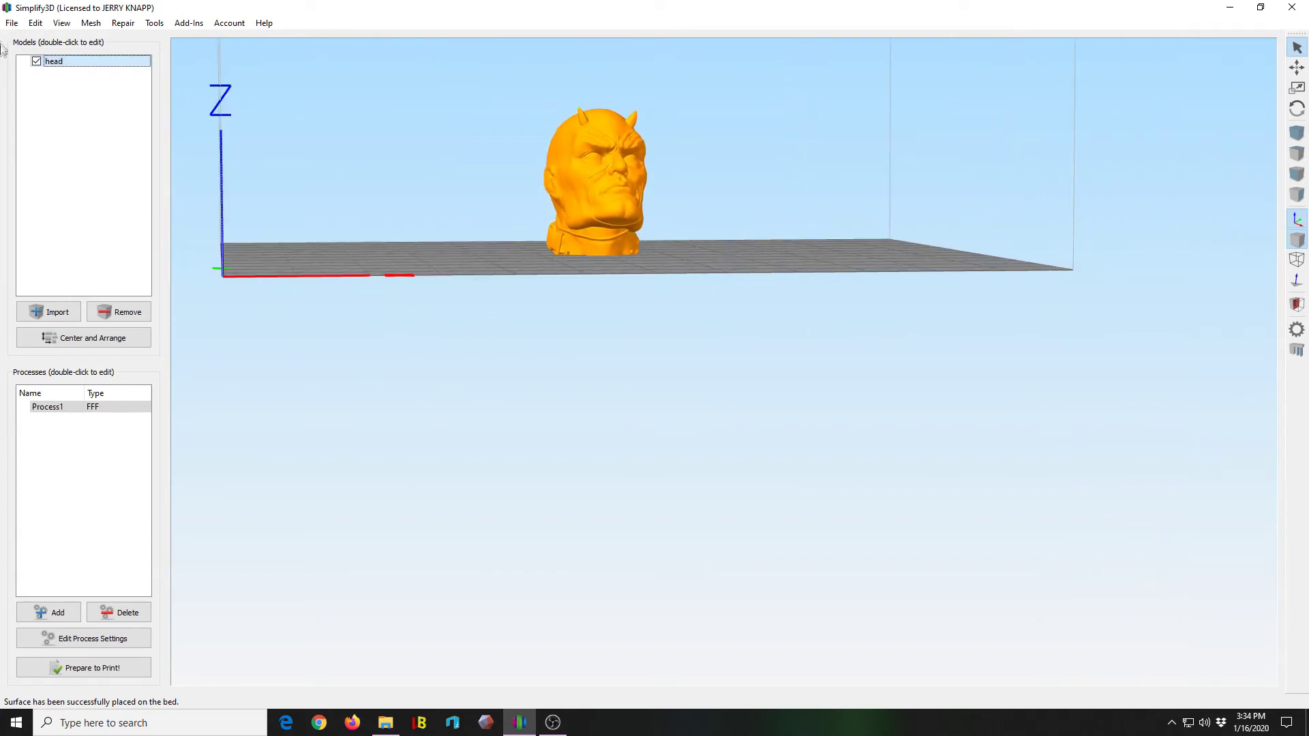
Drop the tilted head model to the table.
{"action": "left_click", "coordinate": [31, 24]}
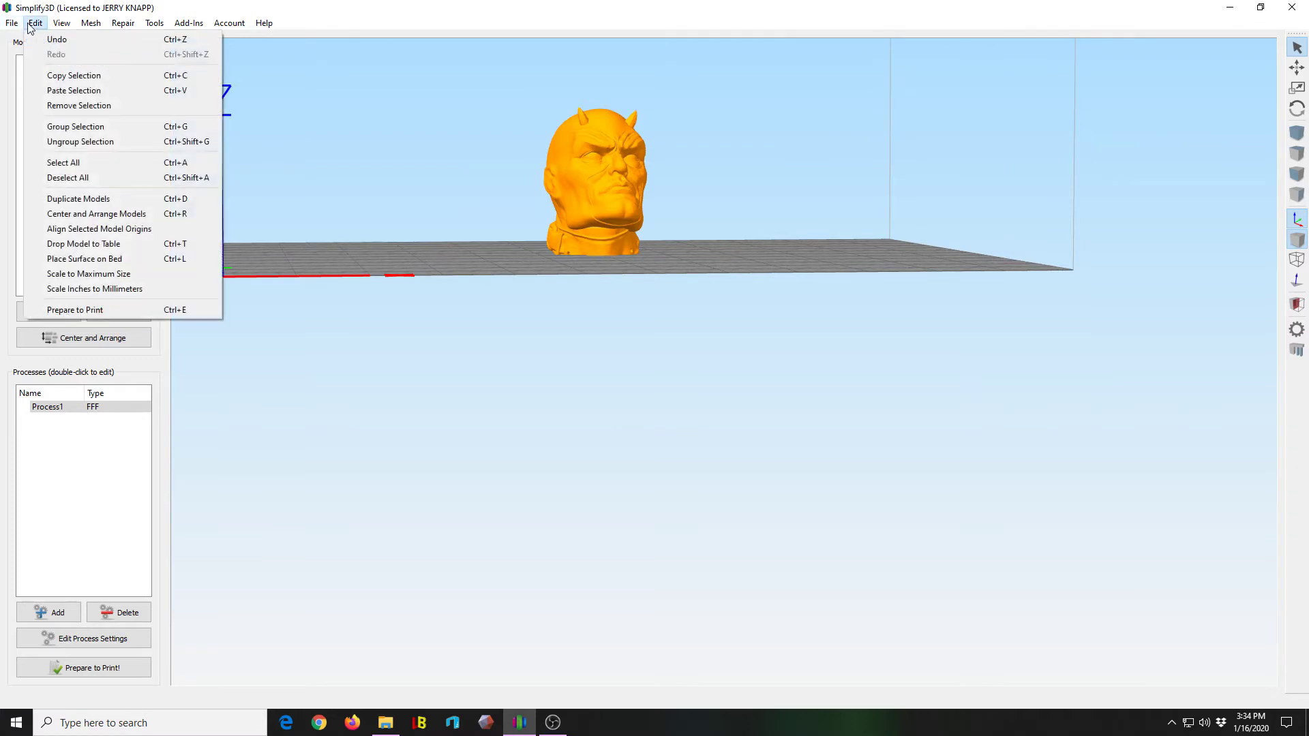
{"action": "left_click", "coordinate": [77, 244]}
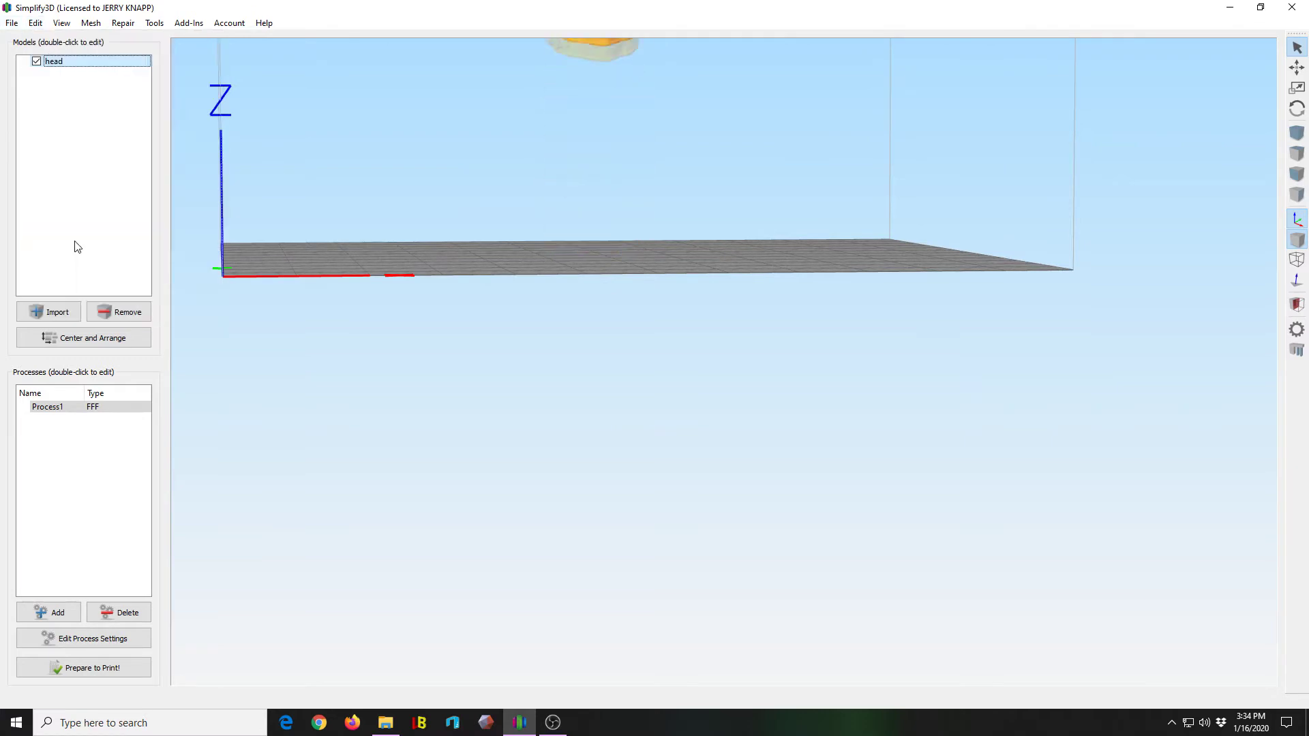
{"action": "left_click_drag", "start_coordinate": [255, 242], "coordinate": [482, 270]}
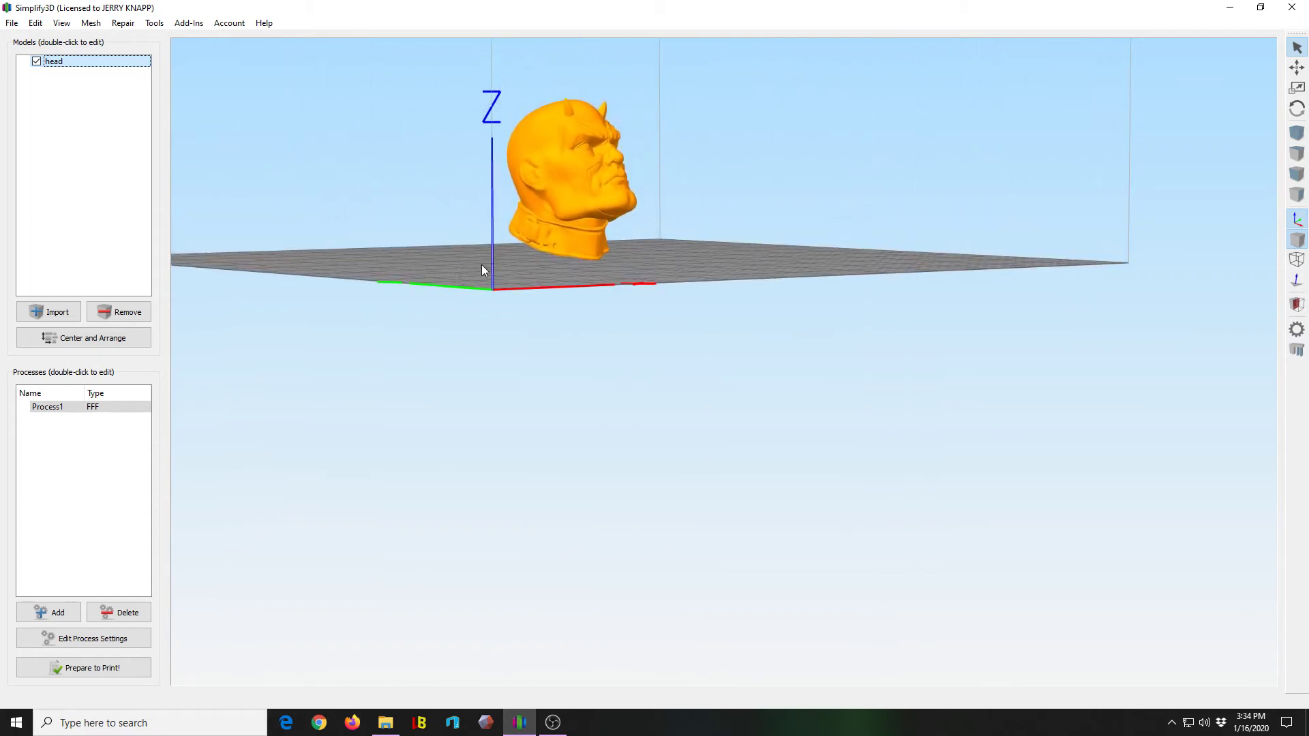
Raise the head model slightly by setting its Z offset to -260.13 mm.
{"action": "double_click", "coordinate": [574, 248]}
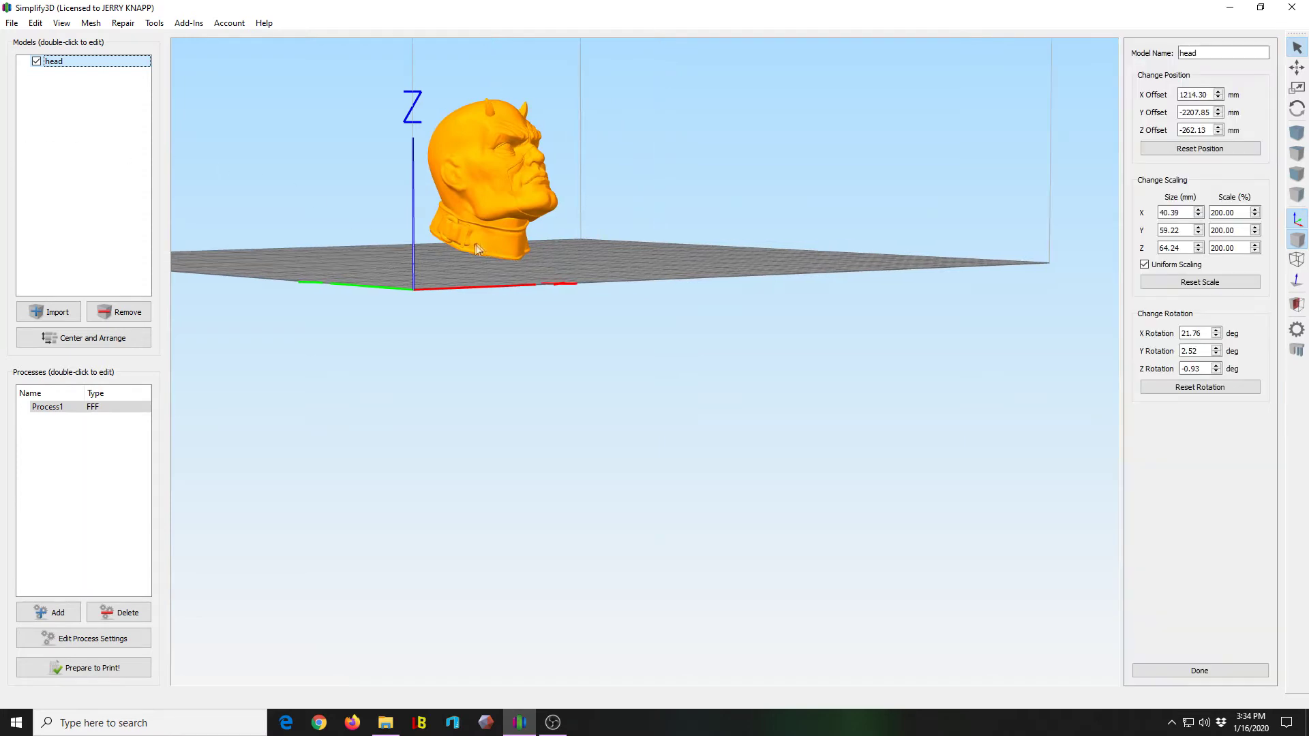
{"action": "left_click", "coordinate": [1216, 129]}
{"action": "left_click", "coordinate": [1217, 129]}
{"action": "left_click_drag", "start_coordinate": [822, 138], "coordinate": [627, 241]}
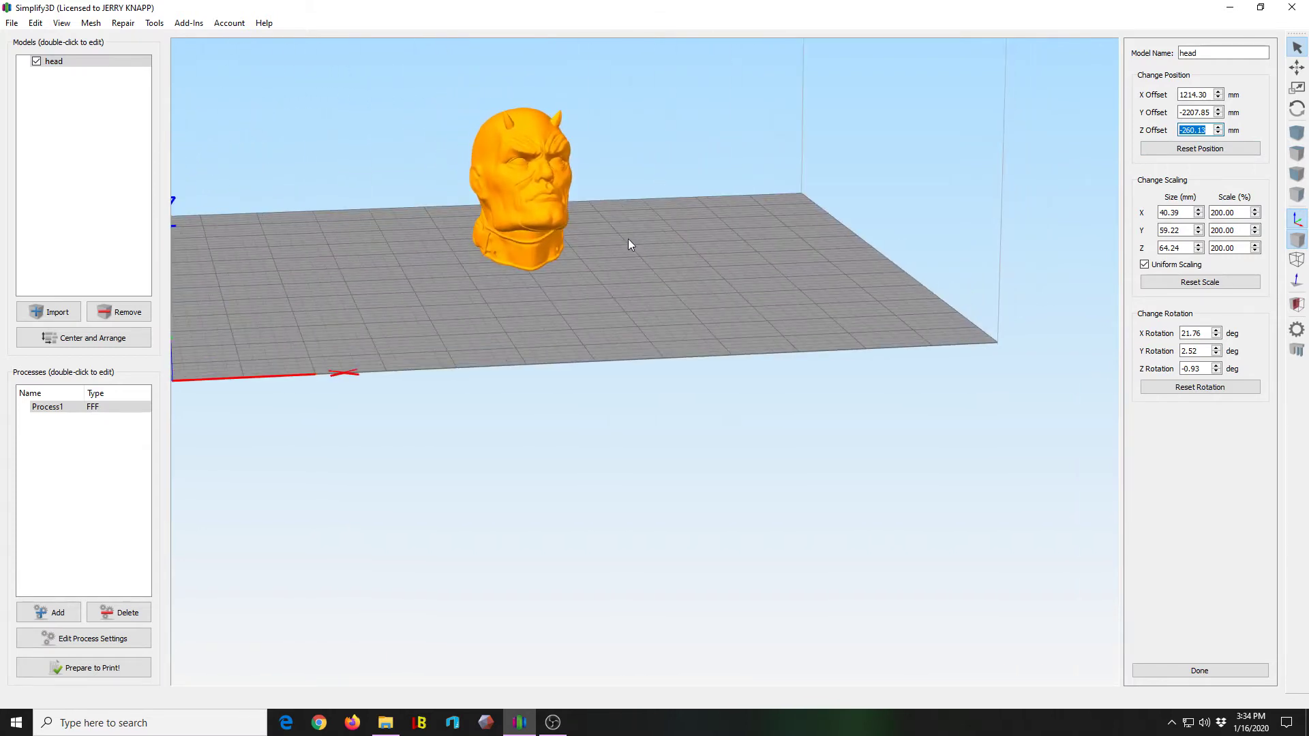
{"action": "left_click", "coordinate": [1194, 670]}
Center and arrange the head model on the build plate.
{"action": "left_click_drag", "start_coordinate": [604, 302], "coordinate": [516, 407]}
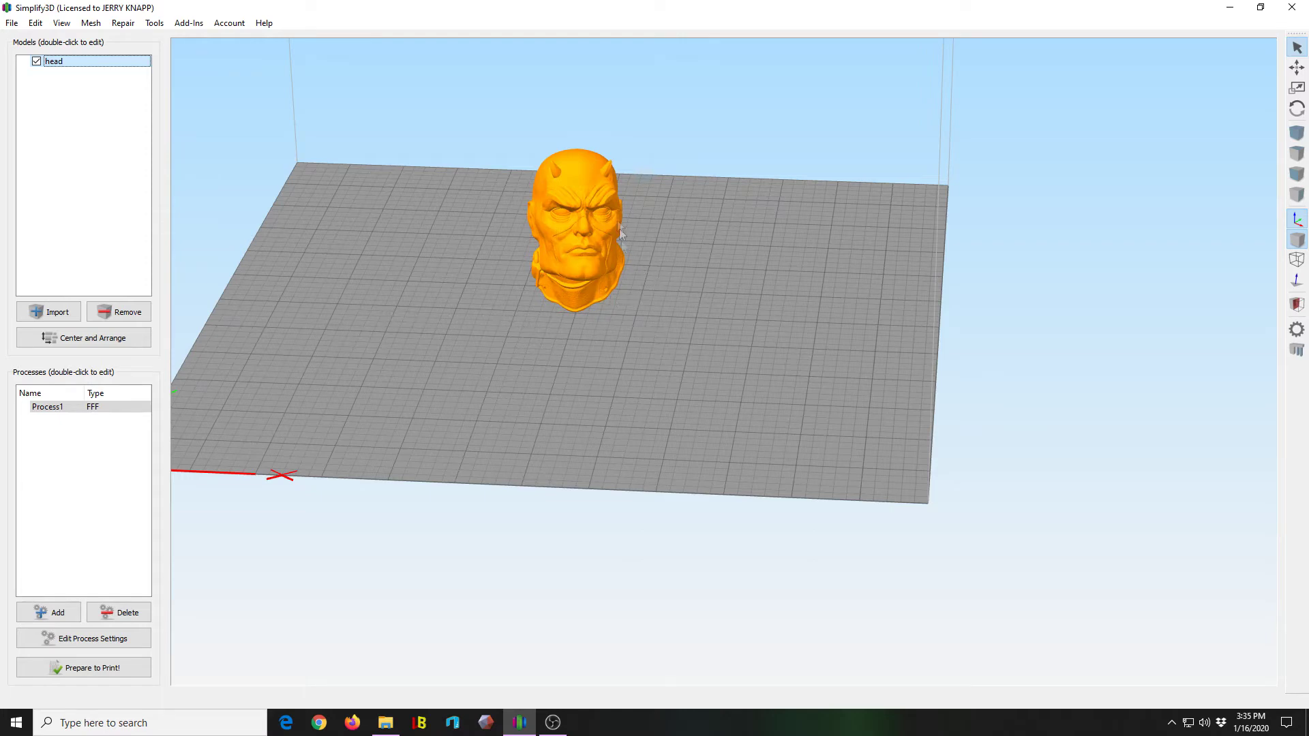
{"action": "left_click_drag", "start_coordinate": [640, 329], "coordinate": [633, 456]}
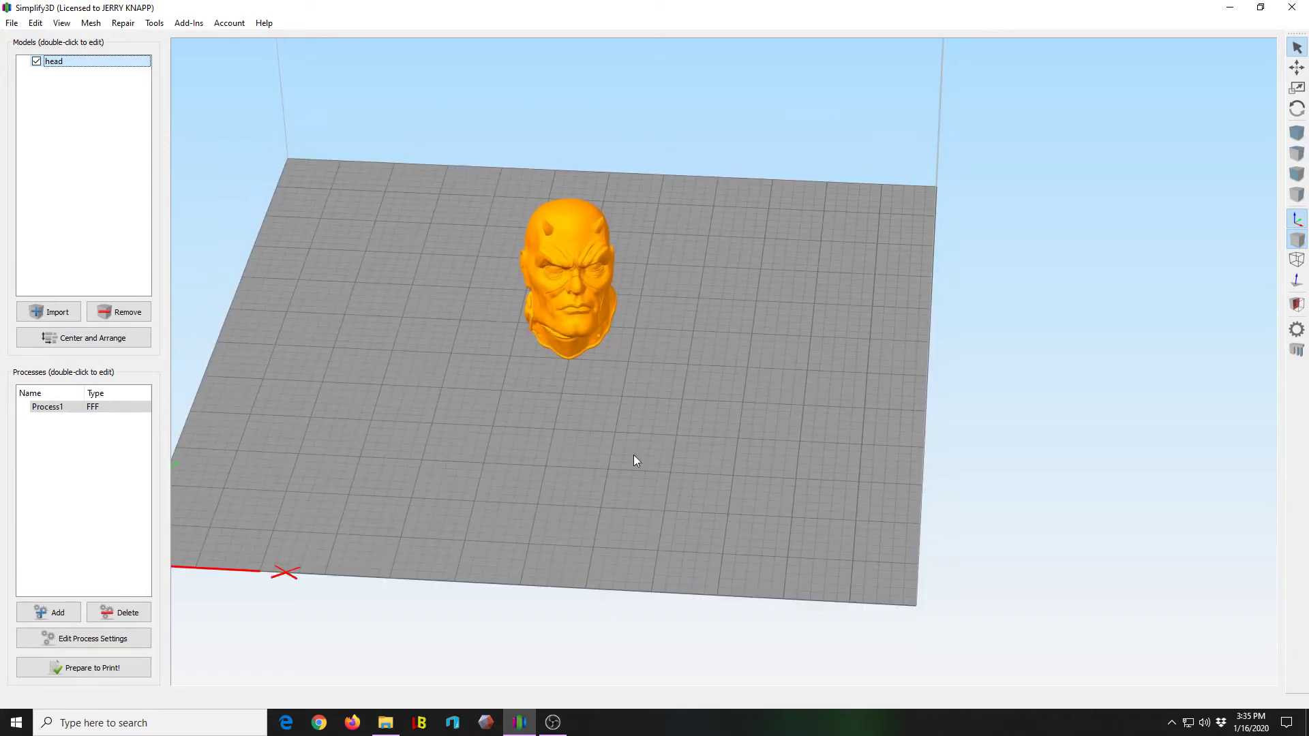
{"action": "left_click", "coordinate": [143, 337]}
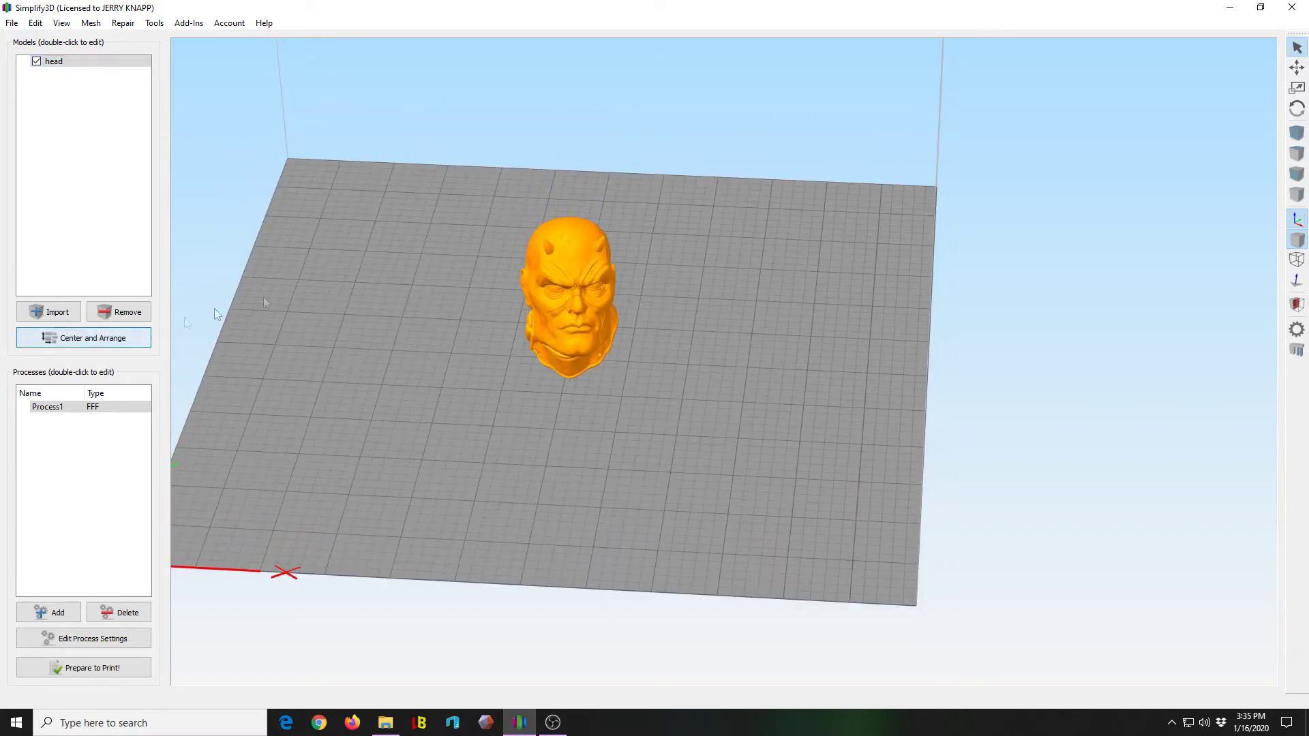
Rotate the head freehand about its vertical axis so the face turns partly sideways, and leave the rotation tool.
{"action": "left_click", "coordinate": [1297, 109]}
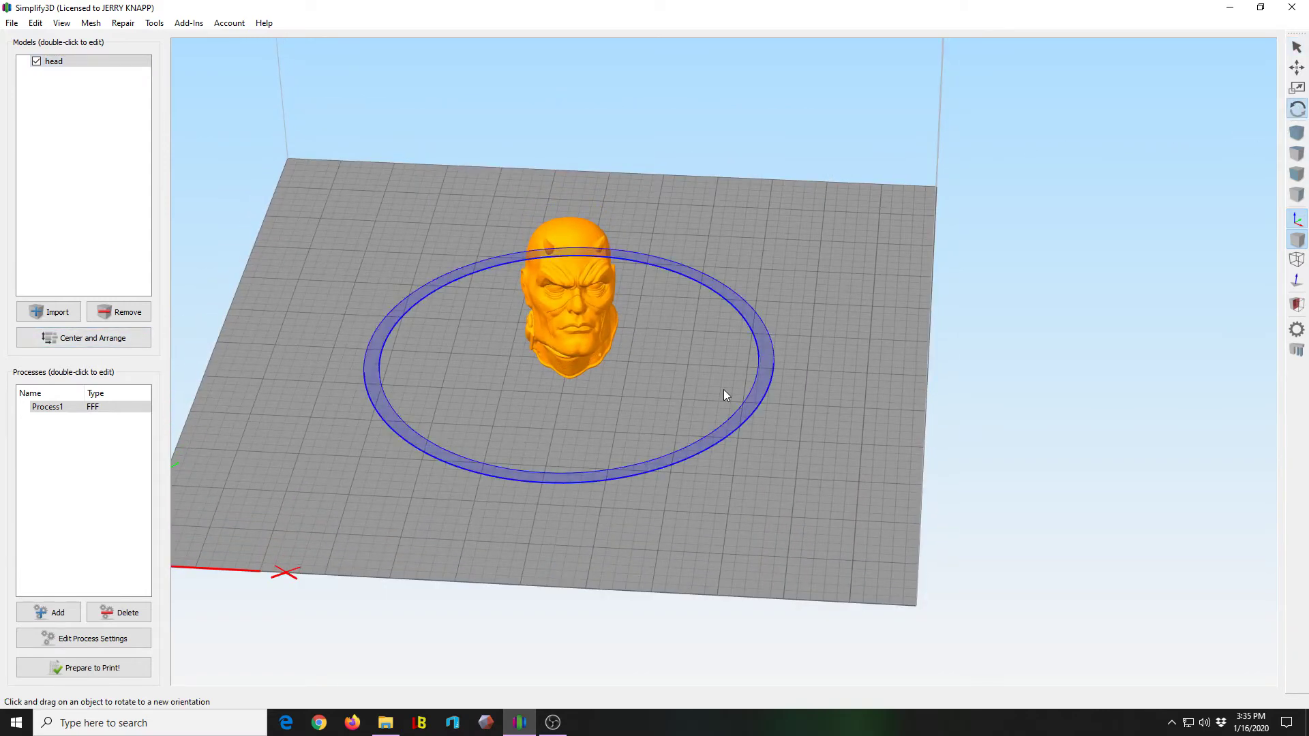
{"action": "left_click_drag", "start_coordinate": [767, 361], "coordinate": [779, 286]}
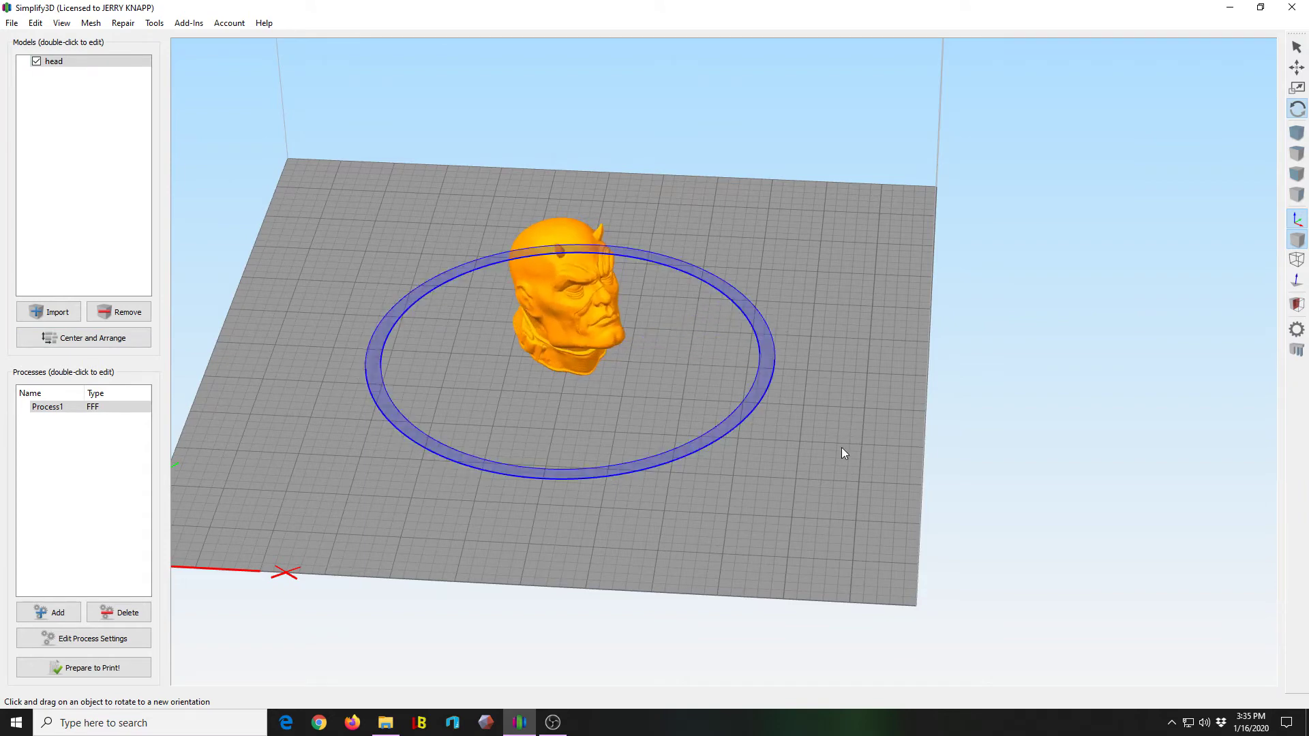
{"action": "right_click_drag", "start_coordinate": [841, 447], "coordinate": [827, 456]}
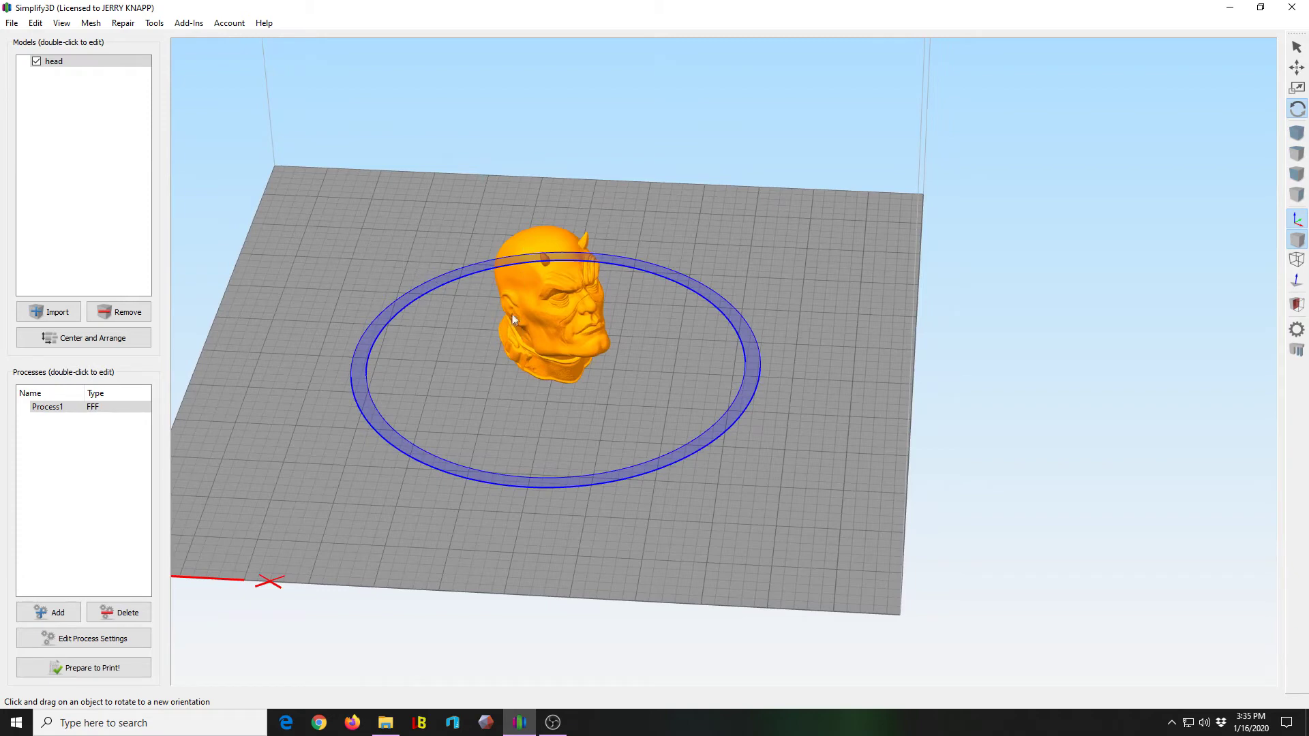
{"action": "left_click", "coordinate": [1296, 67]}
Generate automatic normal supports for the head with a 2 mm pillar resolution and a 45-degree maximum overhang angle.
{"action": "left_click_drag", "start_coordinate": [897, 390], "coordinate": [914, 310]}
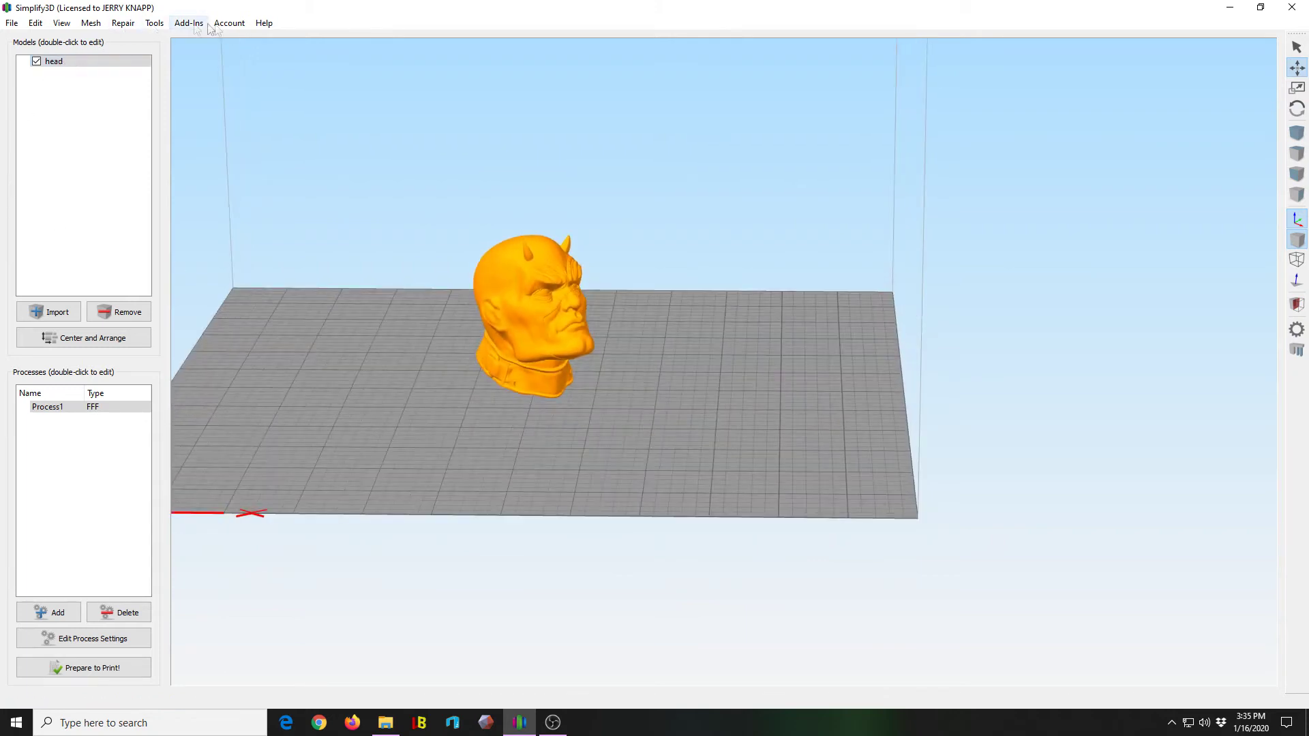
{"action": "left_click", "coordinate": [179, 24]}
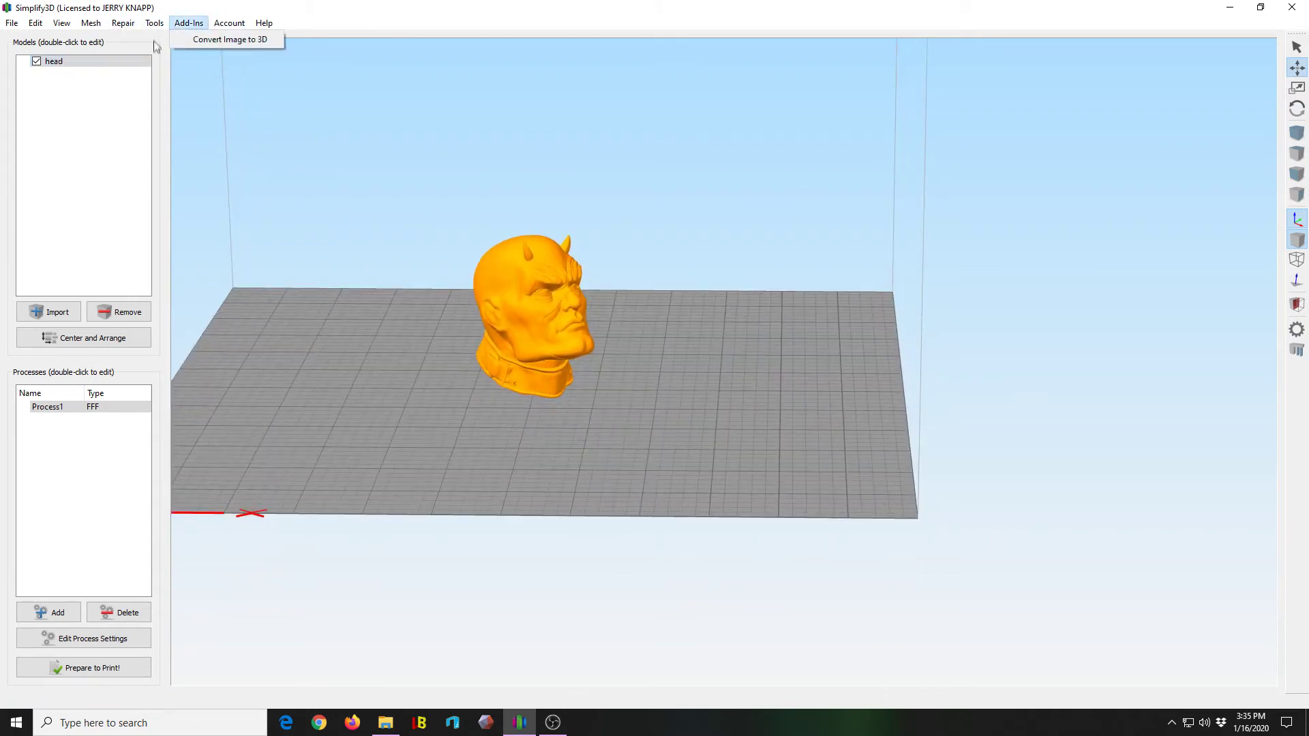
{"action": "mouse_move", "coordinate": [155, 25]}
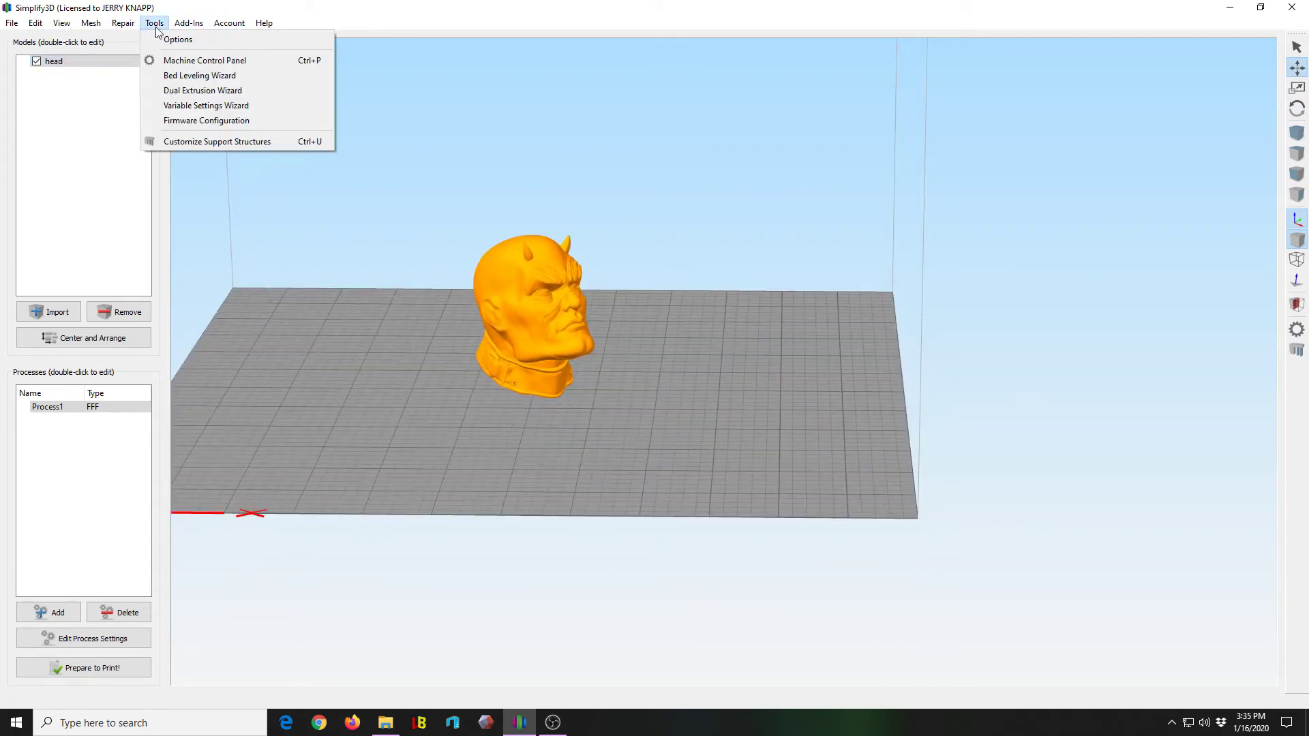
{"action": "left_click", "coordinate": [189, 141]}
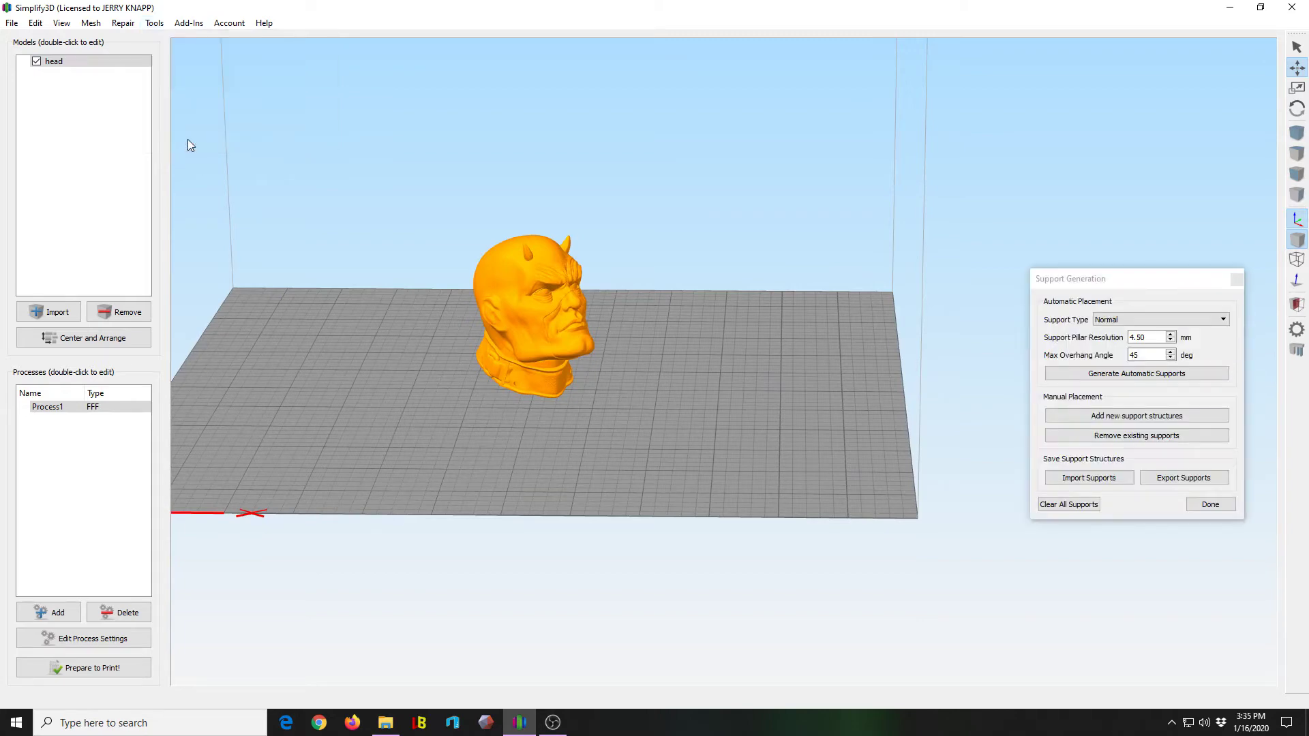
{"action": "left_click", "coordinate": [1133, 337]}
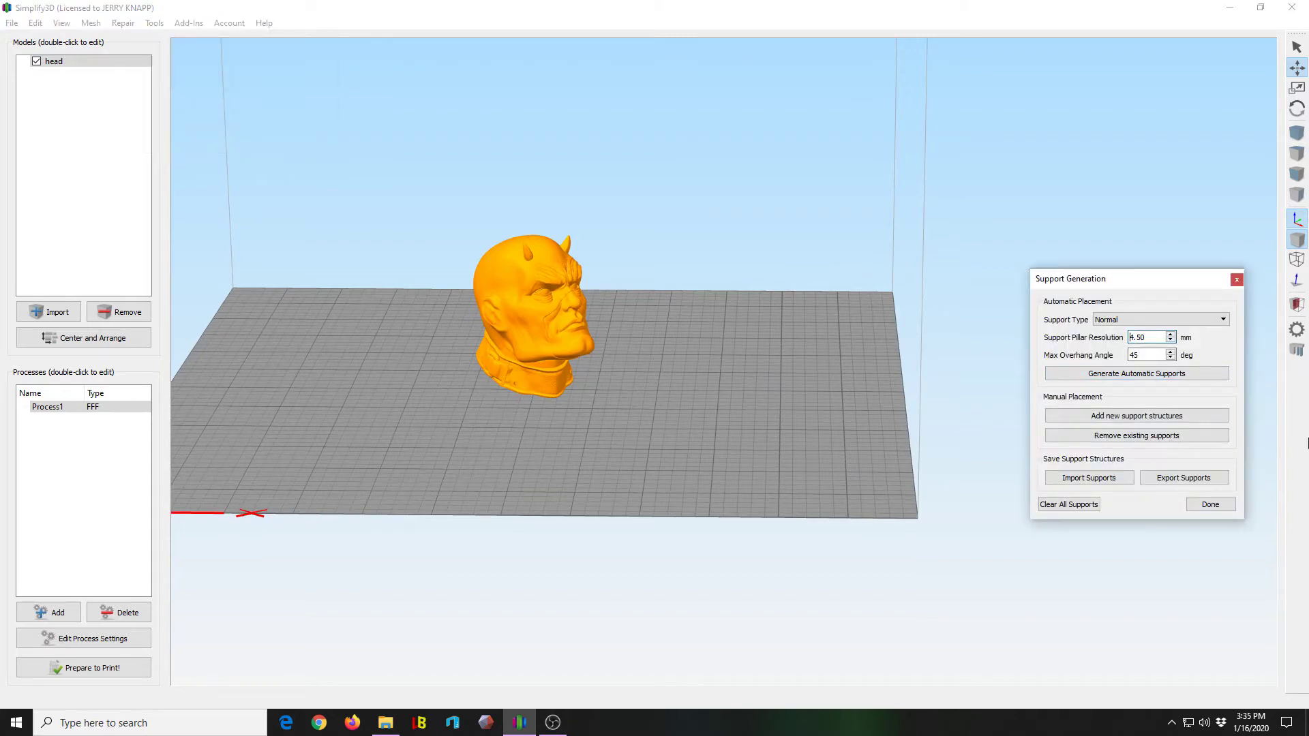
{"action": "key", "text": "Delete"}
{"action": "type", "text": "2"}
{"action": "left_click", "coordinate": [1118, 375]}
Remove the support pillars inside both eye sockets, under the nose and beneath the head's right ear.
{"action": "left_click_drag", "start_coordinate": [713, 436], "coordinate": [652, 372]}
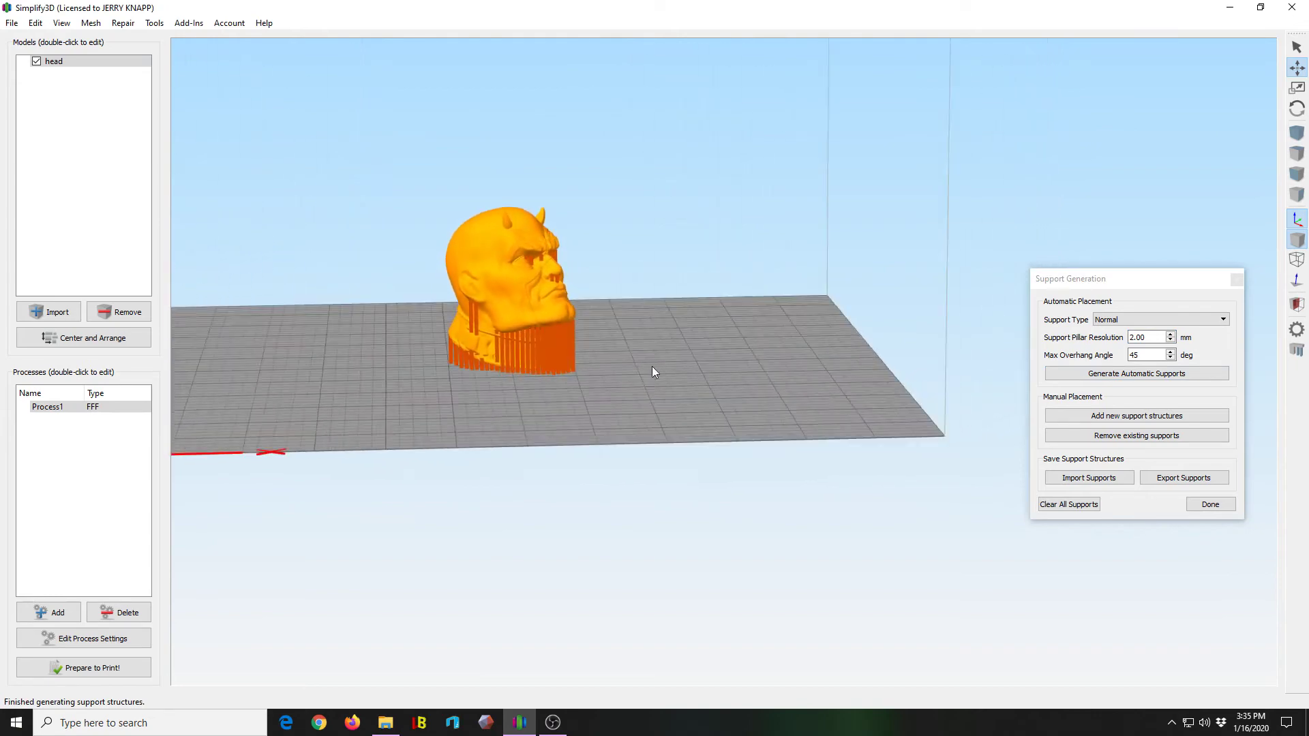
{"action": "mouse_move", "coordinate": [490, 345]}
{"action": "left_mouse_down"}
{"action": "mouse_move", "coordinate": [448, 364]}
{"action": "mouse_move", "coordinate": [512, 353]}
{"action": "left_mouse_up"}
{"action": "scroll", "coordinate": [757, 341], "scroll_direction": "up", "scroll_amount": 5}
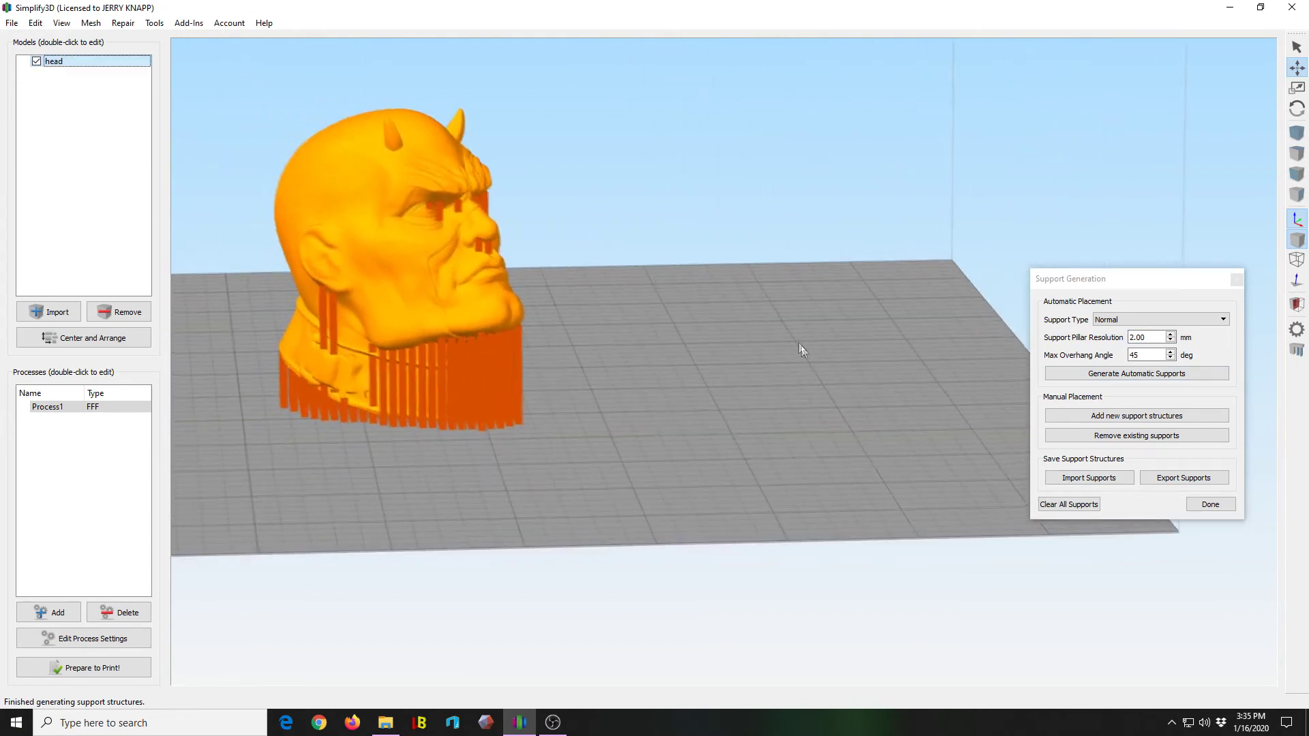
{"action": "left_click", "coordinate": [1094, 437]}
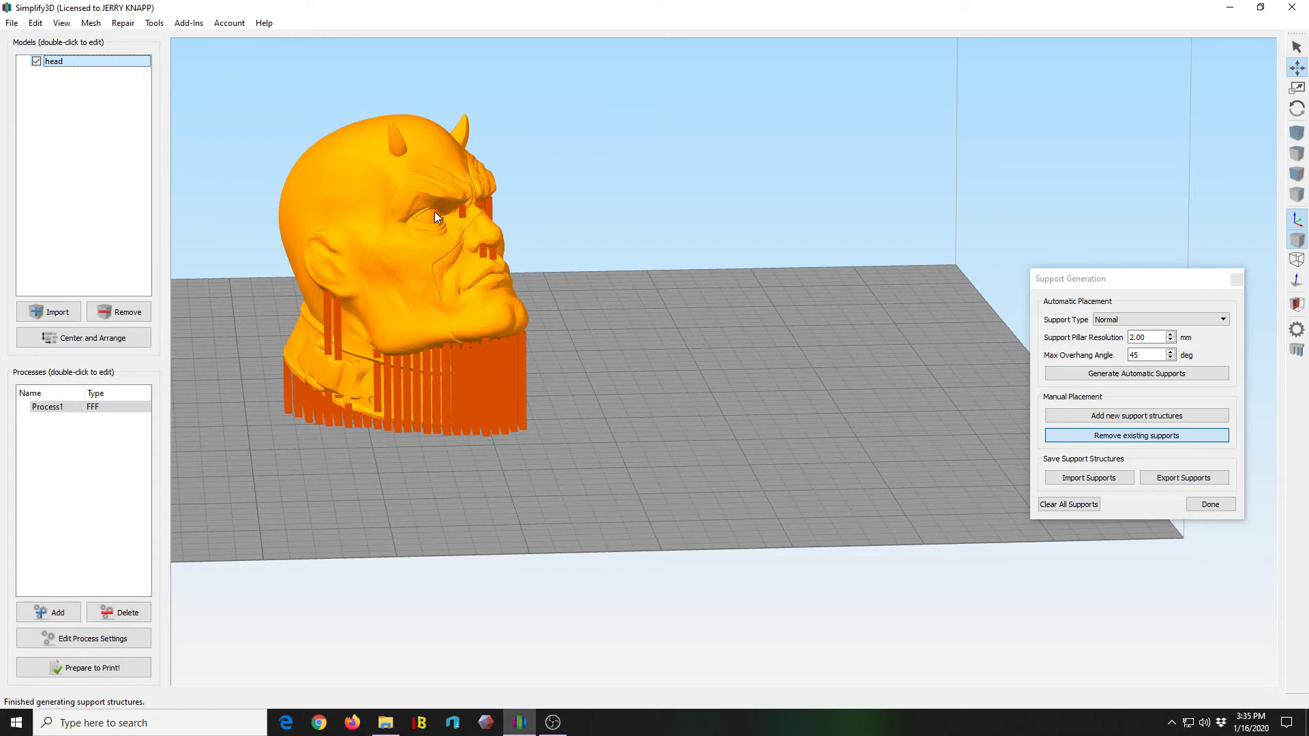
{"action": "left_click", "coordinate": [462, 211]}
{"action": "left_click_drag", "start_coordinate": [333, 475], "coordinate": [246, 468]}
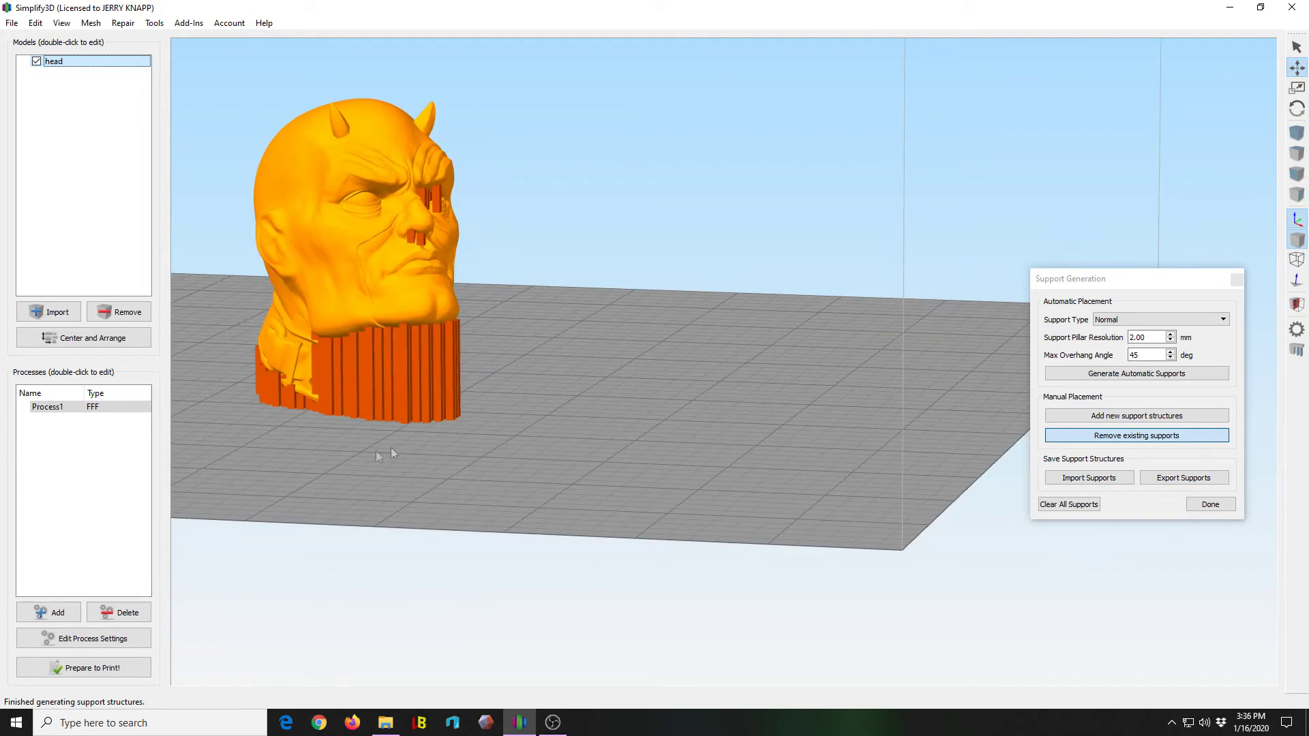
{"action": "right_click_drag", "start_coordinate": [259, 472], "coordinate": [391, 508]}
{"action": "left_click_drag", "start_coordinate": [391, 507], "coordinate": [304, 511]}
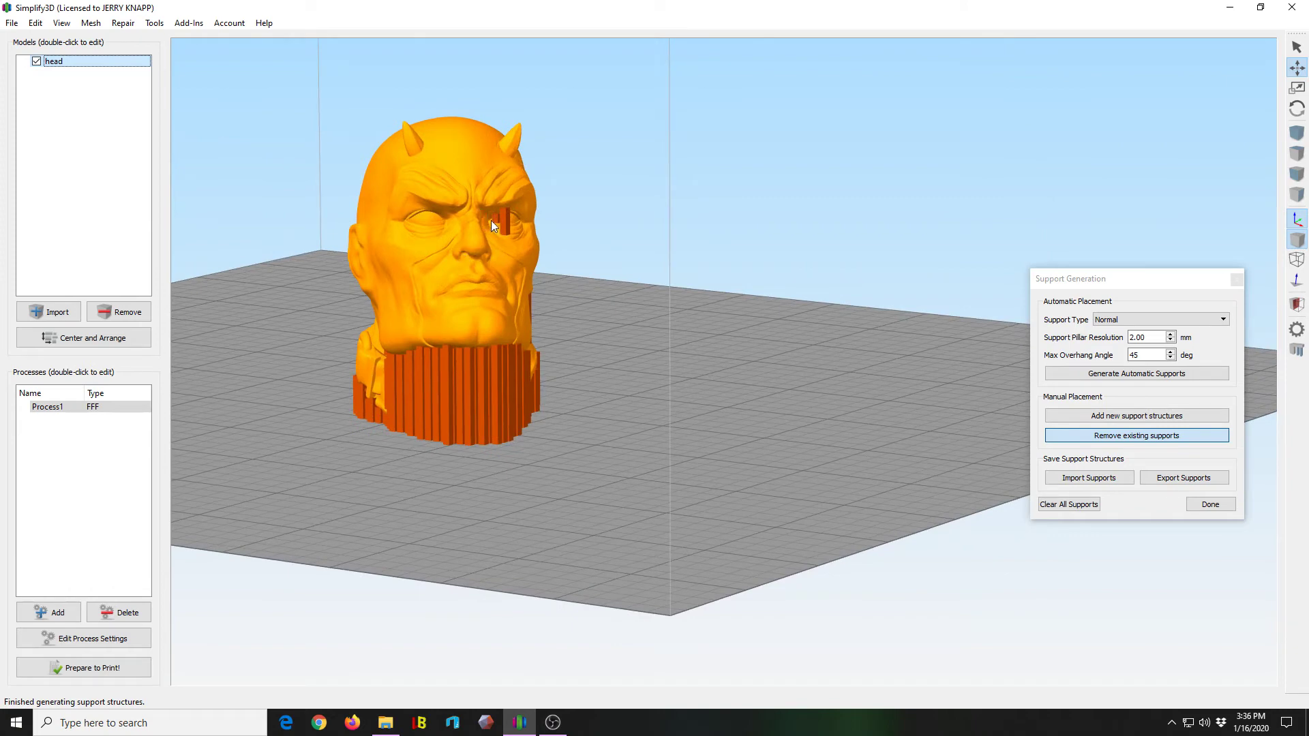
{"action": "left_click", "coordinate": [504, 224]}
Remove the support pillars beneath the head's left ear, along the side of the neck.
{"action": "left_click_drag", "start_coordinate": [239, 359], "coordinate": [447, 295]}
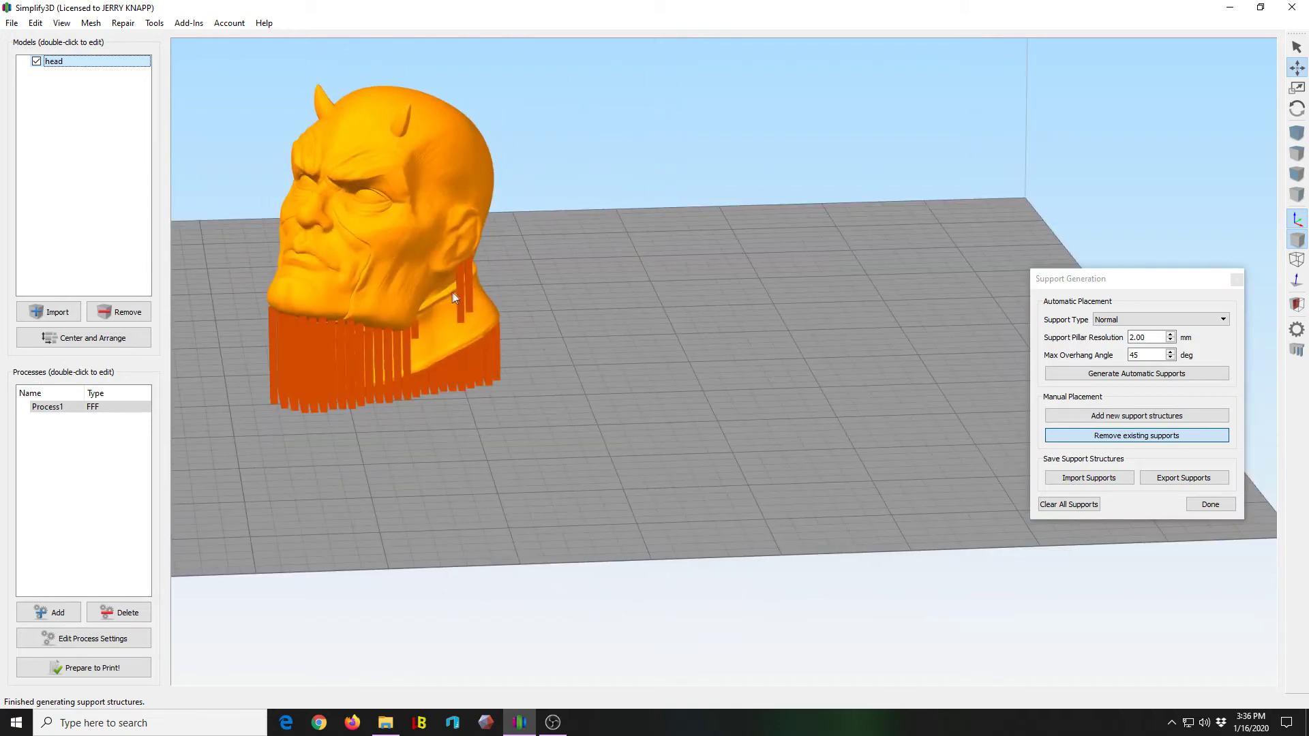
{"action": "left_click", "coordinate": [469, 287]}
{"action": "left_click_drag", "start_coordinate": [283, 475], "coordinate": [251, 476]}
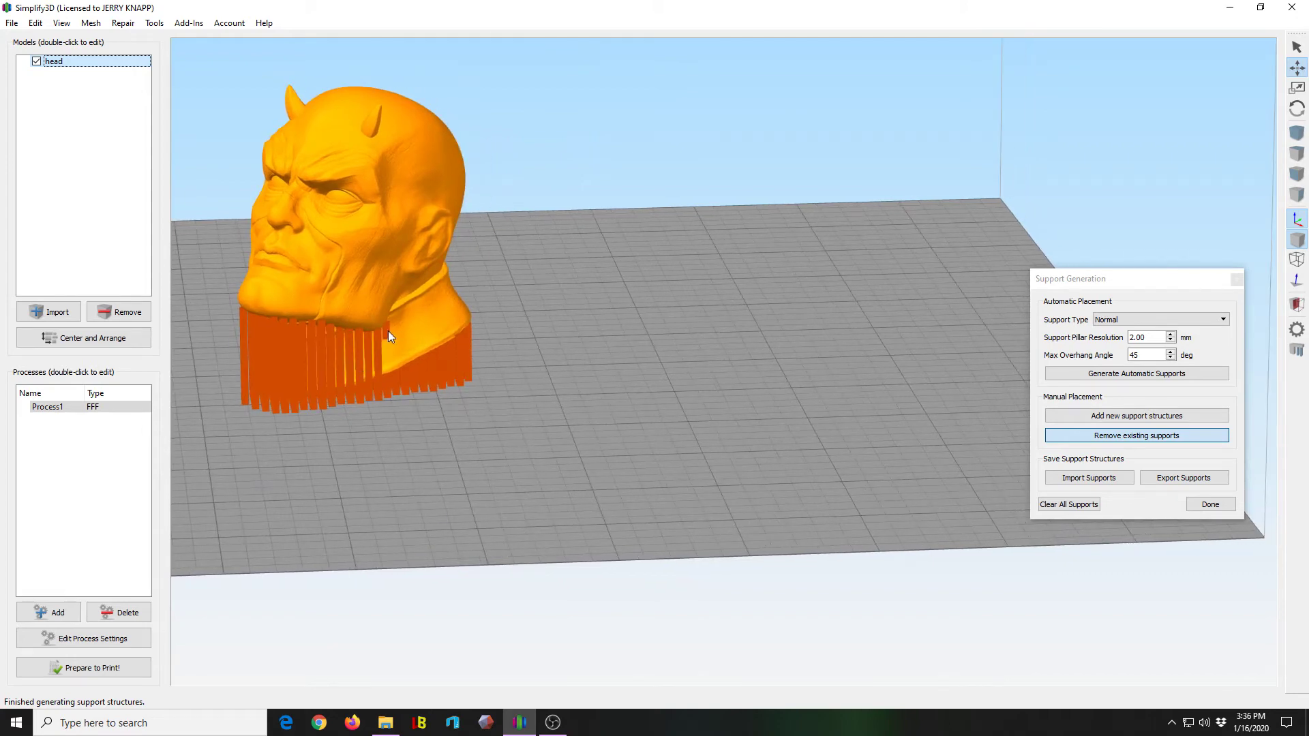
Remove the support pillars under the rear of the left jaw, in front of the collar.
{"action": "left_click_drag", "start_coordinate": [538, 383], "coordinate": [705, 394]}
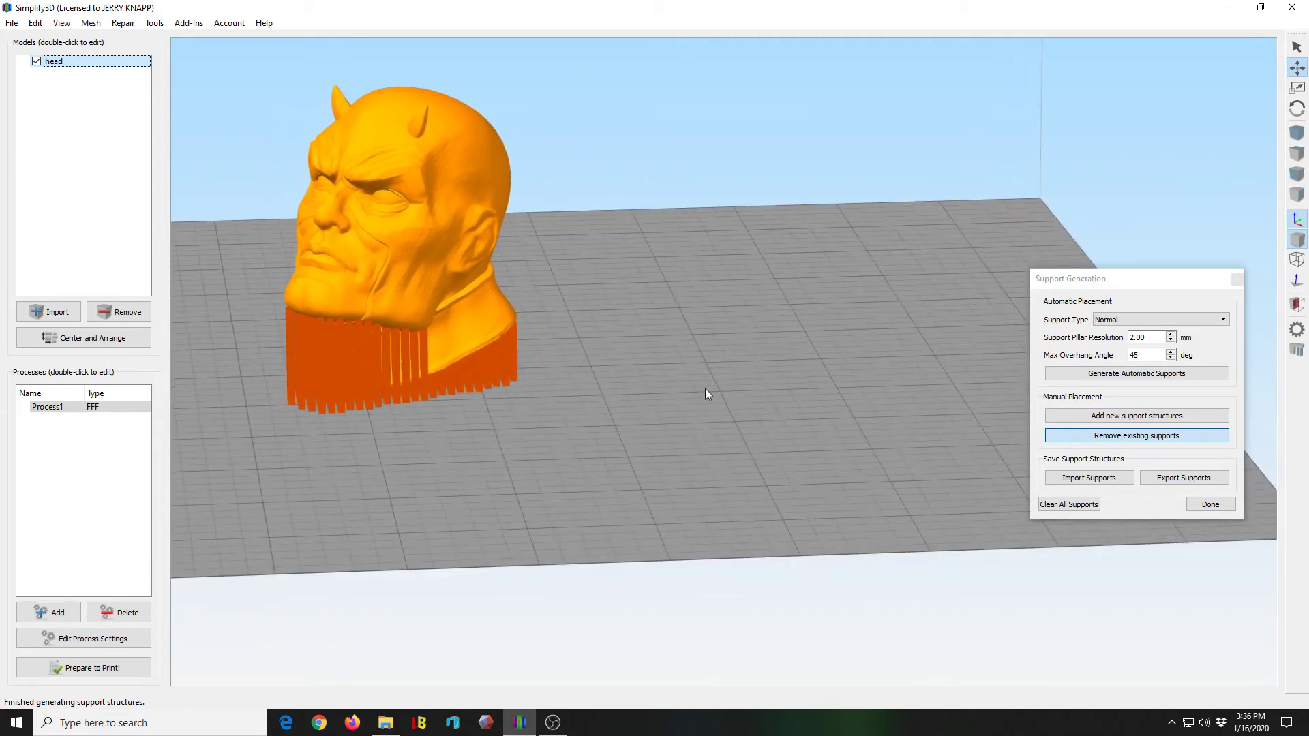
{"action": "left_click", "coordinate": [415, 344]}
{"action": "left_click", "coordinate": [408, 346]}
{"action": "left_click", "coordinate": [398, 347]}
{"action": "left_click_drag", "start_coordinate": [411, 346], "coordinate": [414, 346]}
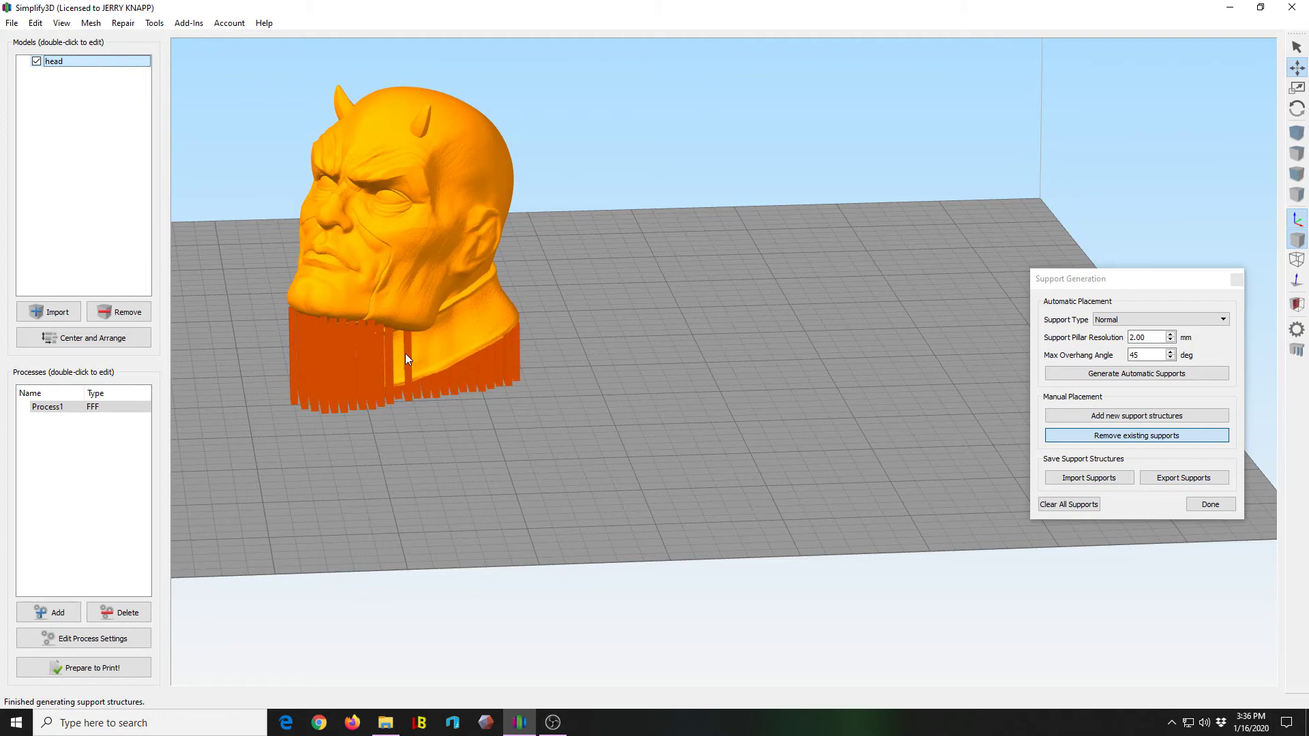
{"action": "left_click", "coordinate": [387, 354]}
{"action": "left_click_drag", "start_coordinate": [327, 337], "coordinate": [383, 341]}
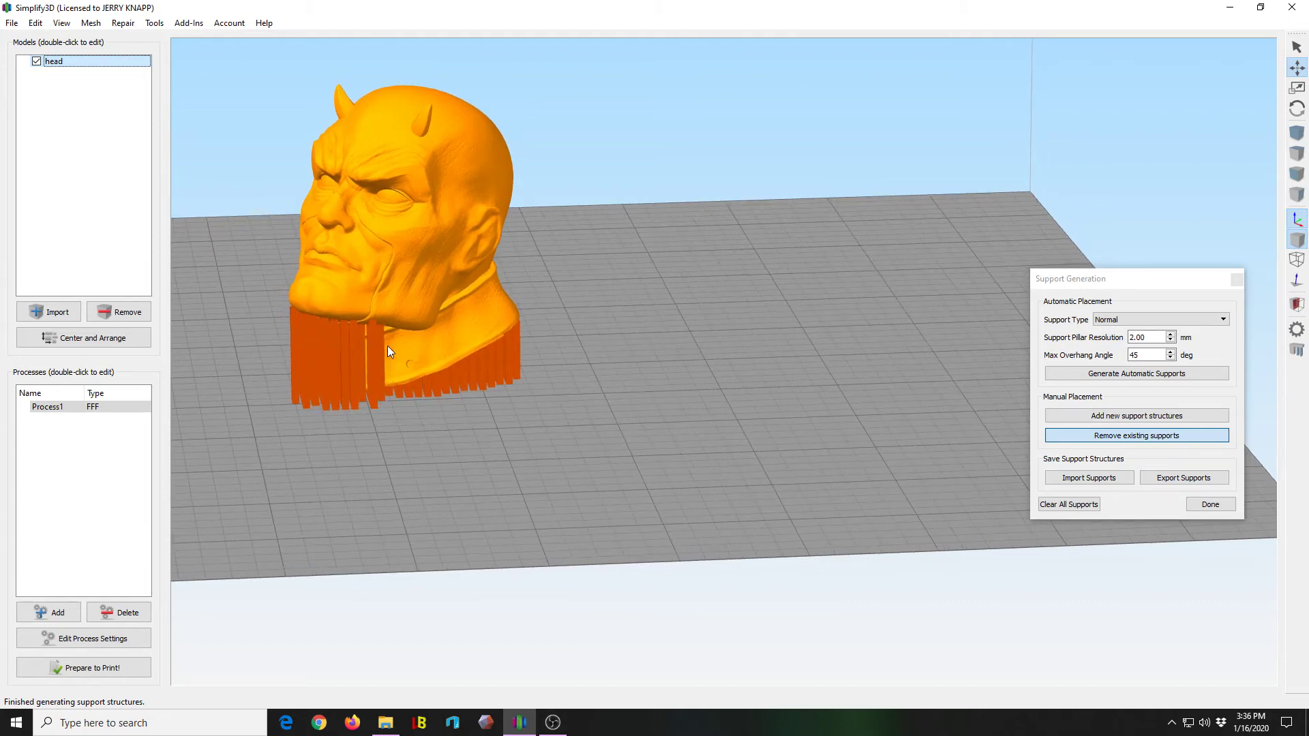
Remove the dense front support pillars beneath the chin, including the outermost ones at its tip.
{"action": "left_click_drag", "start_coordinate": [379, 349], "coordinate": [353, 344]}
{"action": "left_click", "coordinate": [338, 339]}
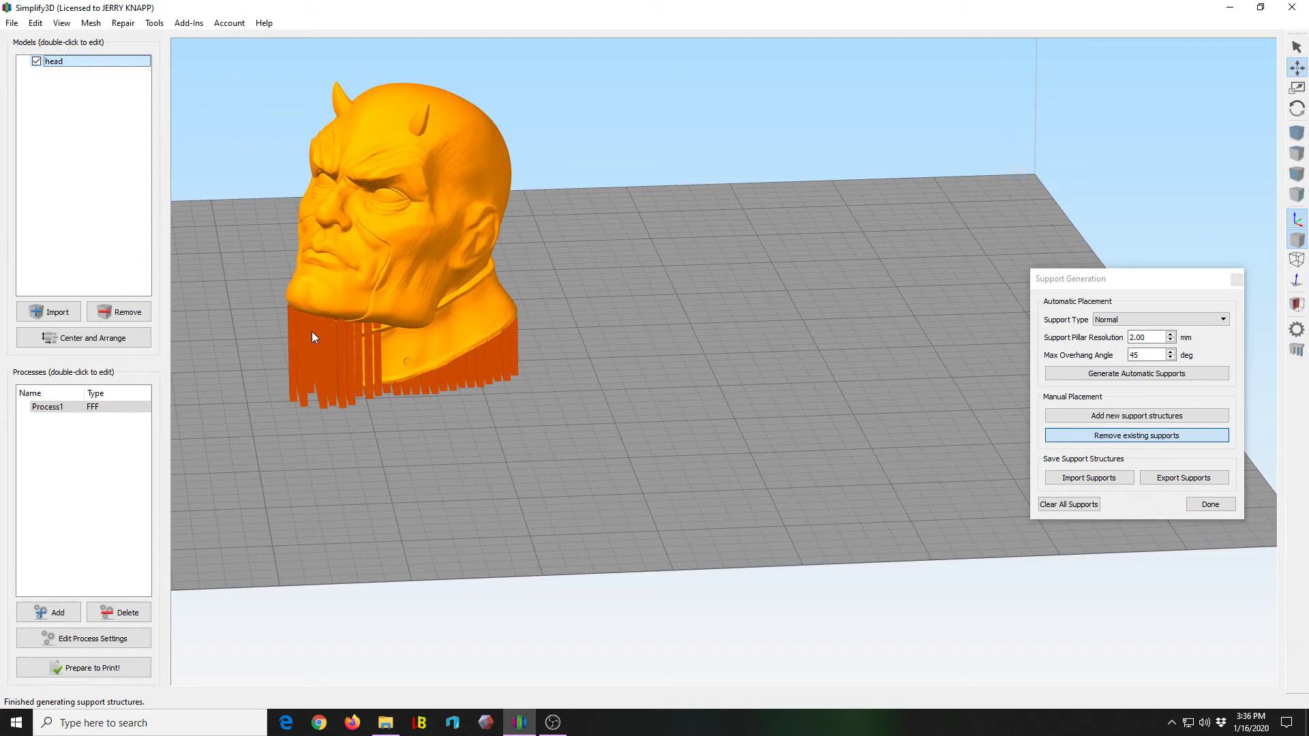
{"action": "left_click", "coordinate": [312, 331]}
{"action": "left_click", "coordinate": [296, 340]}
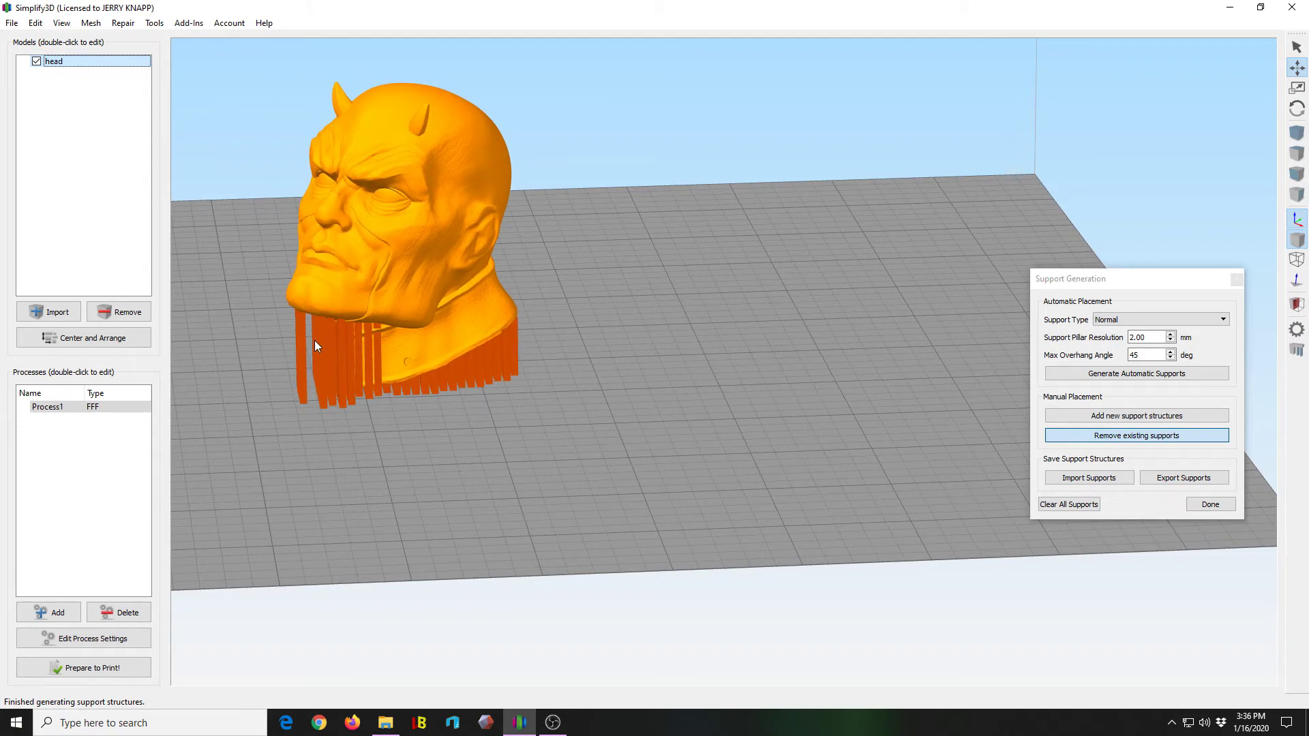
{"action": "left_click", "coordinate": [329, 338]}
{"action": "left_click", "coordinate": [329, 339]}
{"action": "left_click", "coordinate": [321, 323]}
{"action": "left_click", "coordinate": [319, 329]}
{"action": "left_click", "coordinate": [317, 325]}
{"action": "left_click", "coordinate": [300, 322]}
{"action": "left_click", "coordinate": [300, 322]}
{"action": "left_click", "coordinate": [301, 321]}
Remove the leftover support pillars between the underside of the jaw and the front of the collar.
{"action": "left_click", "coordinate": [344, 333]}
{"action": "left_click", "coordinate": [350, 332]}
{"action": "left_click", "coordinate": [355, 330]}
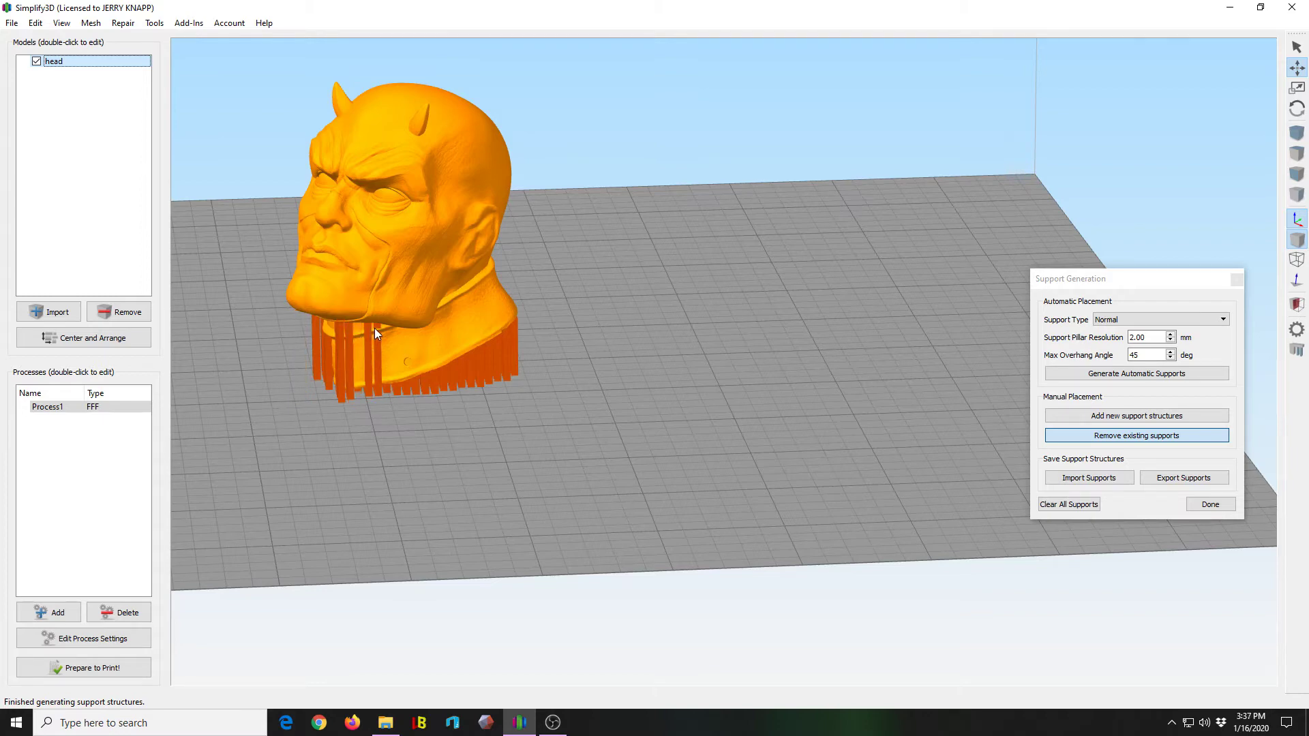
{"action": "left_click", "coordinate": [366, 329]}
{"action": "left_click", "coordinate": [339, 338]}
{"action": "left_click", "coordinate": [347, 338]}
{"action": "left_click_drag", "start_coordinate": [391, 367], "coordinate": [380, 367]}
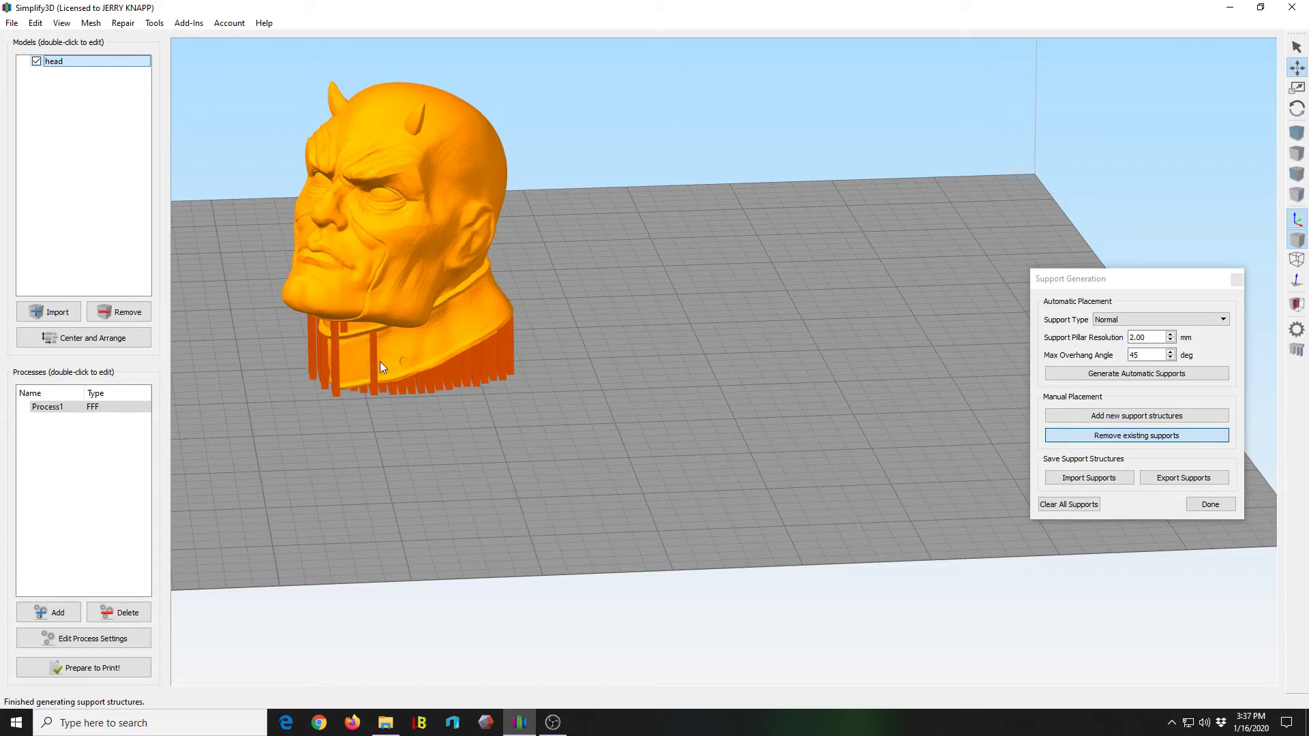
{"action": "left_click", "coordinate": [332, 331]}
{"action": "left_click", "coordinate": [313, 325]}
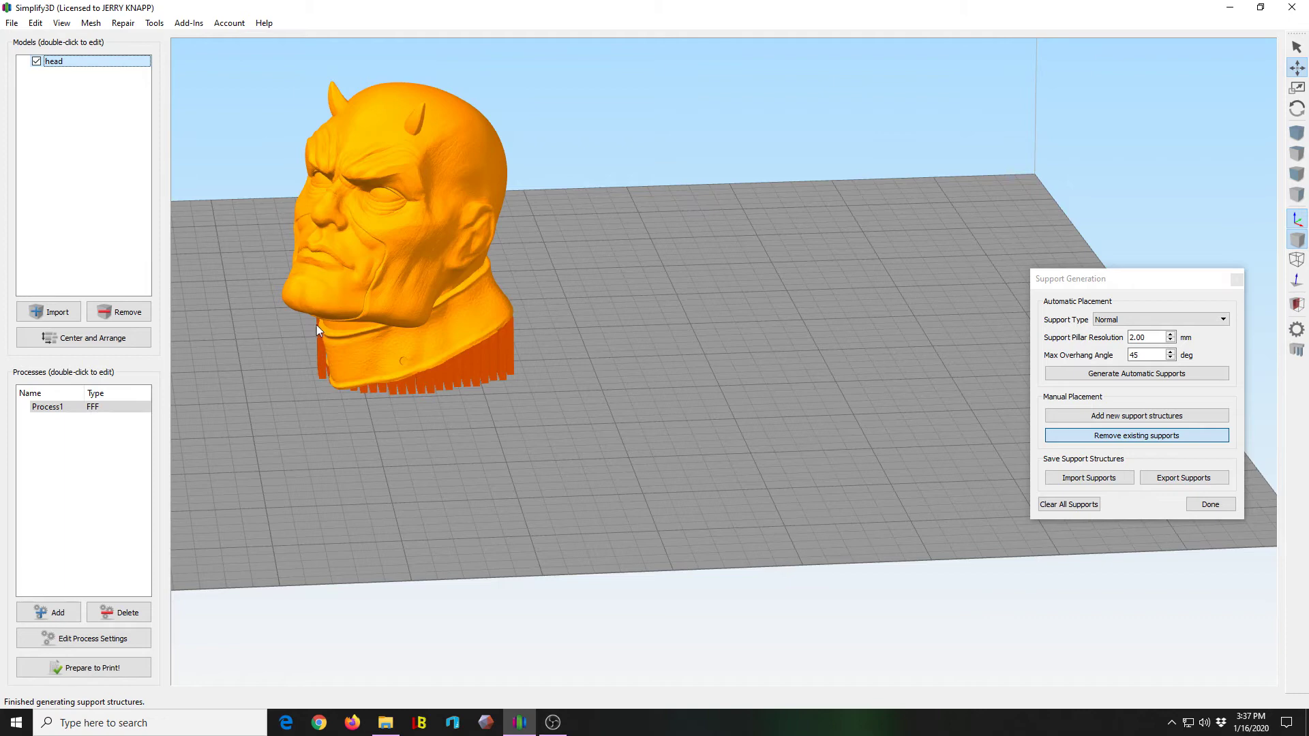
Remove the last pillars under the right jaw, keep the supports beneath the collar, and finish editing supports.
{"action": "left_click_drag", "start_coordinate": [323, 342], "coordinate": [798, 418]}
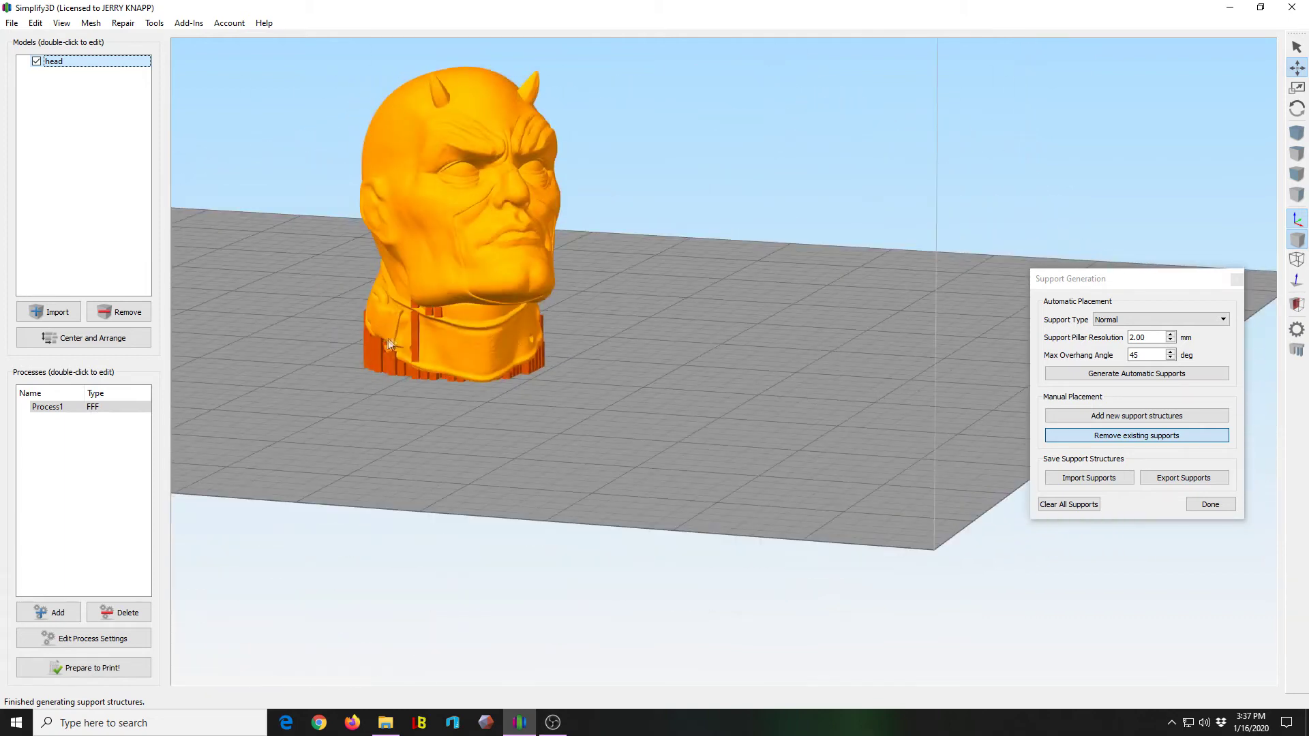
{"action": "left_click", "coordinate": [433, 313]}
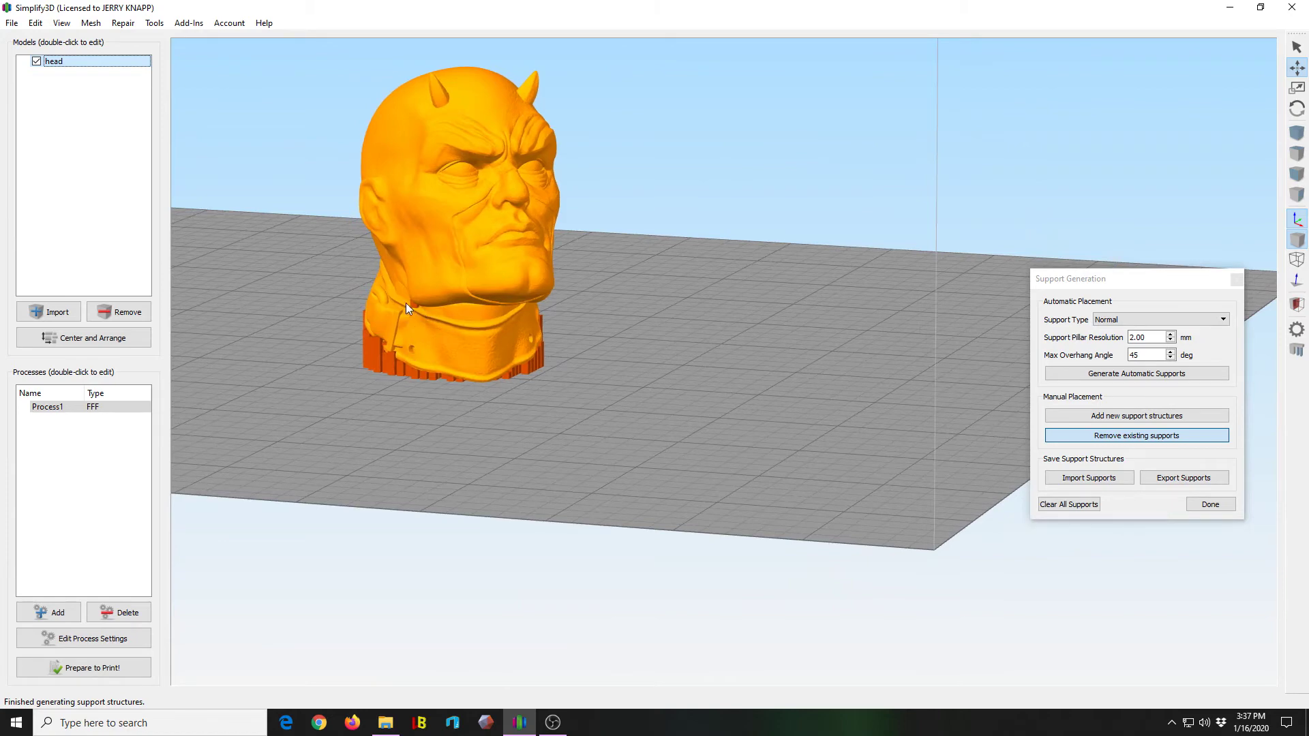
{"action": "left_click_drag", "start_coordinate": [645, 408], "coordinate": [807, 423]}
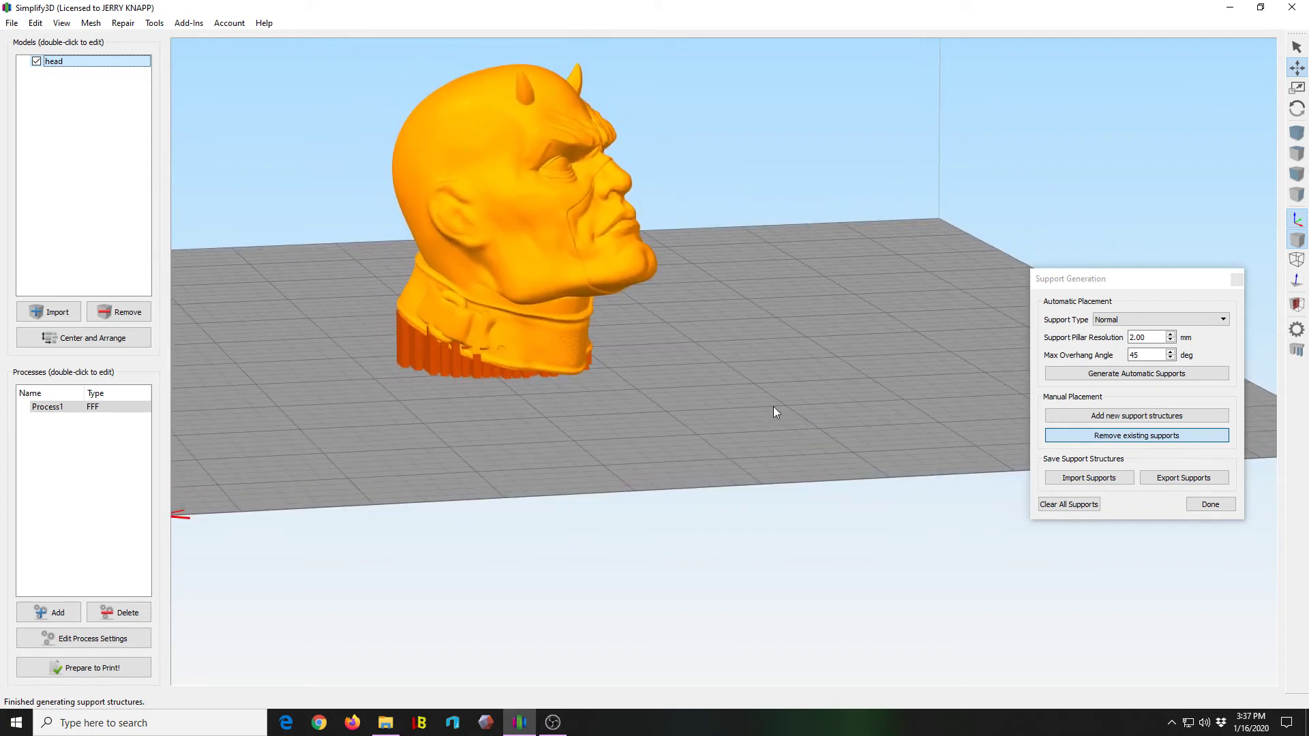
{"action": "left_click", "coordinate": [1210, 504]}
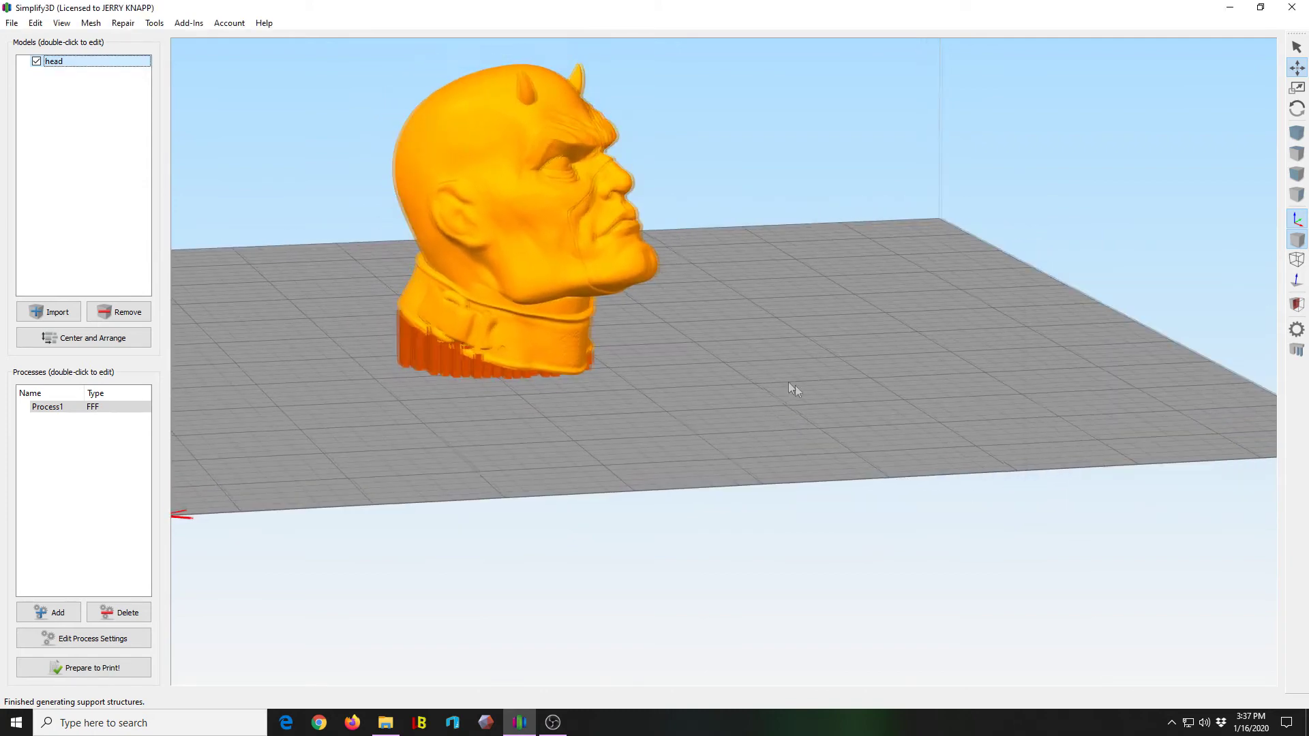
Center and arrange the supported head model on the build plate.
{"action": "right_click_drag", "start_coordinate": [791, 387], "coordinate": [848, 485]}
{"action": "left_click_drag", "start_coordinate": [392, 504], "coordinate": [6, 356]}
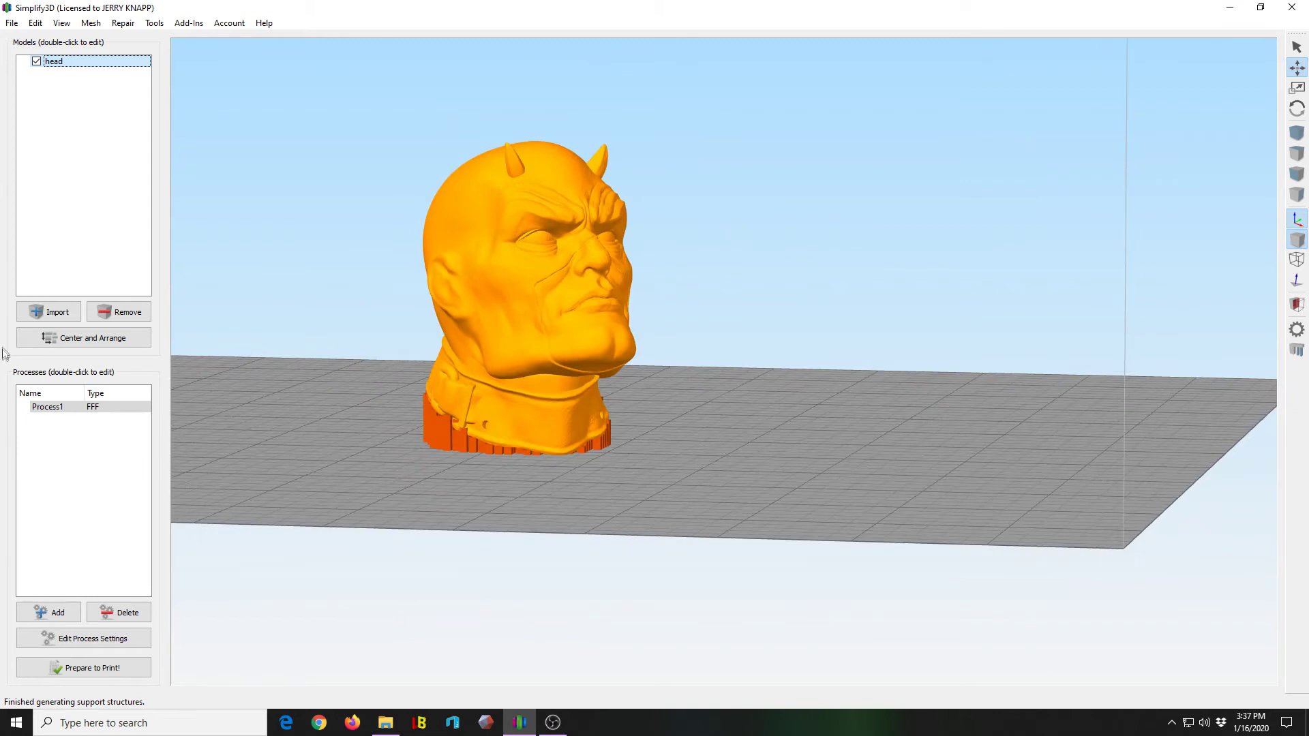
{"action": "left_click", "coordinate": [60, 337]}
{"action": "right_click_drag", "start_coordinate": [208, 342], "coordinate": [350, 375]}
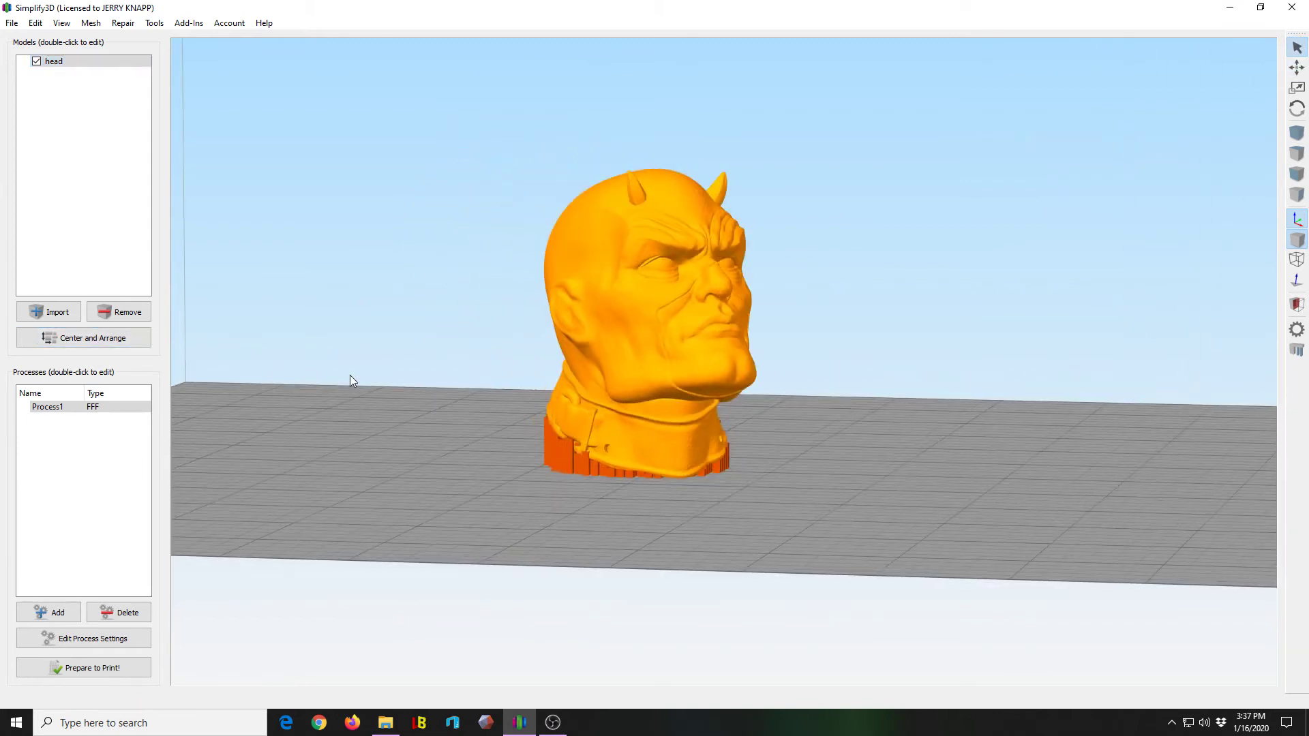
{"action": "left_click_drag", "start_coordinate": [350, 375], "coordinate": [357, 411]}
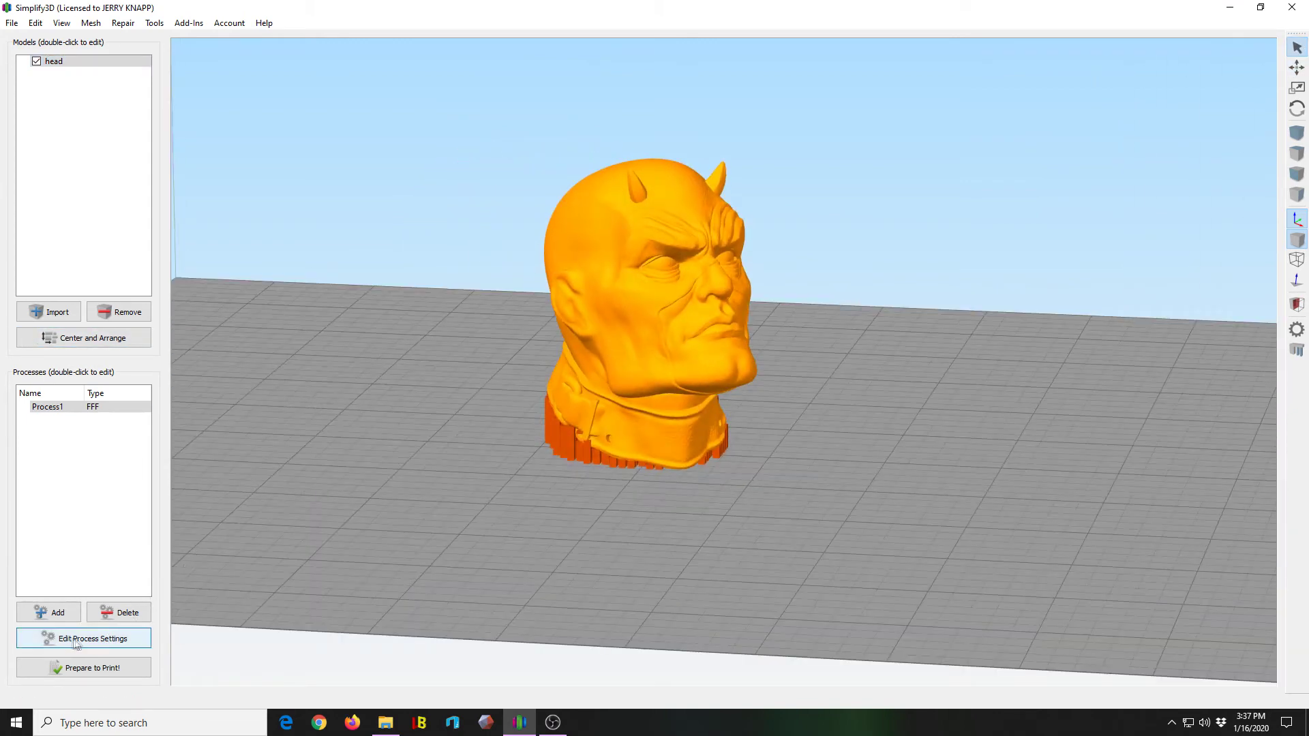
Edit Process1 to turn off the skirt/brim and include a raft, and apply the settings.
{"action": "left_click", "coordinate": [129, 638]}
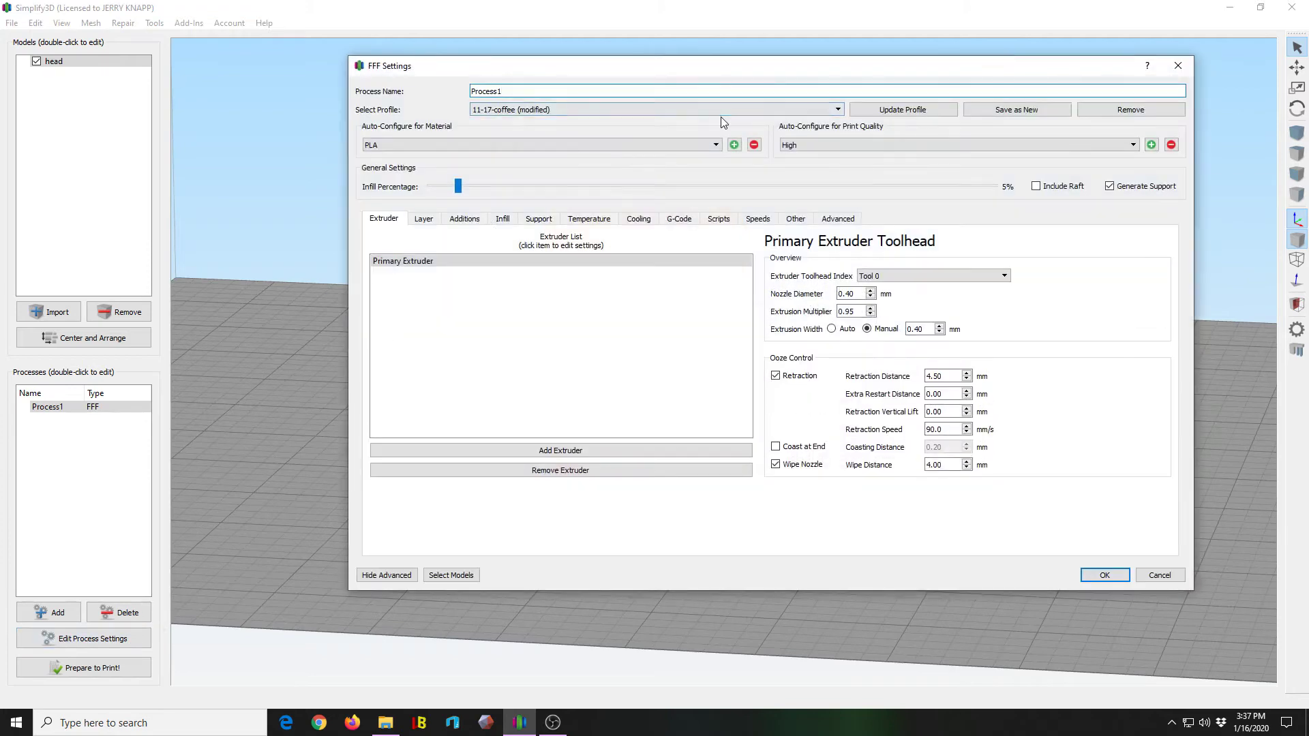
{"action": "left_click", "coordinate": [426, 220]}
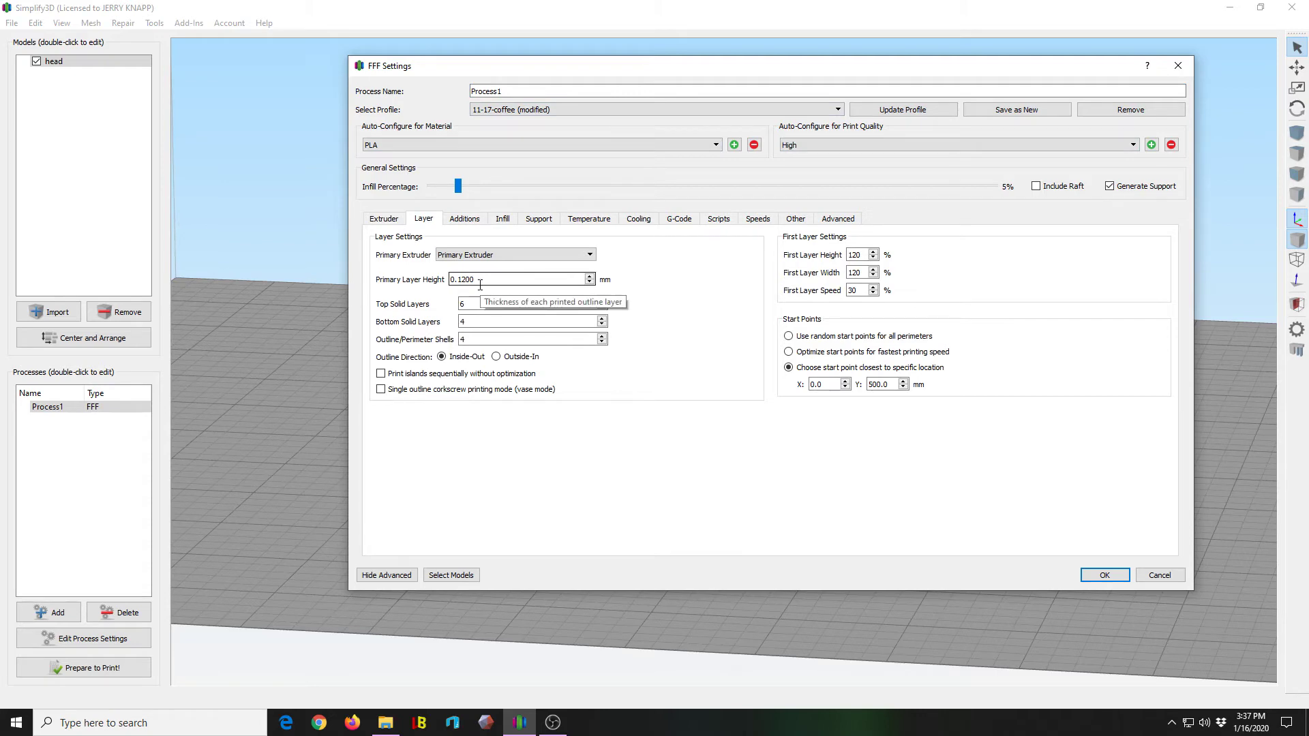
{"action": "left_click", "coordinate": [461, 304]}
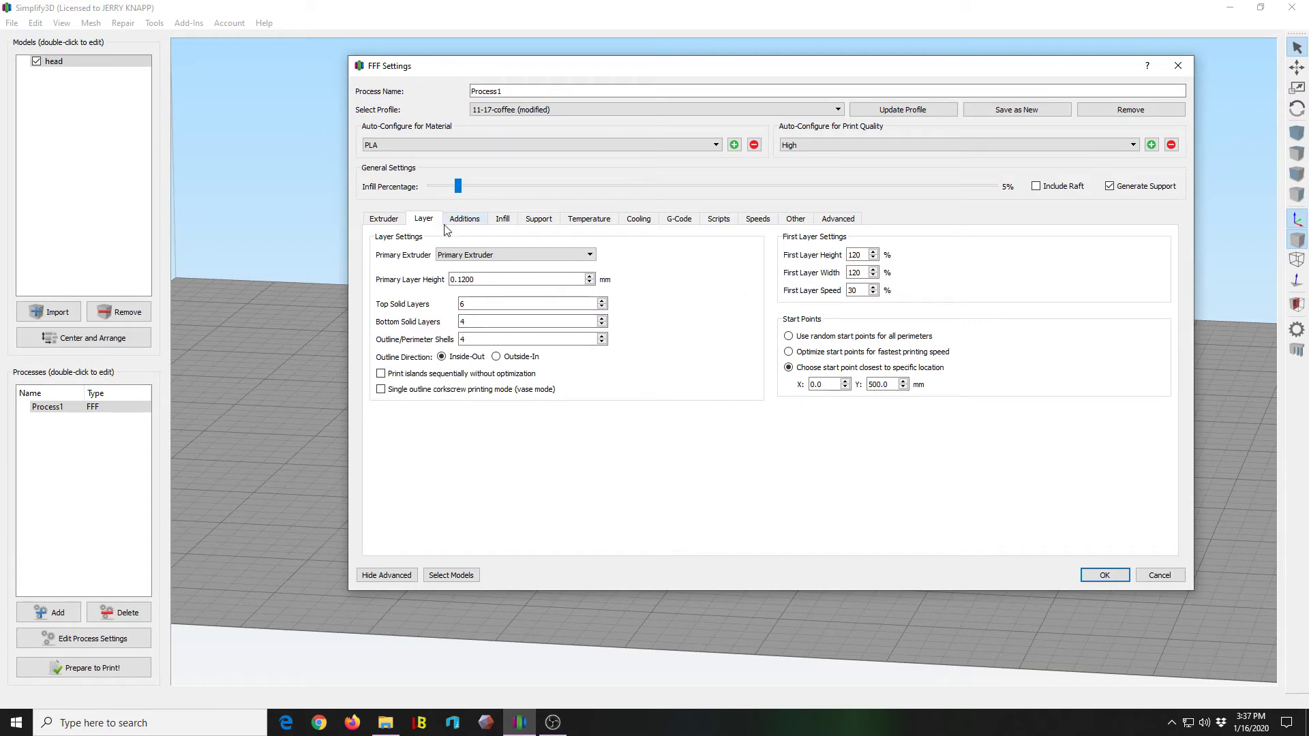
{"action": "left_click", "coordinate": [390, 223]}
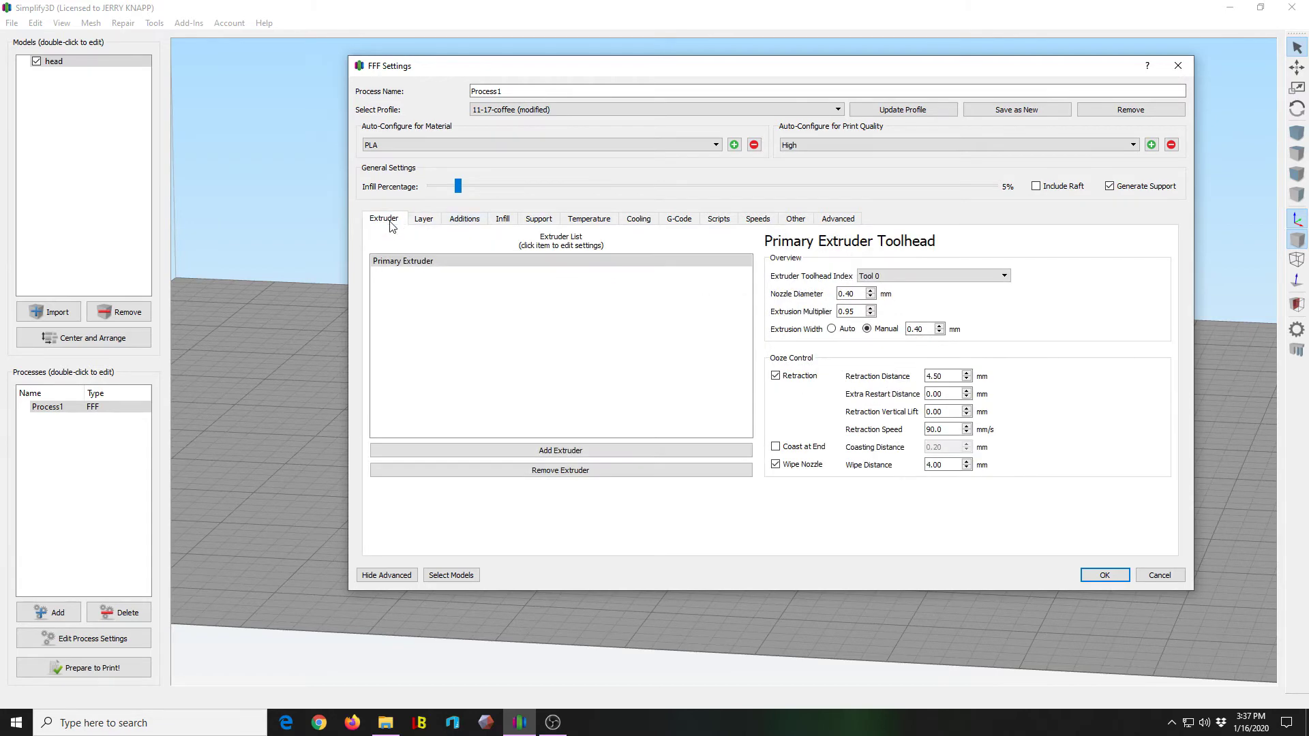
{"action": "left_click", "coordinate": [460, 222]}
{"action": "left_click", "coordinate": [502, 223]}
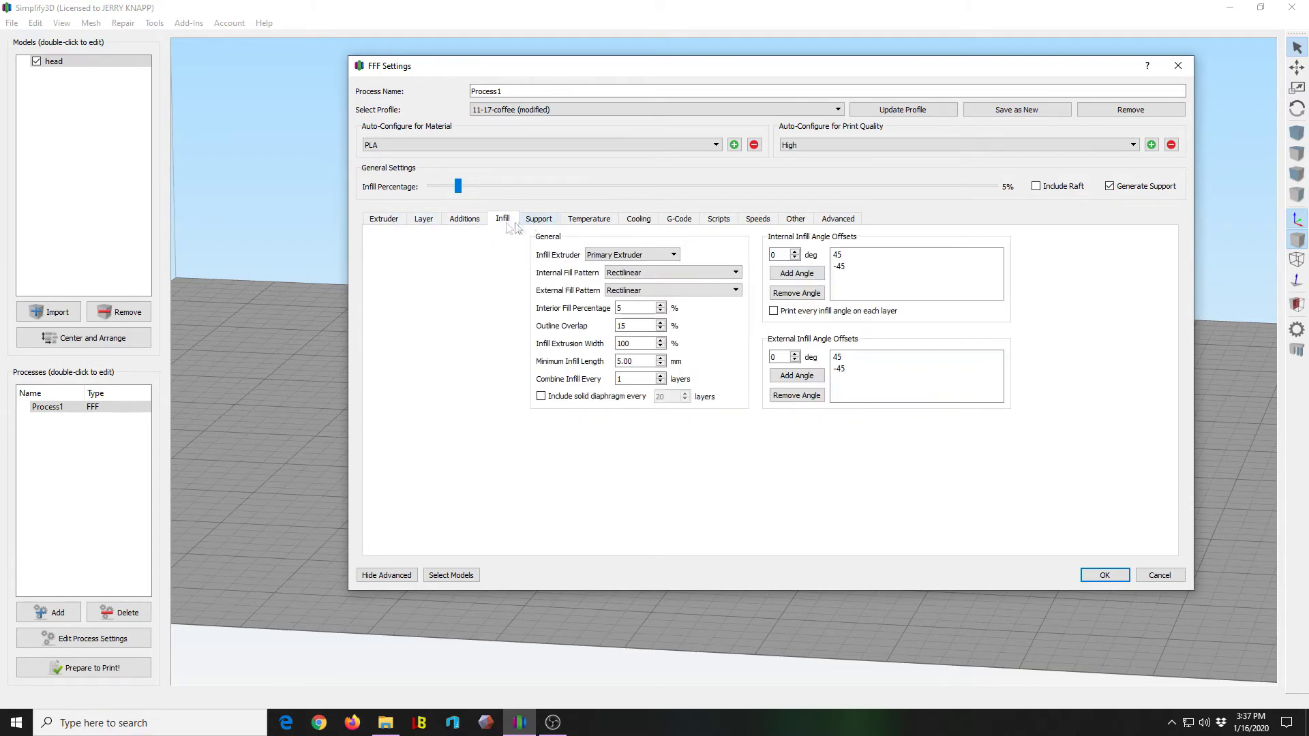
{"action": "left_click", "coordinate": [477, 221]}
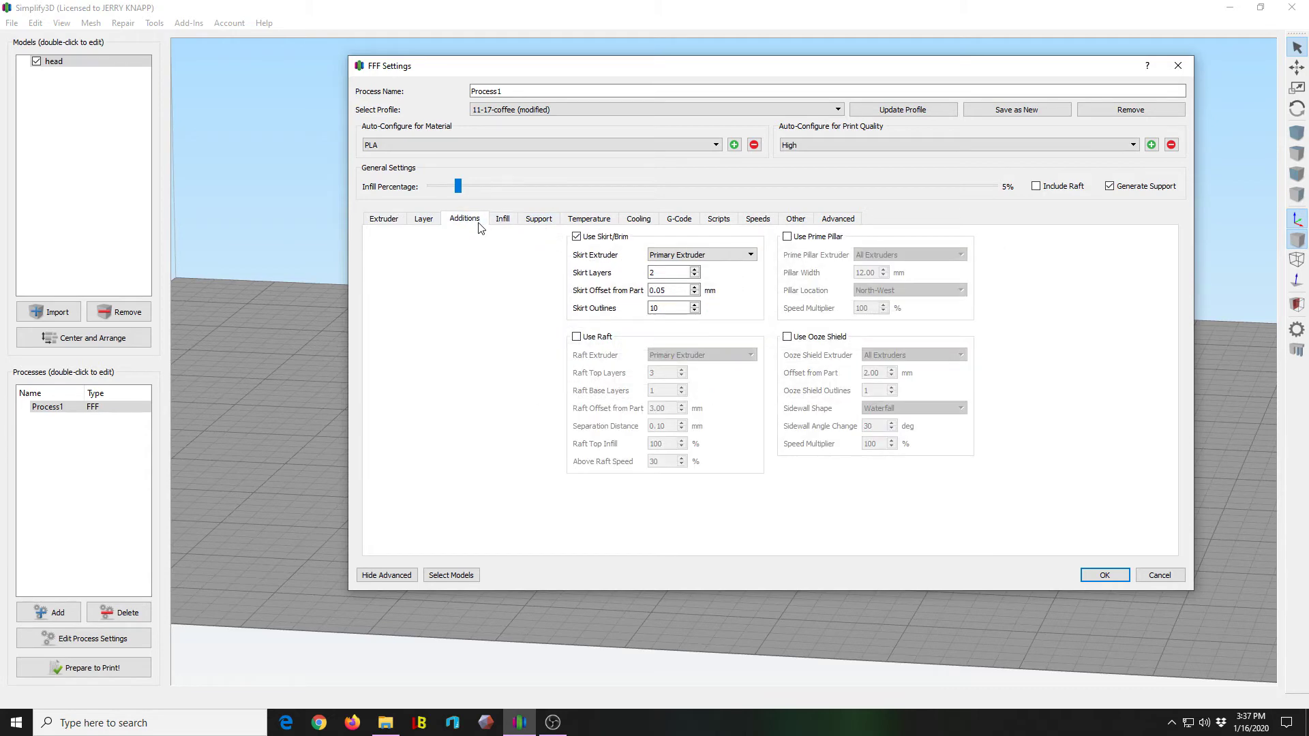
{"action": "left_click", "coordinate": [577, 238]}
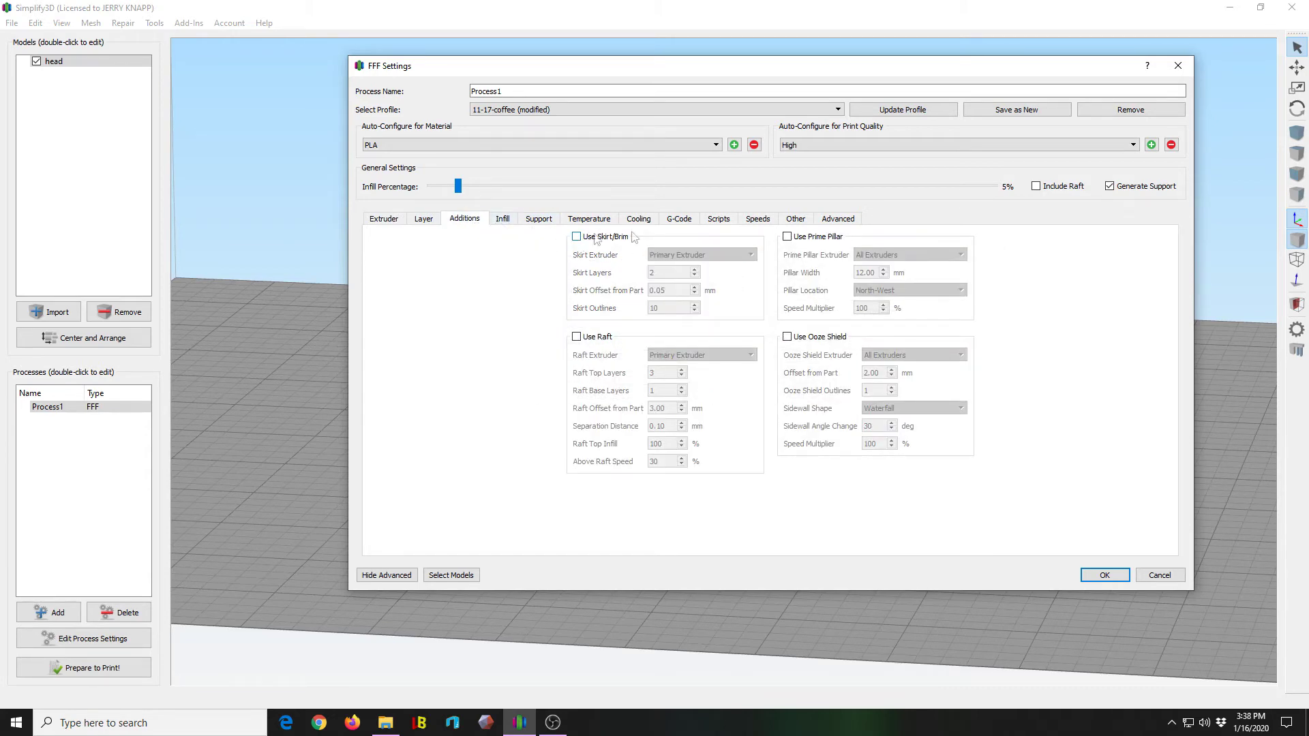
{"action": "left_click", "coordinate": [1035, 187]}
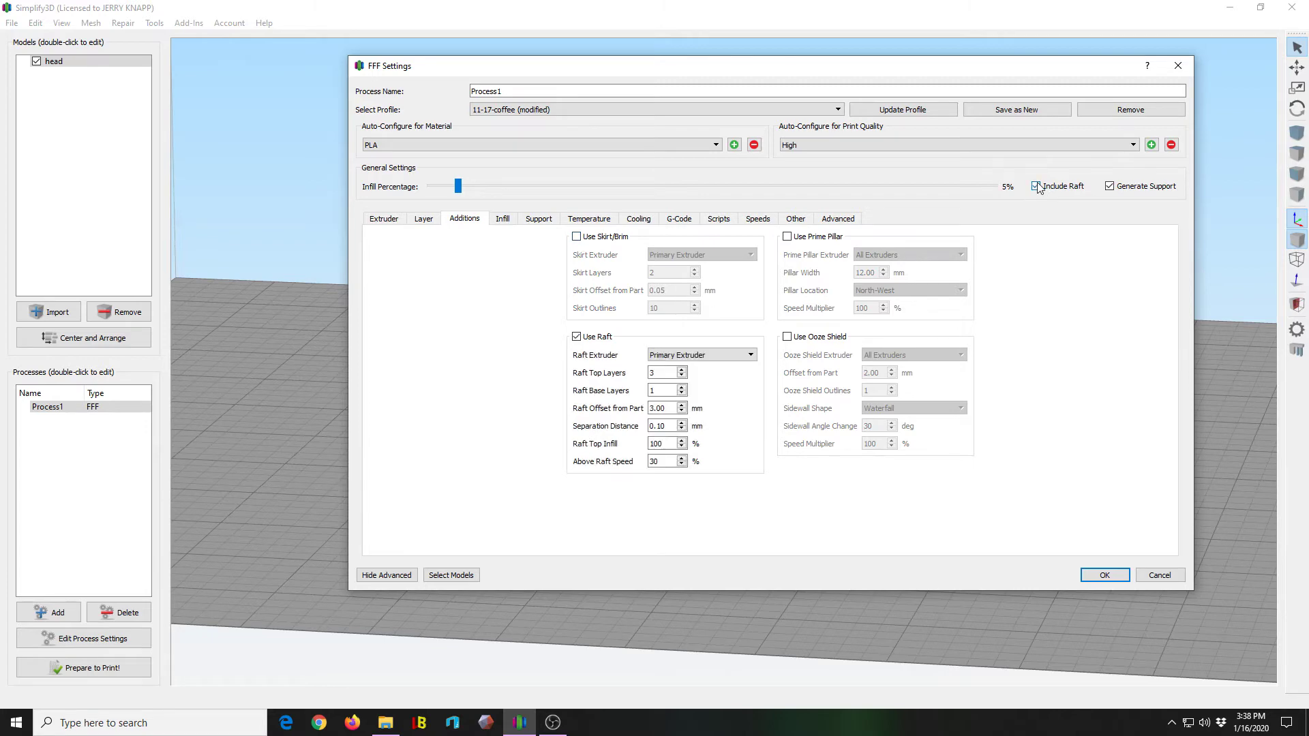
{"action": "left_click", "coordinate": [392, 224]}
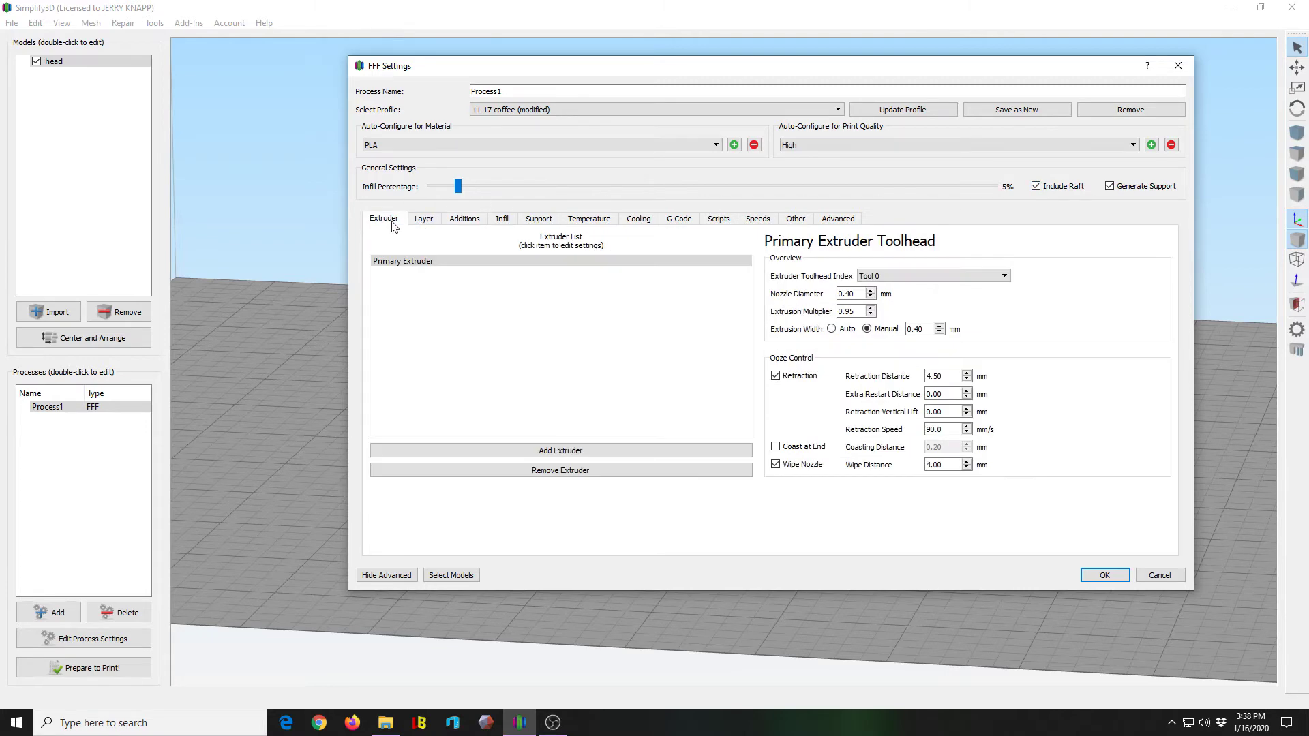
{"action": "left_click", "coordinate": [1102, 576]}
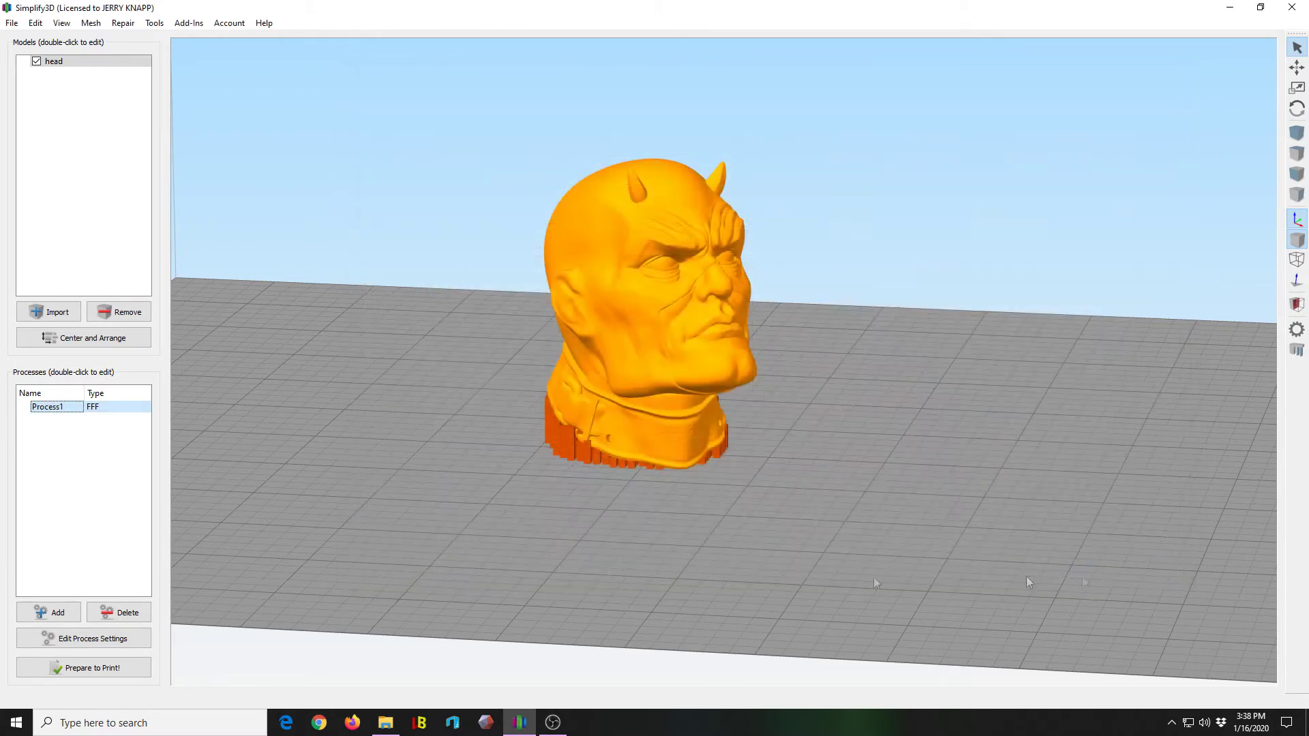
Review the print settings of Process1 once more and accept them.
{"action": "scroll", "coordinate": [755, 549], "scroll_direction": "down", "scroll_amount": 3}
{"action": "left_click_drag", "start_coordinate": [474, 471], "coordinate": [550, 591]}
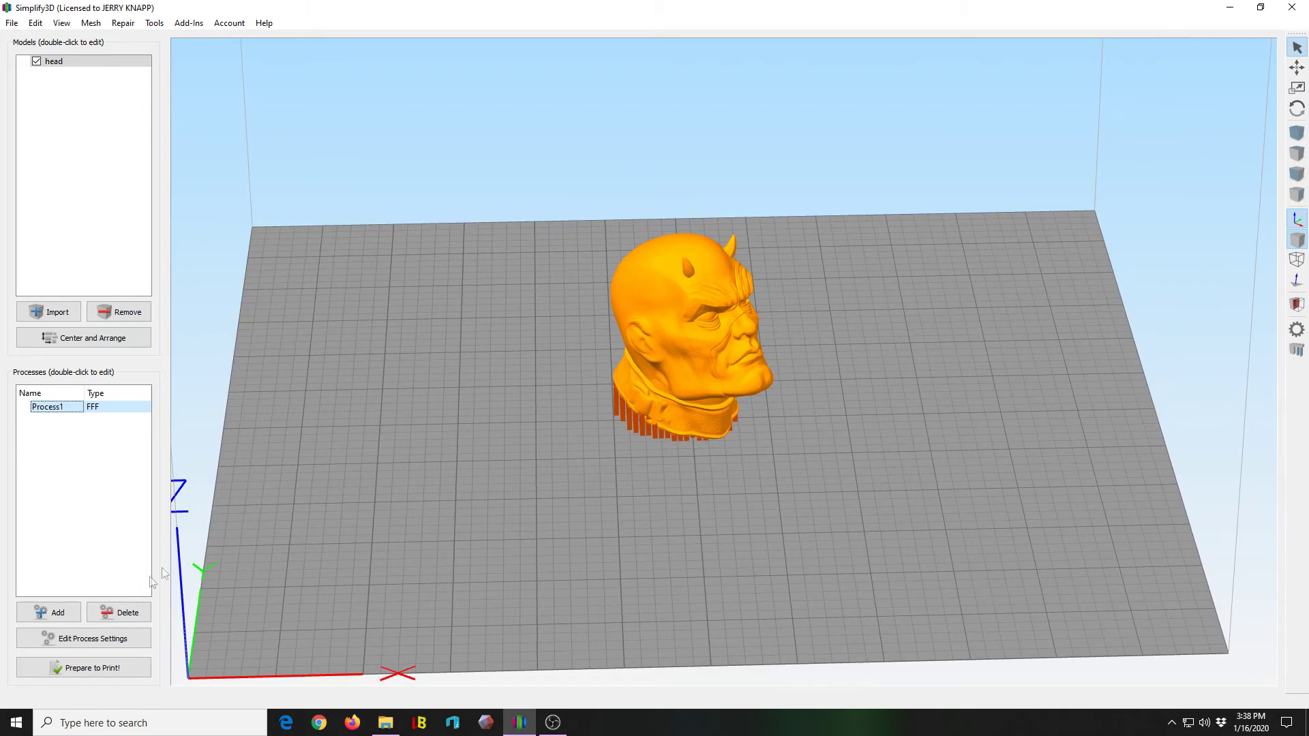
{"action": "left_click", "coordinate": [95, 638]}
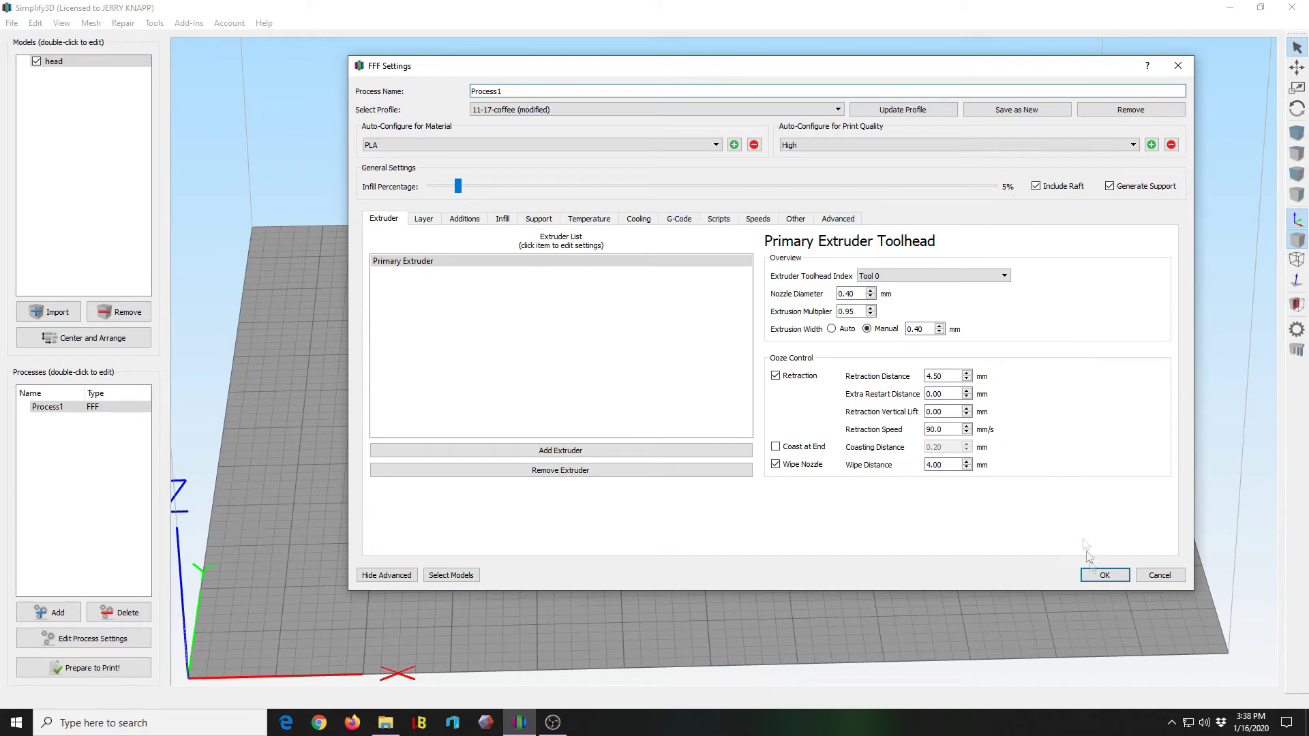
{"action": "left_click", "coordinate": [1104, 575]}
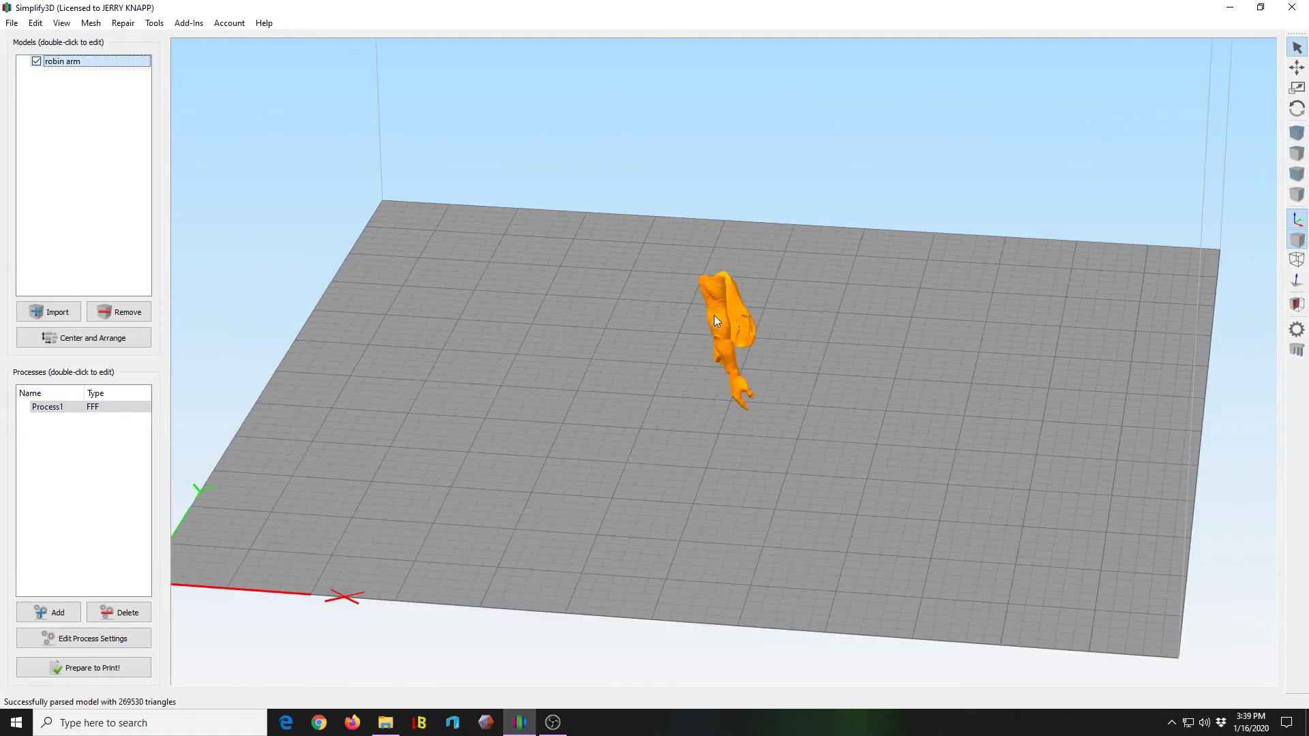
Scale the robin arm model uniformly to 200% and finish editing the model.
{"action": "double_click", "coordinate": [713, 314]}
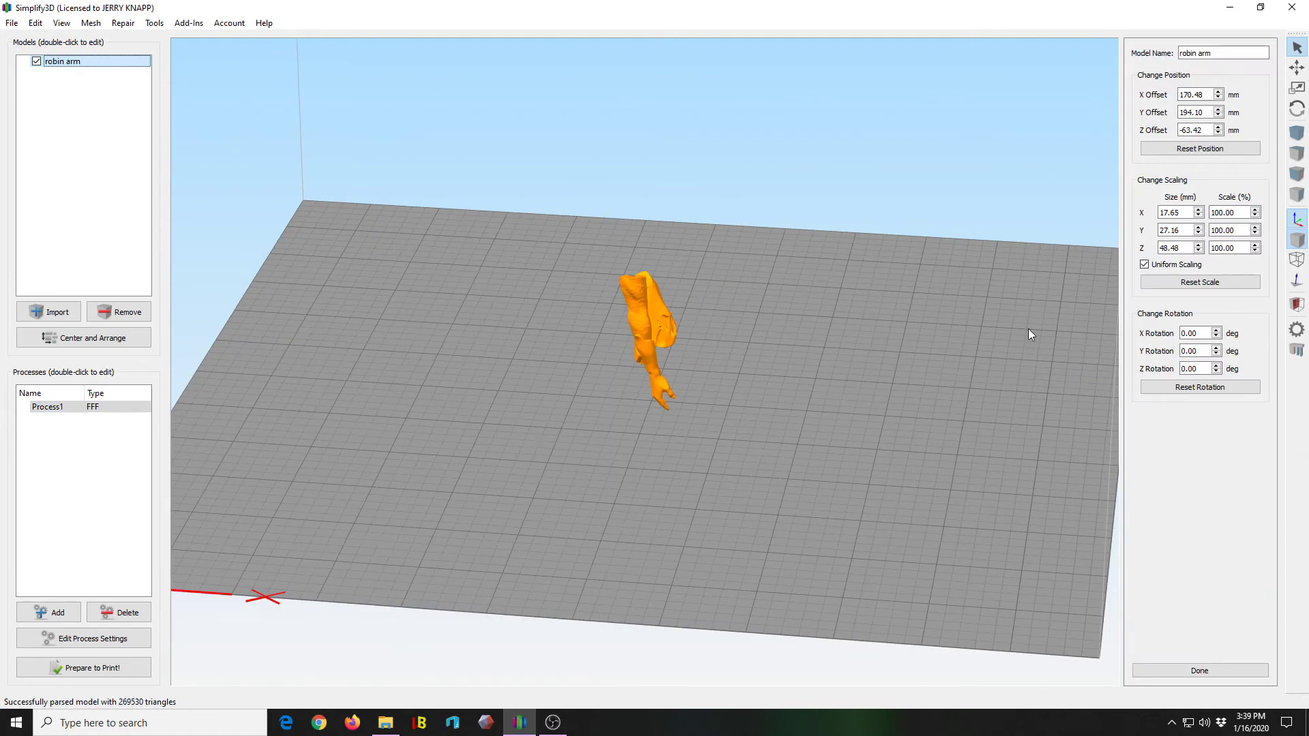
{"action": "left_click", "coordinate": [1212, 212]}
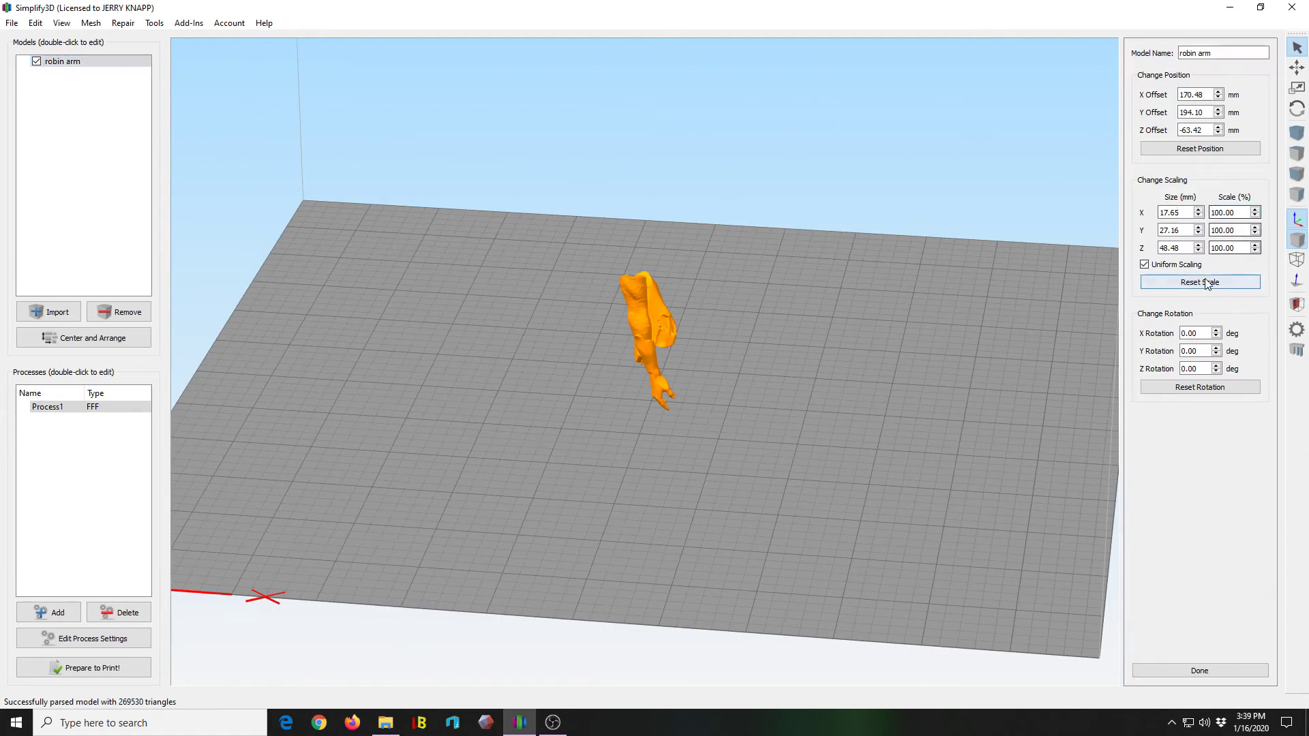
{"action": "key", "text": "Delete"}
{"action": "type", "text": "2"}
{"action": "key", "text": "Return"}
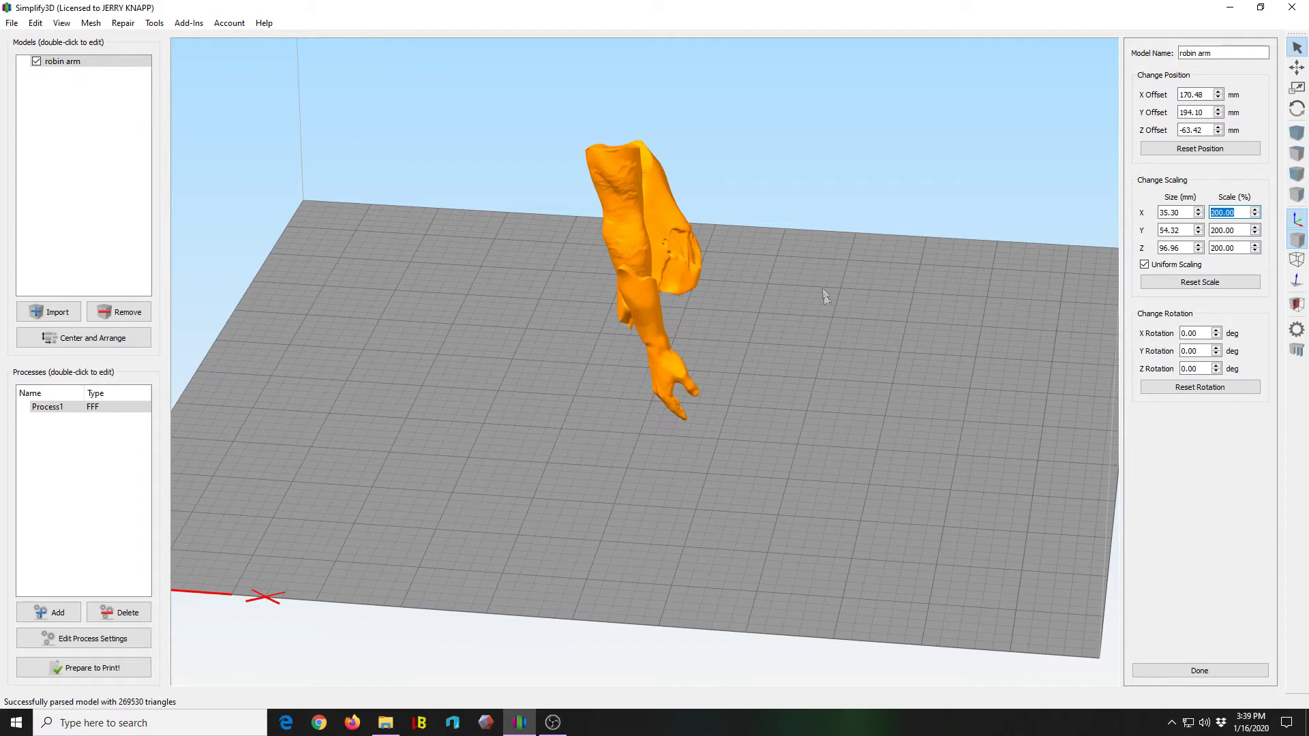
{"action": "left_click_drag", "start_coordinate": [823, 370], "coordinate": [903, 357]}
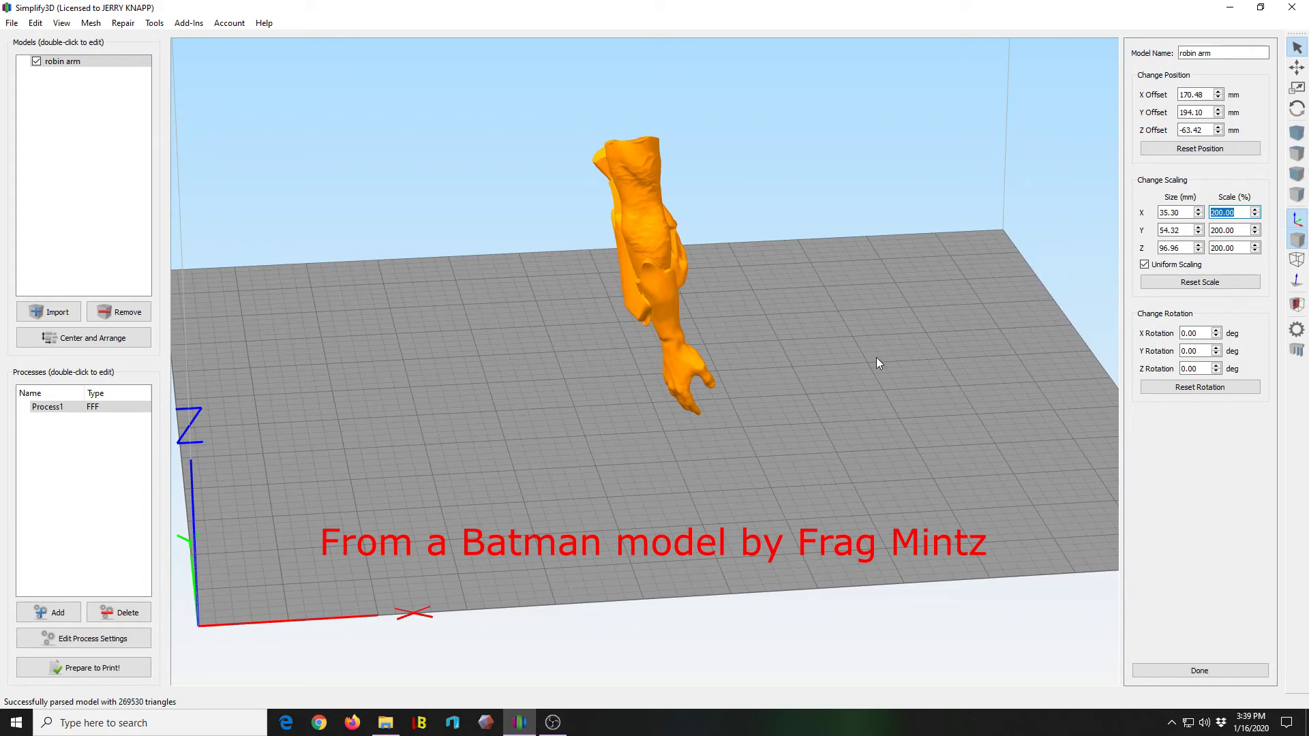
{"action": "left_click_drag", "start_coordinate": [848, 379], "coordinate": [1017, 488]}
{"action": "left_click", "coordinate": [1159, 675]}
Drop the robin arm to the table and place its cut upper-arm surface on the bed.
{"action": "left_click_drag", "start_coordinate": [570, 331], "coordinate": [581, 387]}
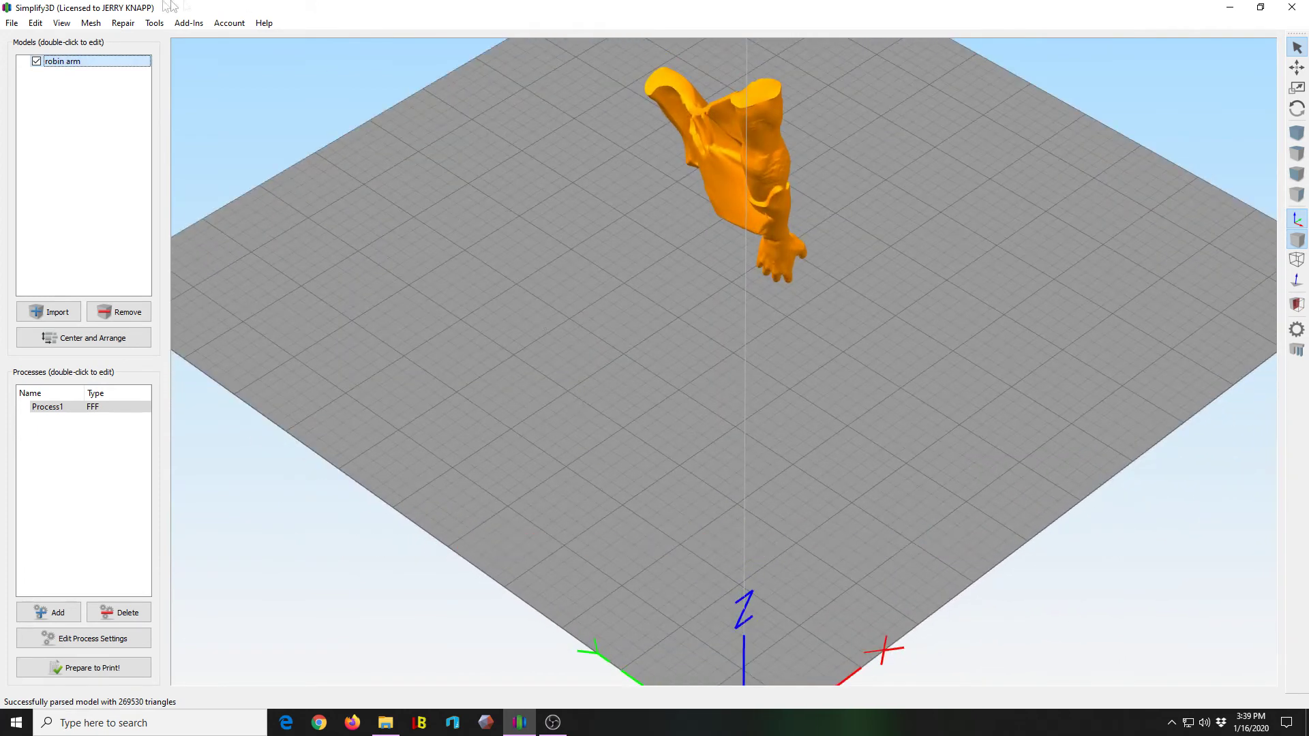
{"action": "left_click", "coordinate": [35, 23]}
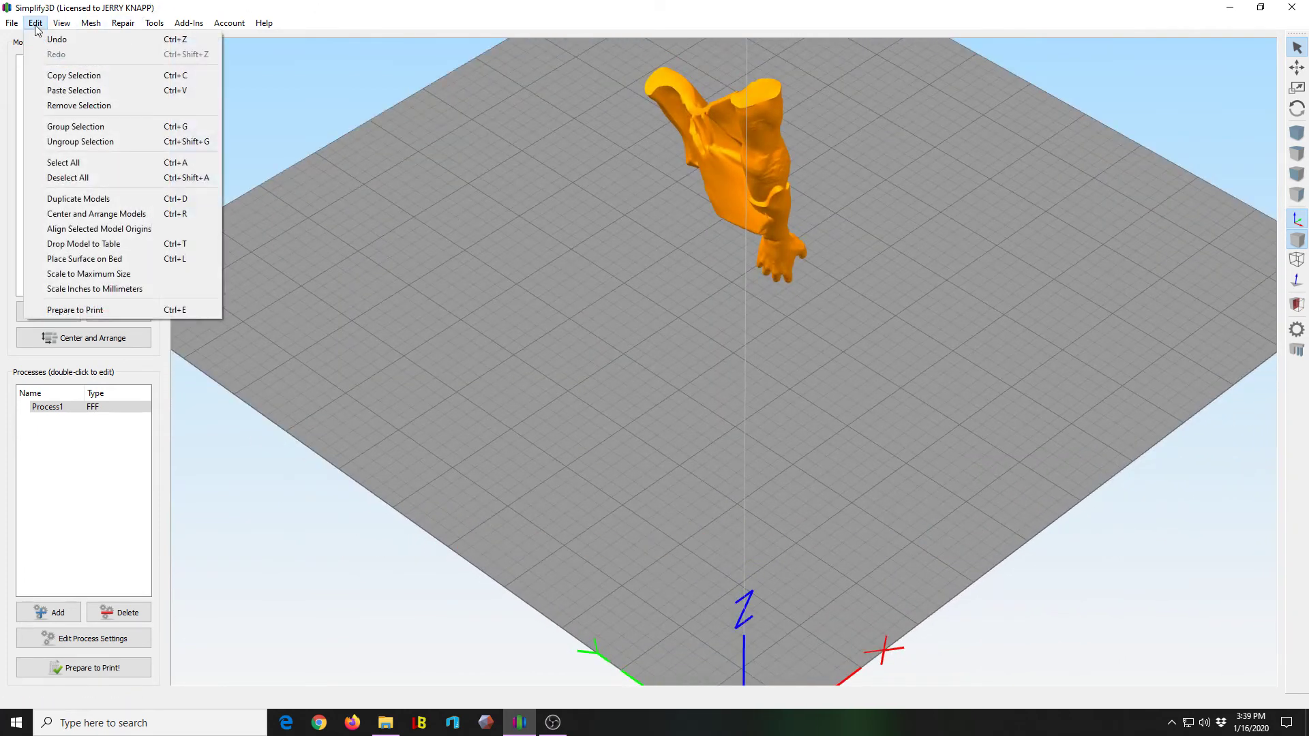
{"action": "left_click", "coordinate": [85, 246]}
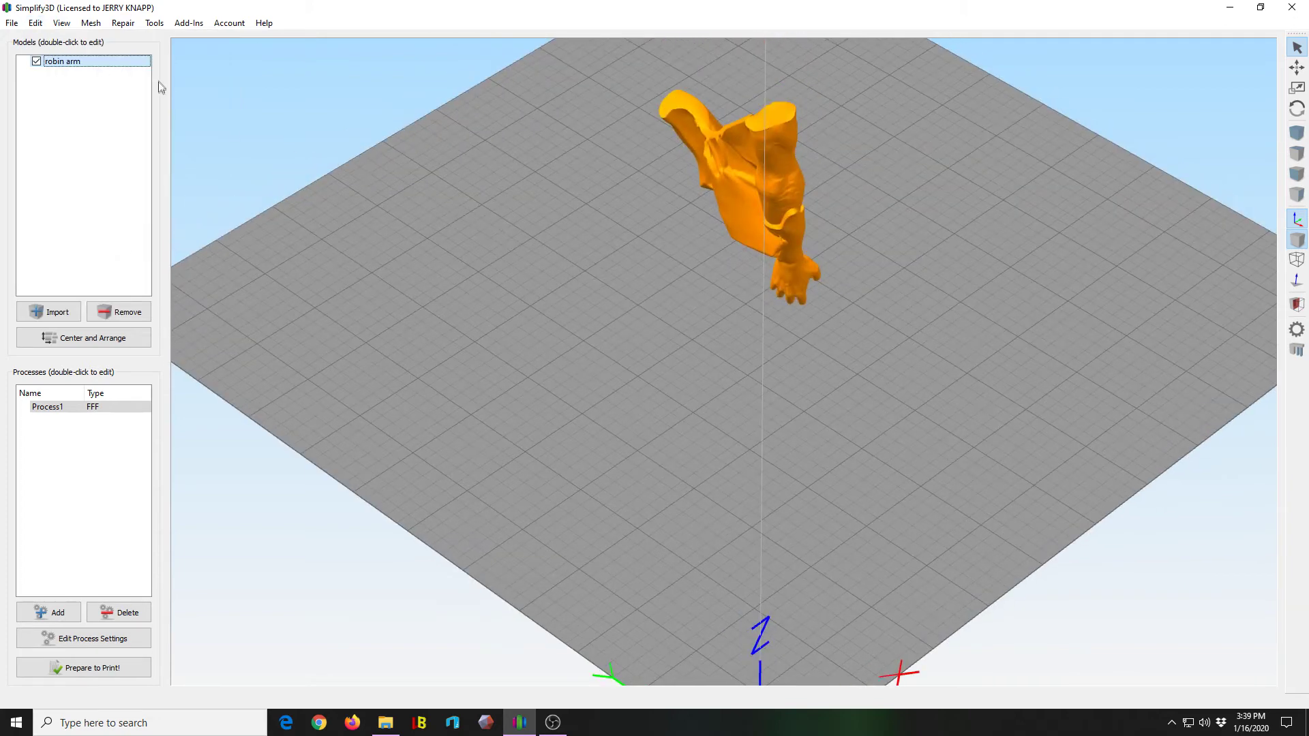
{"action": "left_click", "coordinate": [34, 23]}
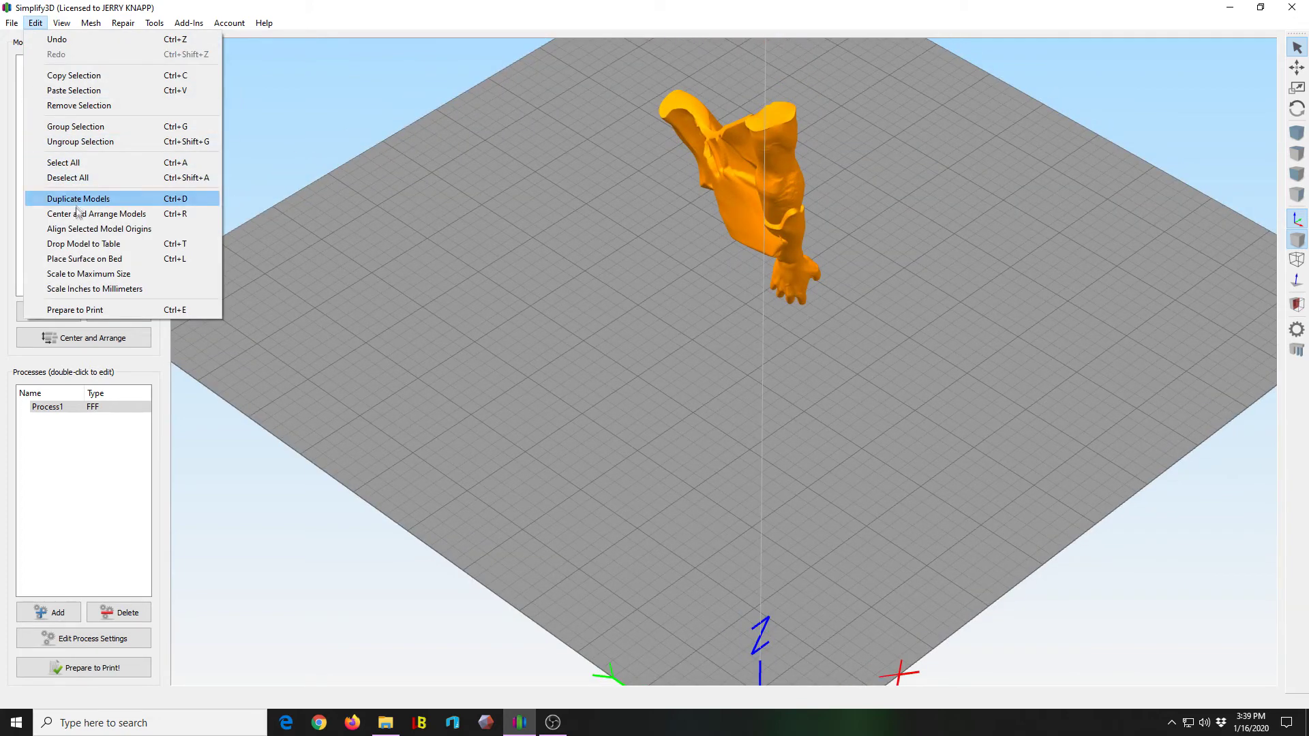
{"action": "left_click", "coordinate": [78, 261]}
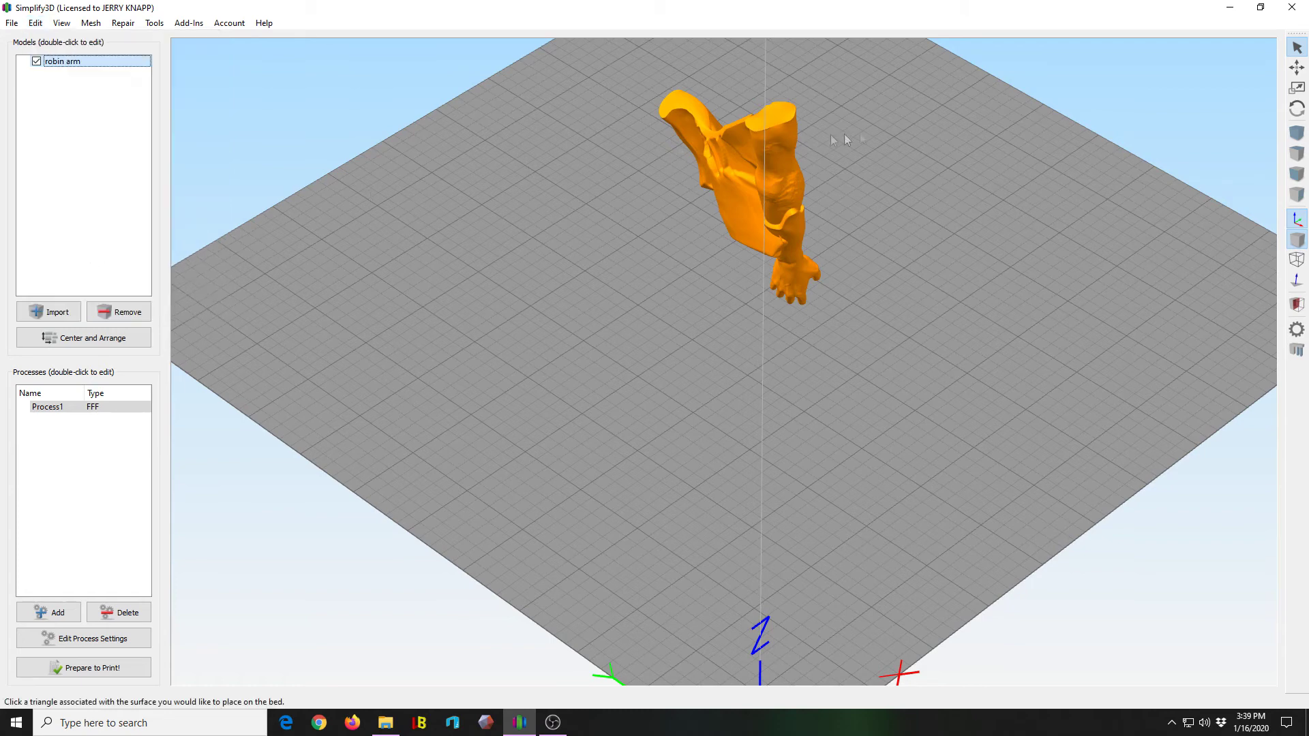
{"action": "left_click", "coordinate": [770, 117]}
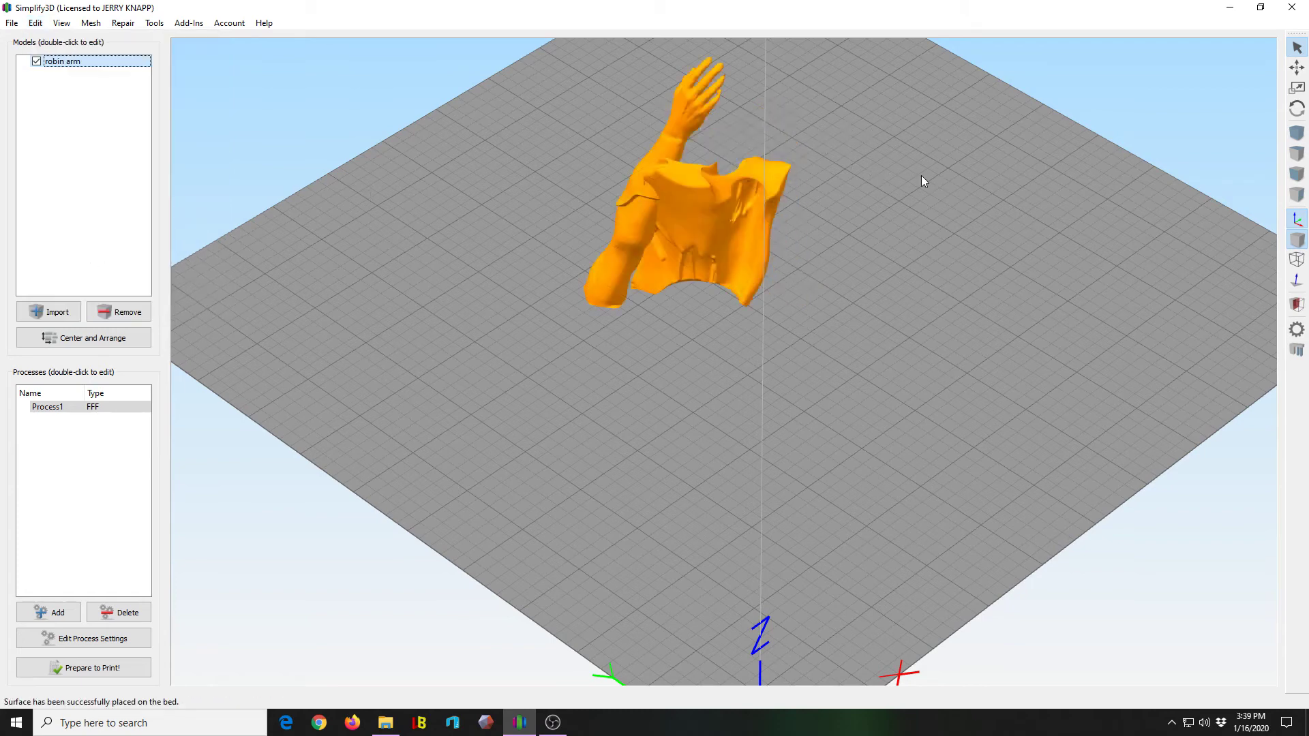
Set the robin arm's X rotation to 174.02 degrees.
{"action": "left_click_drag", "start_coordinate": [928, 207], "coordinate": [782, 129]}
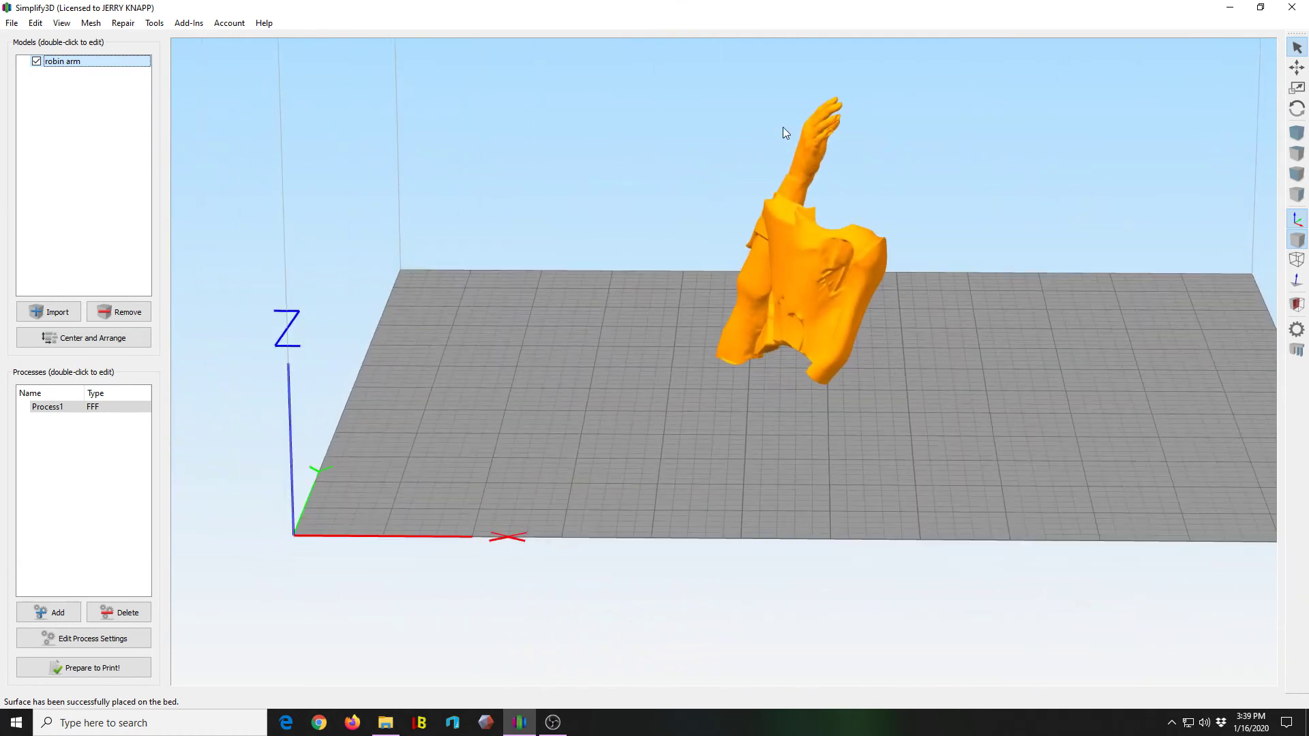
{"action": "double_click", "coordinate": [810, 271]}
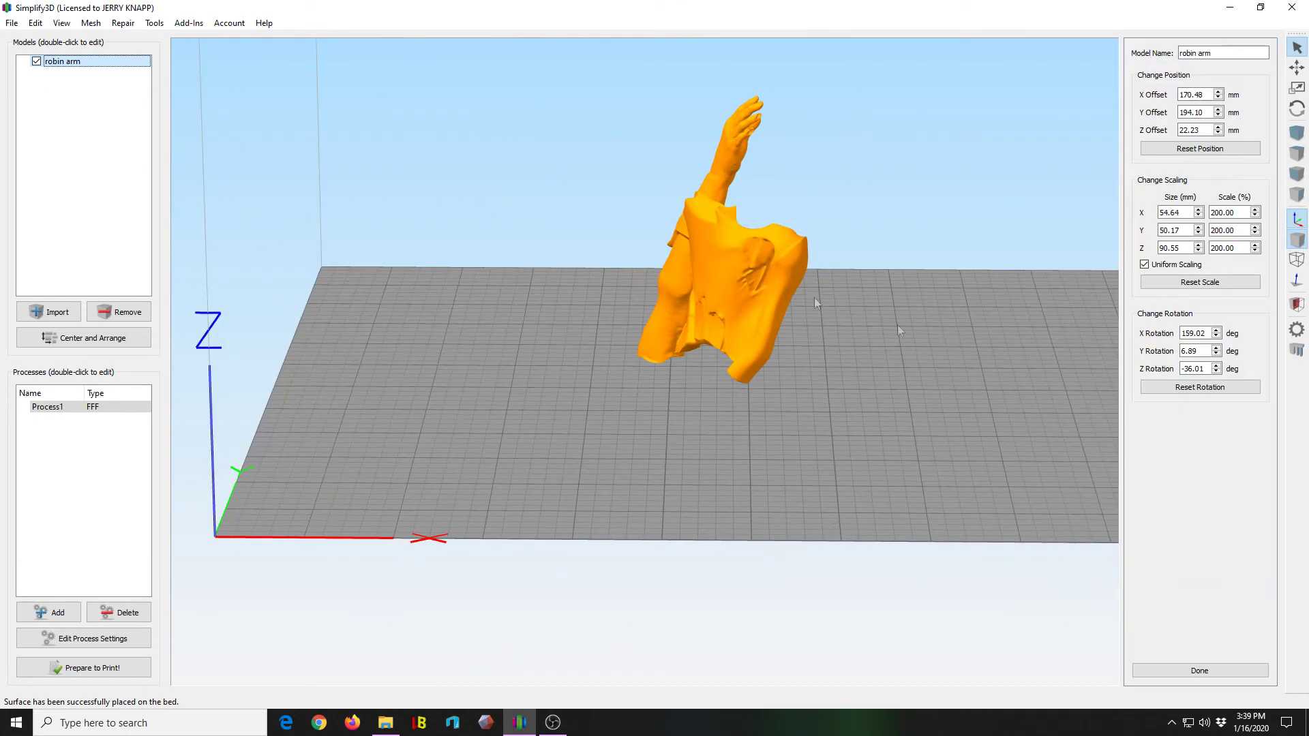
{"action": "left_click", "coordinate": [1219, 331]}
{"action": "left_click", "coordinate": [1219, 331]}
{"action": "left_click", "coordinate": [1219, 330]}
{"action": "left_click", "coordinate": [1218, 330]}
{"action": "left_click", "coordinate": [1219, 331]}
{"action": "left_click", "coordinate": [1219, 331]}
{"action": "left_click", "coordinate": [1219, 331]}
{"action": "double_click", "coordinate": [1218, 331]}
{"action": "left_click", "coordinate": [1219, 330]}
{"action": "left_click", "coordinate": [1219, 331]}
{"action": "left_click", "coordinate": [1218, 331]}
{"action": "left_click", "coordinate": [1219, 331]}
{"action": "left_click", "coordinate": [1218, 331]}
{"action": "left_click", "coordinate": [1219, 331]}
Set the robin arm's Y rotation to 16.89 degrees and finish editing the model.
{"action": "left_click", "coordinate": [1218, 348]}
{"action": "left_click", "coordinate": [1217, 348]}
{"action": "left_click", "coordinate": [1217, 348]}
{"action": "left_click", "coordinate": [1217, 348]}
{"action": "left_click", "coordinate": [1217, 348]}
{"action": "double_click", "coordinate": [1217, 348]}
{"action": "left_click", "coordinate": [1217, 349]}
{"action": "left_click", "coordinate": [1217, 348]}
{"action": "left_click", "coordinate": [1217, 349]}
{"action": "mouse_move", "coordinate": [825, 419]}
{"action": "left_mouse_down"}
{"action": "mouse_move", "coordinate": [1099, 395]}
{"action": "mouse_move", "coordinate": [1198, 410]}
{"action": "mouse_move", "coordinate": [1016, 413]}
{"action": "mouse_move", "coordinate": [826, 441]}
{"action": "left_mouse_up"}
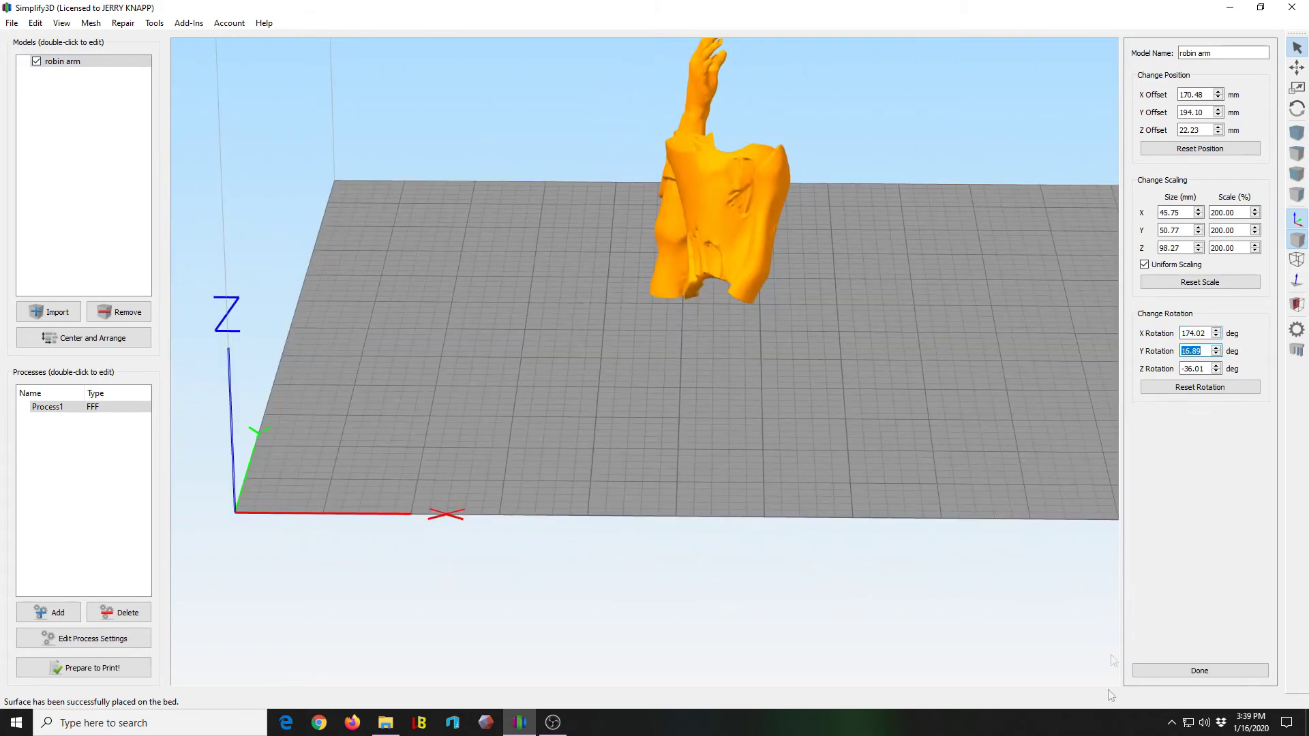
{"action": "left_click", "coordinate": [1199, 670]}
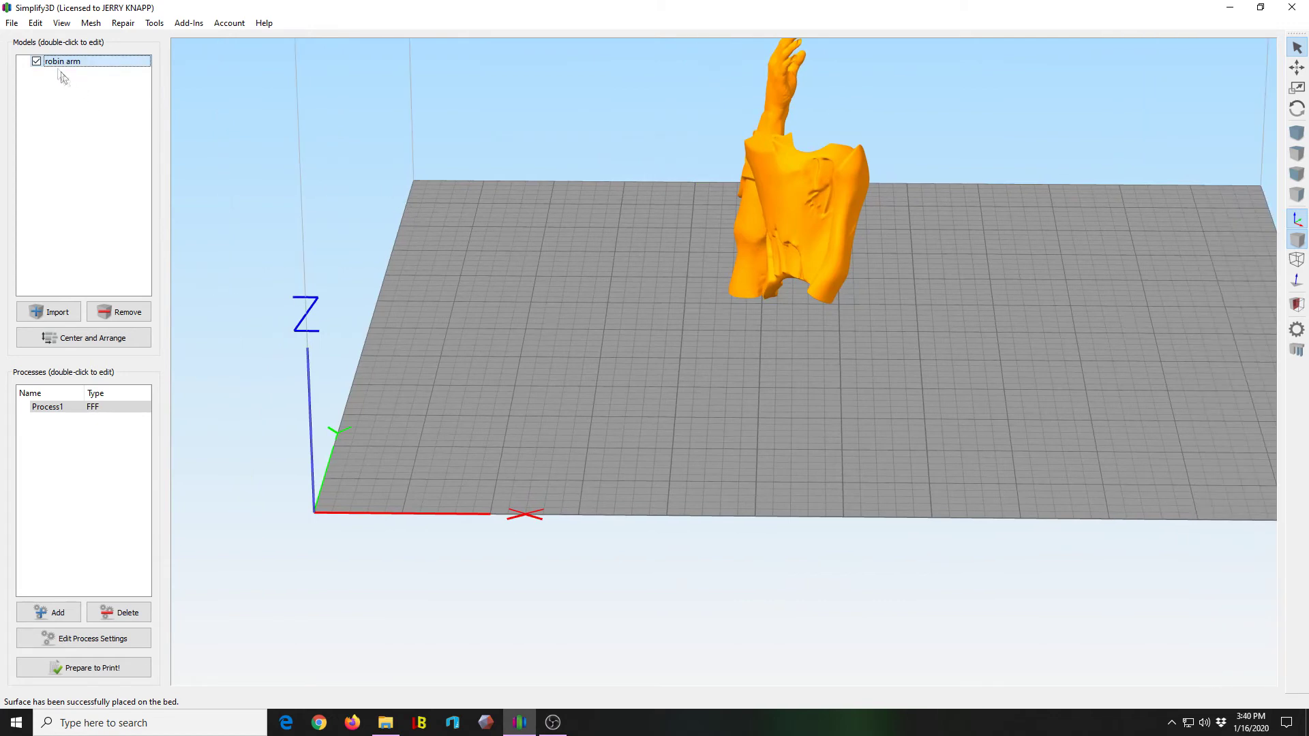
Drop the tilted robin arm to the table and center and arrange it on the build plate.
{"action": "left_click", "coordinate": [36, 23]}
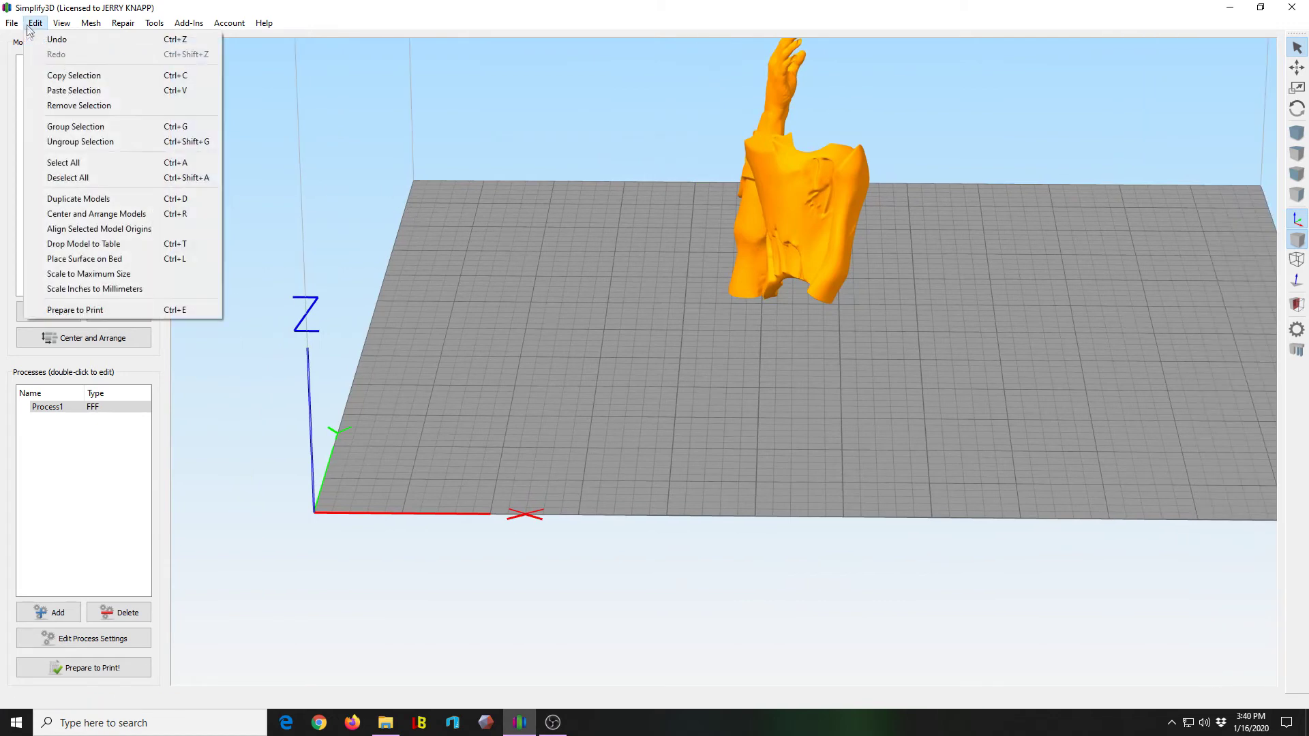
{"action": "left_click", "coordinate": [74, 244]}
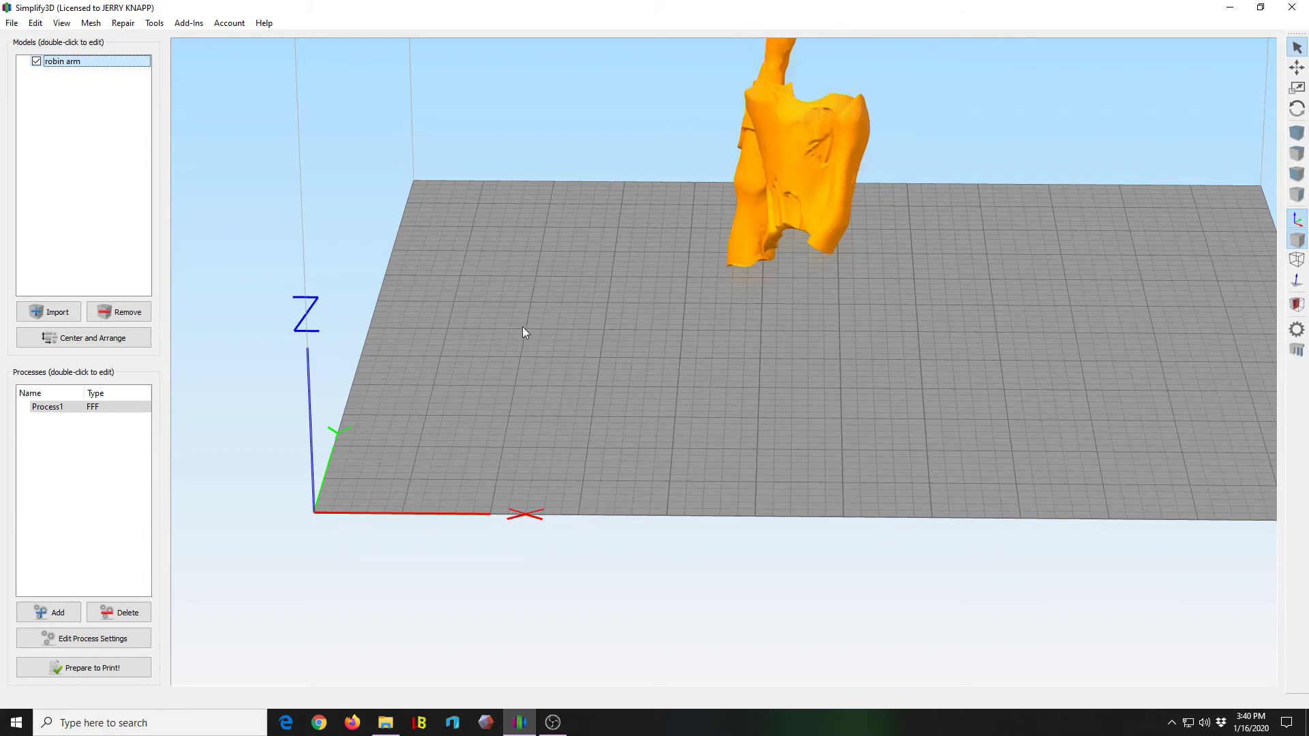
{"action": "left_click_drag", "start_coordinate": [522, 328], "coordinate": [491, 414]}
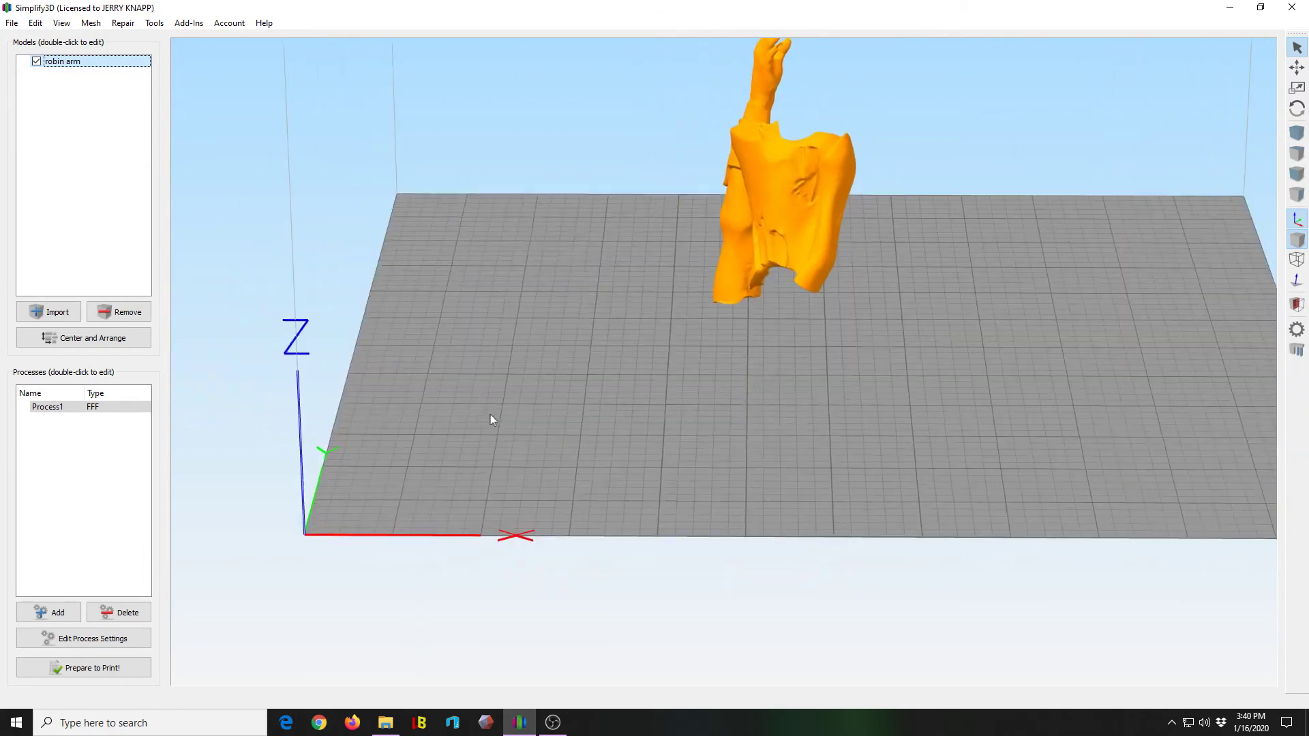
{"action": "left_click", "coordinate": [92, 337]}
Generate normal automatic supports with 2.00 mm pillar resolution and a 45 degree overhang angle, check them around the arm, and finish support editing.
{"action": "left_click_drag", "start_coordinate": [552, 312], "coordinate": [620, 345]}
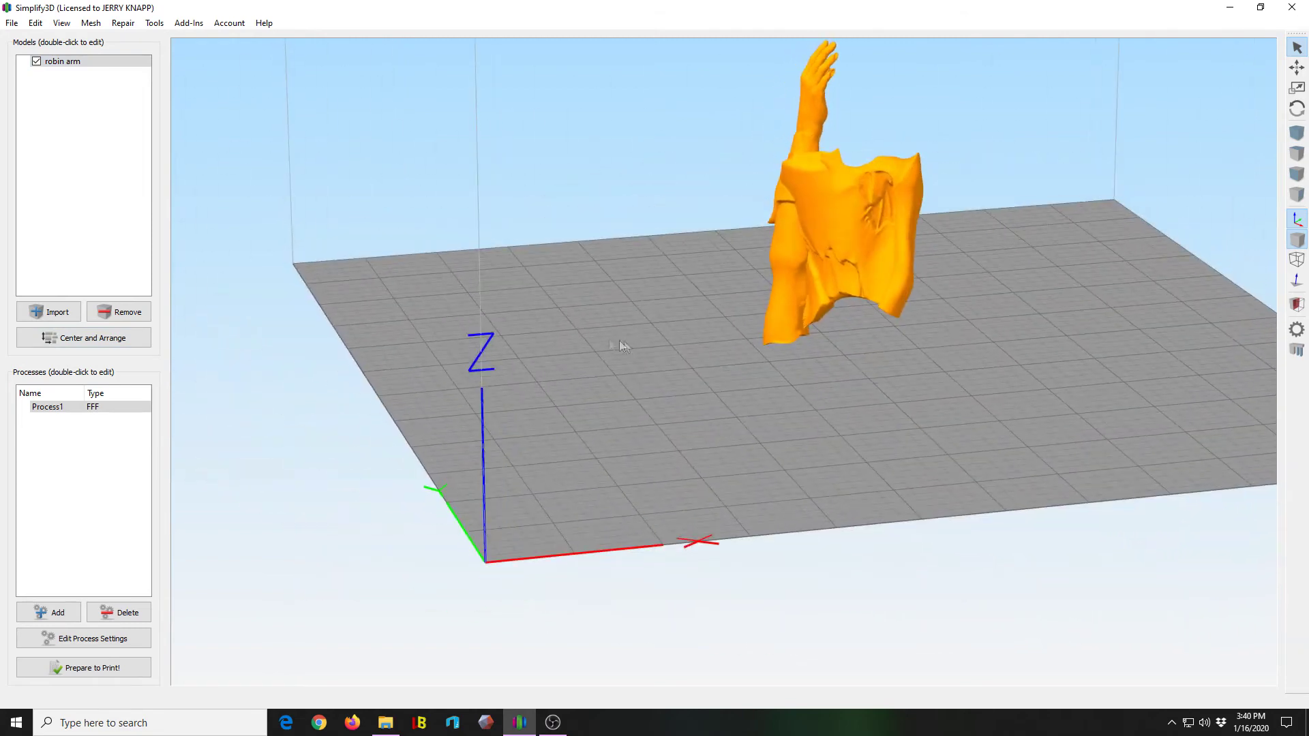
{"action": "left_click", "coordinate": [154, 23]}
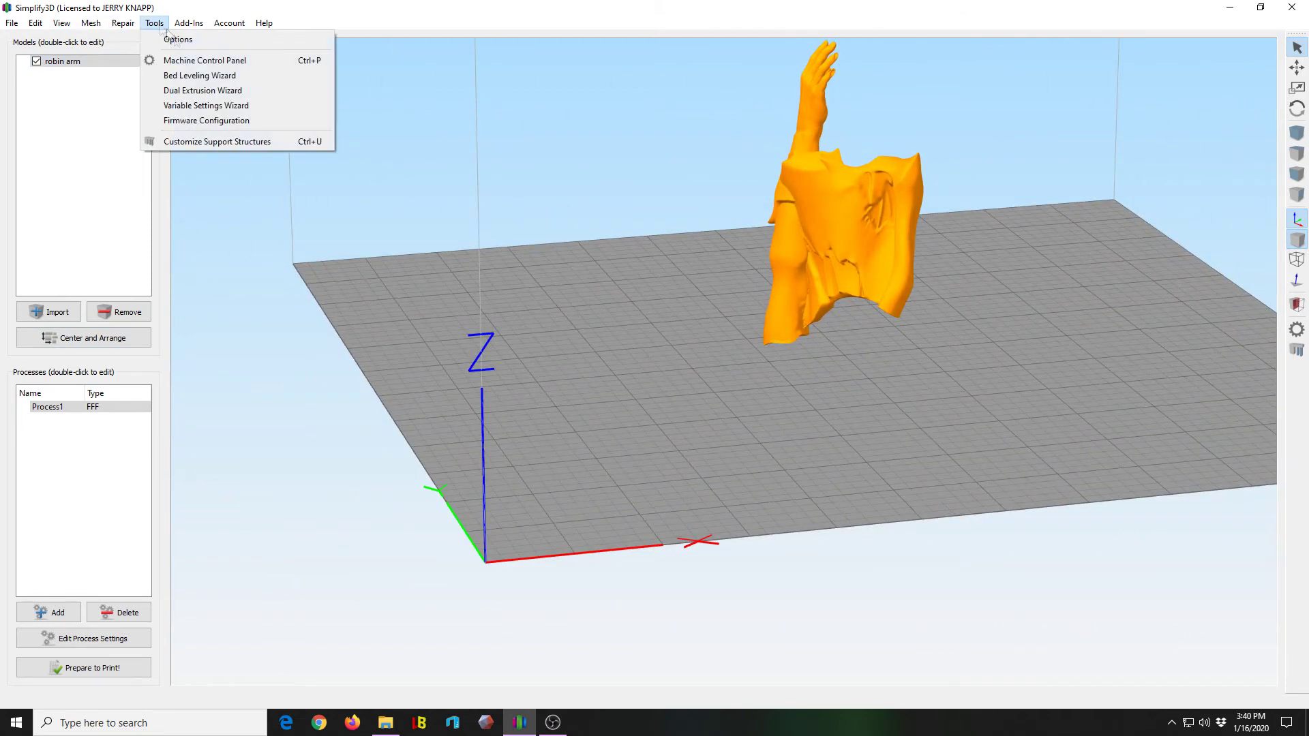
{"action": "left_click", "coordinate": [218, 141]}
{"action": "left_click", "coordinate": [1143, 335]}
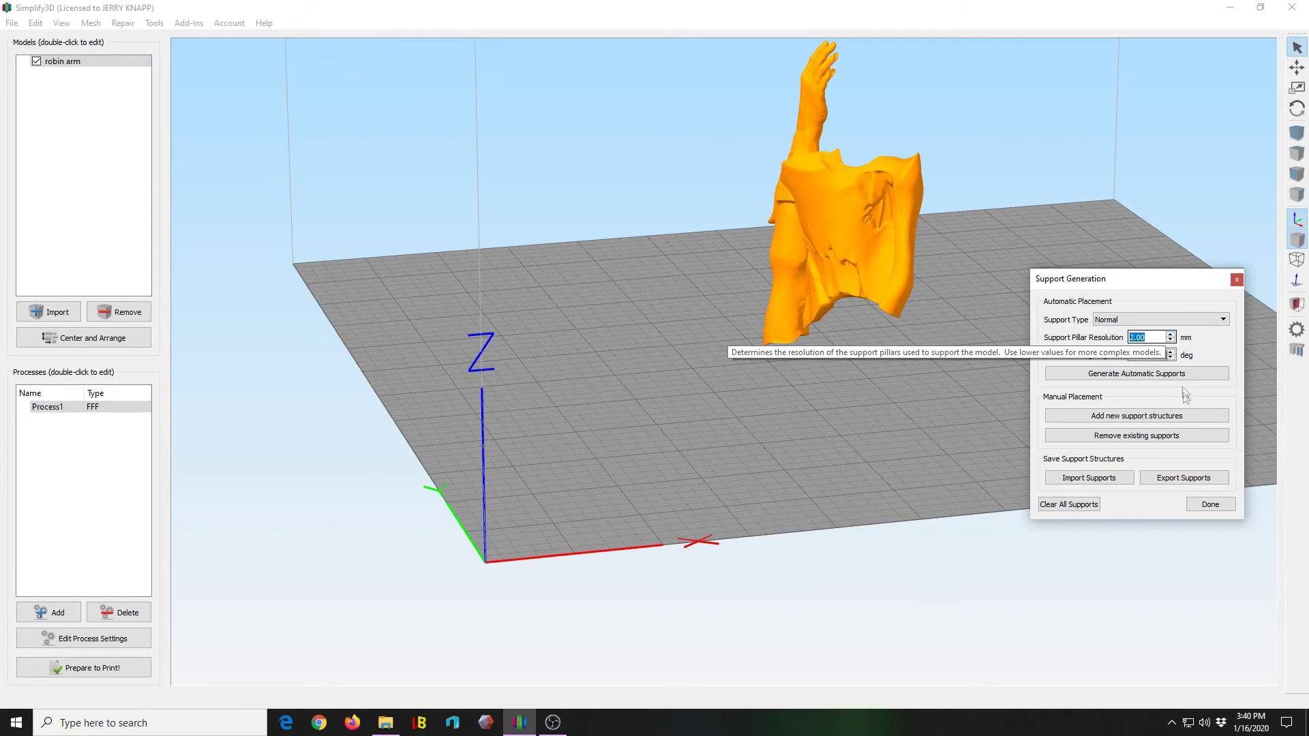
{"action": "left_click", "coordinate": [1158, 374]}
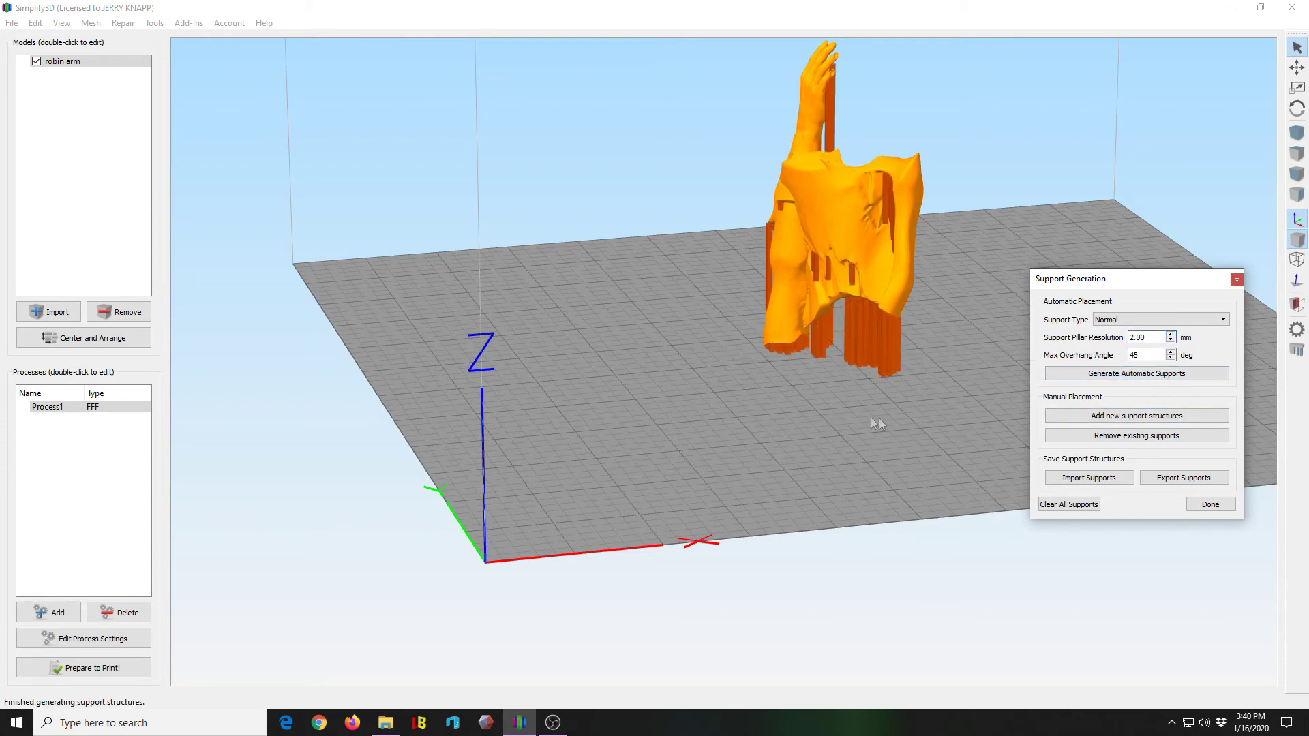
{"action": "left_click_drag", "start_coordinate": [735, 400], "coordinate": [506, 388]}
{"action": "left_click_drag", "start_coordinate": [666, 417], "coordinate": [571, 401]}
{"action": "left_click_drag", "start_coordinate": [989, 316], "coordinate": [966, 362]}
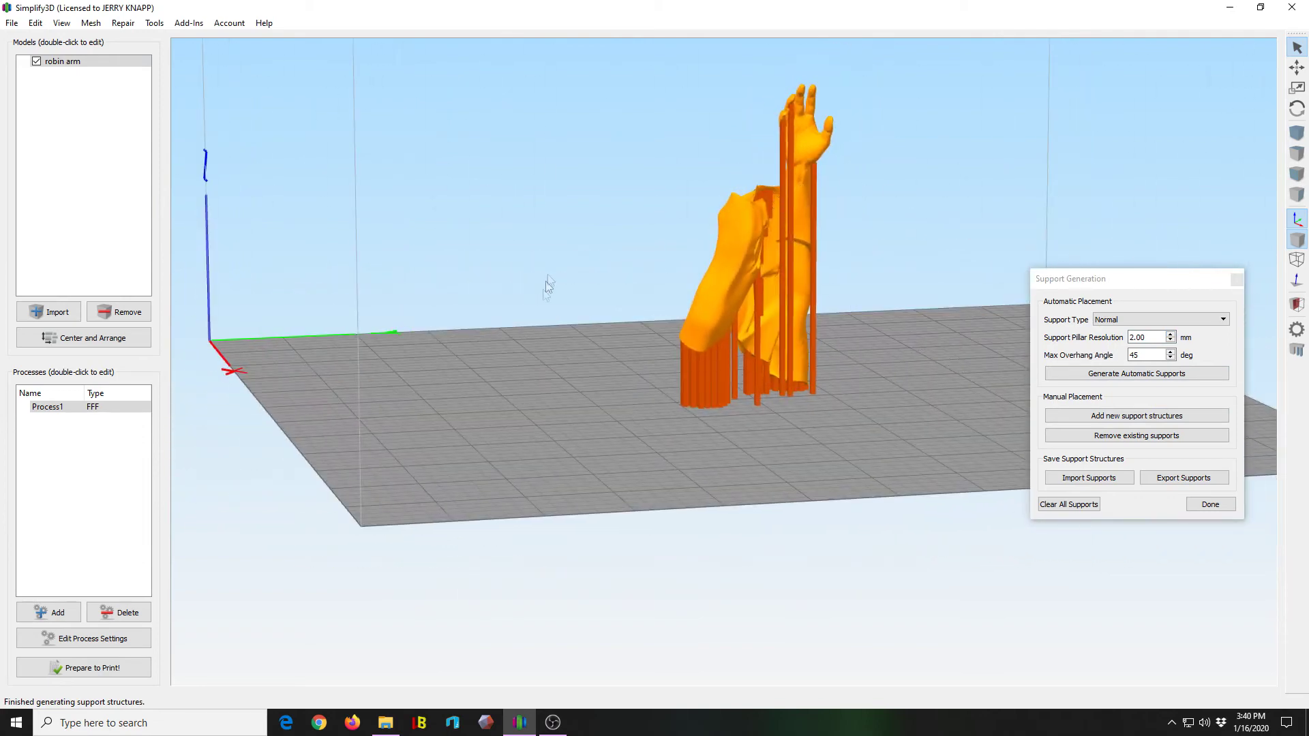
{"action": "left_click_drag", "start_coordinate": [544, 353], "coordinate": [710, 419]}
{"action": "left_click_drag", "start_coordinate": [613, 448], "coordinate": [751, 475]}
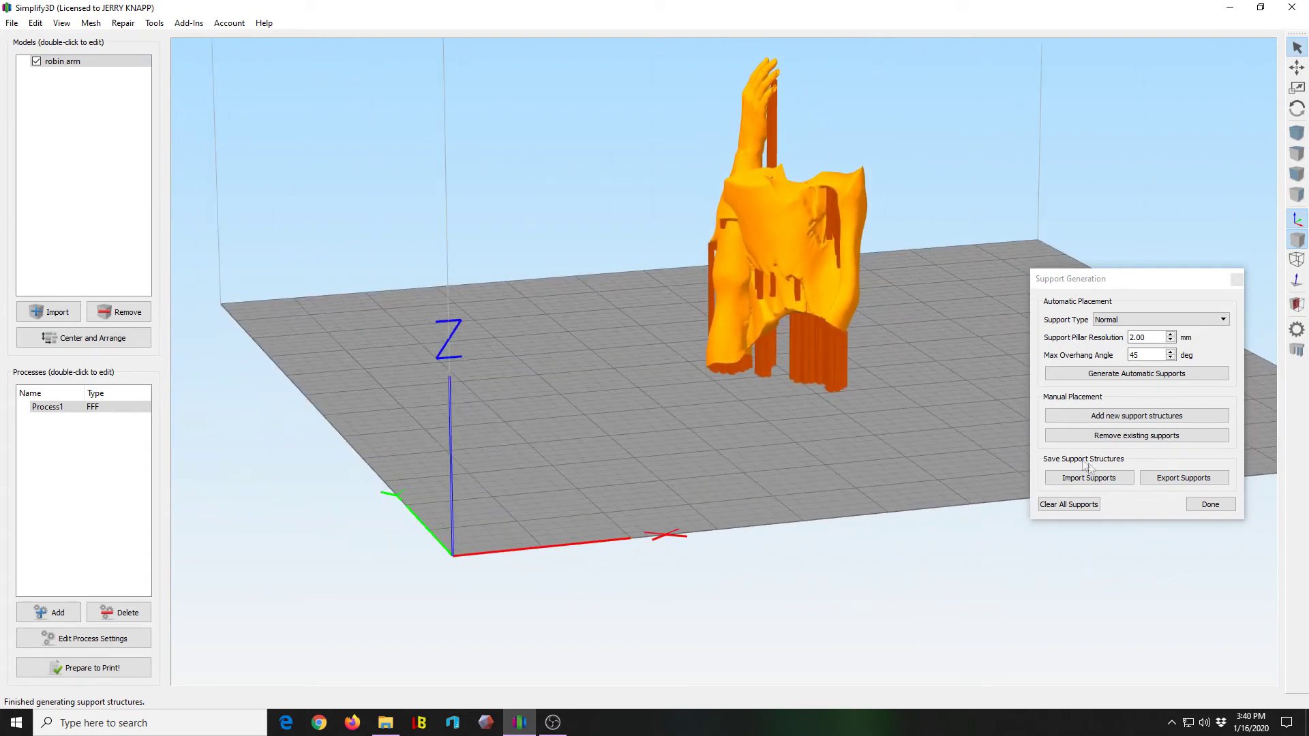
{"action": "left_click", "coordinate": [1190, 506]}
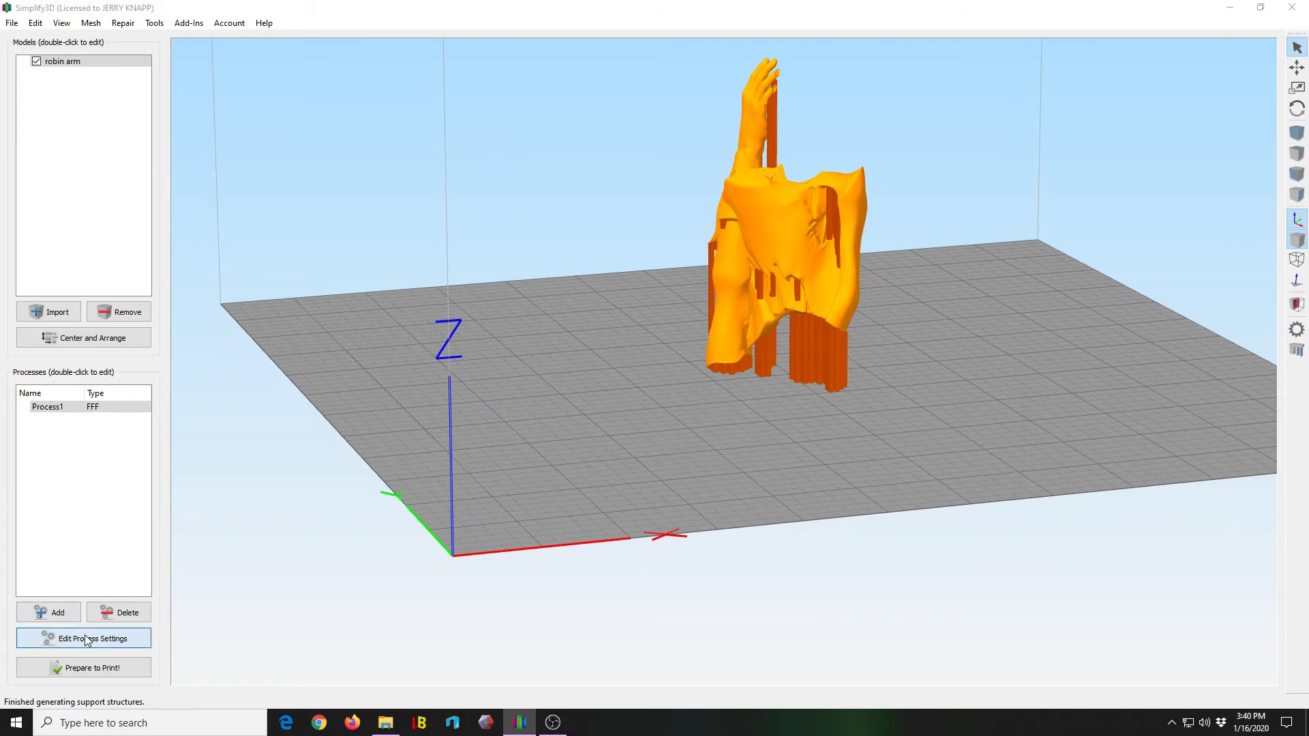
Review the raft, extruder and layer settings of Process1 and accept them.
{"action": "left_click", "coordinate": [86, 638]}
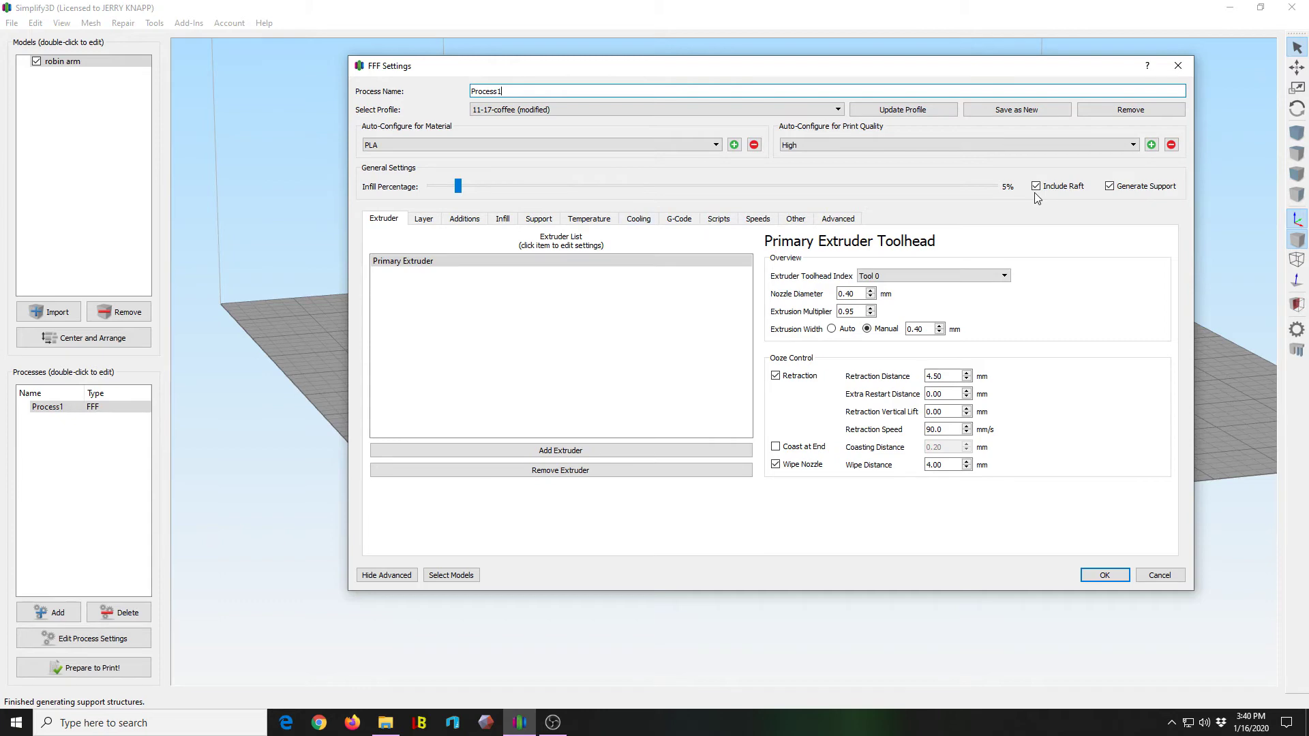
{"action": "left_click", "coordinate": [456, 224]}
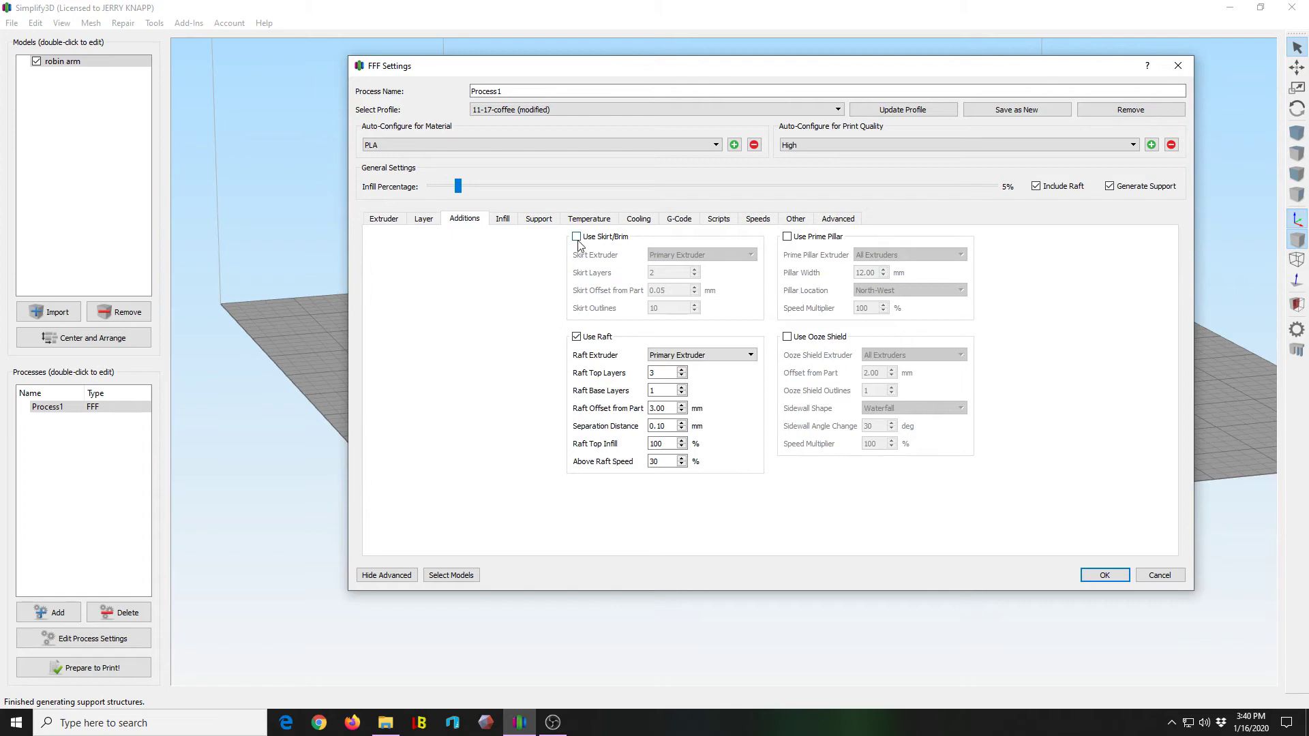
{"action": "left_click", "coordinate": [396, 220]}
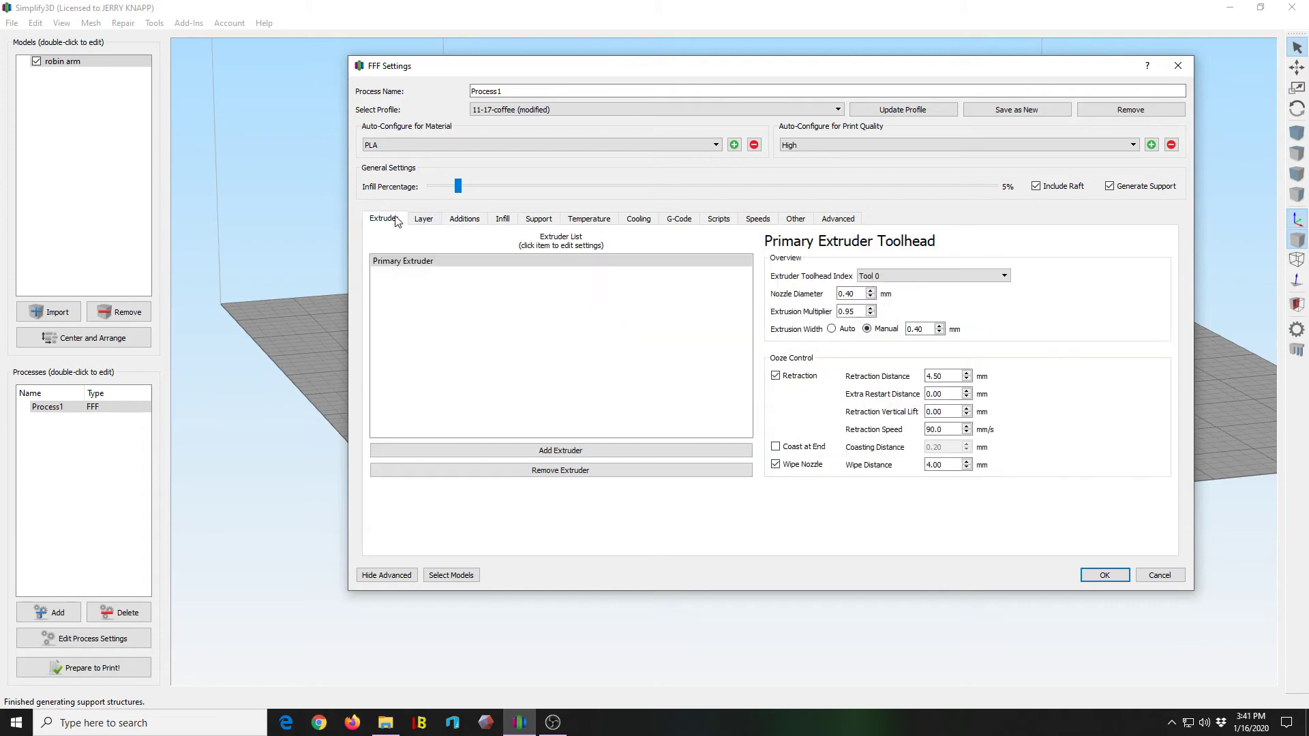
{"action": "left_click", "coordinate": [429, 224]}
{"action": "left_click", "coordinate": [462, 279]}
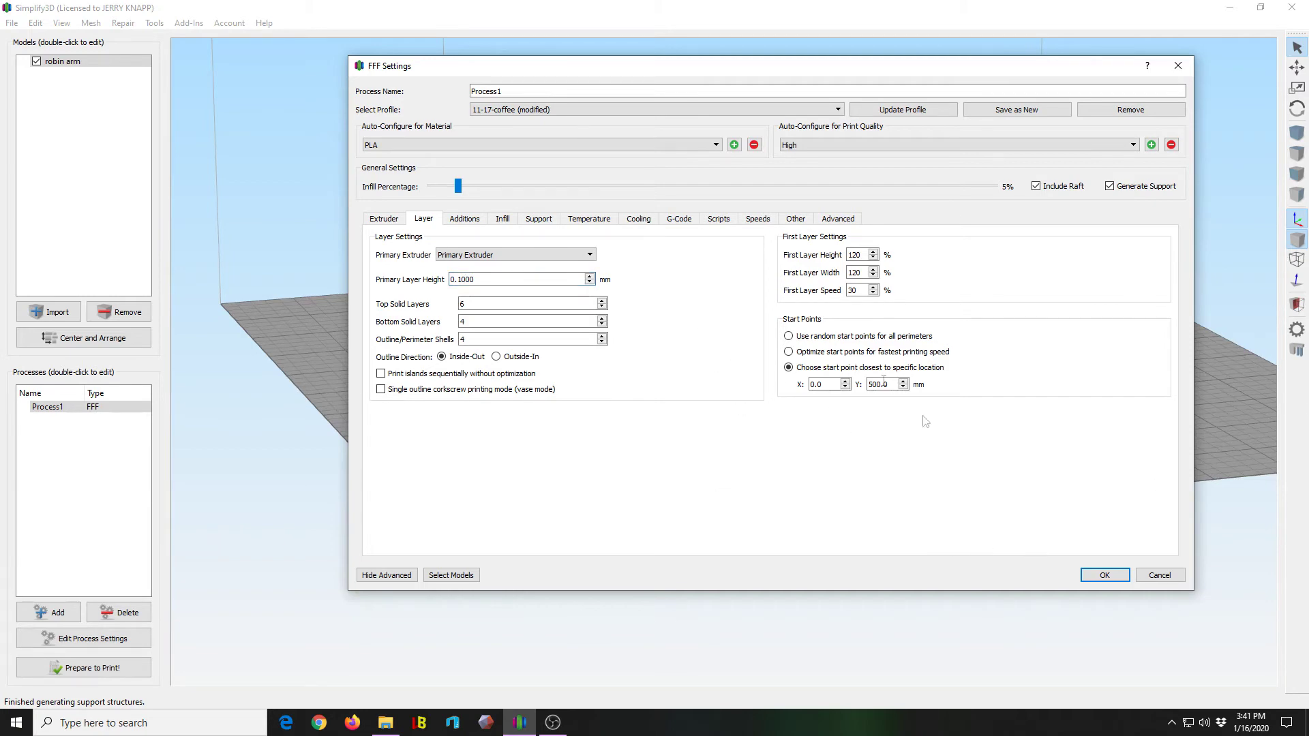
{"action": "left_click", "coordinate": [1104, 574]}
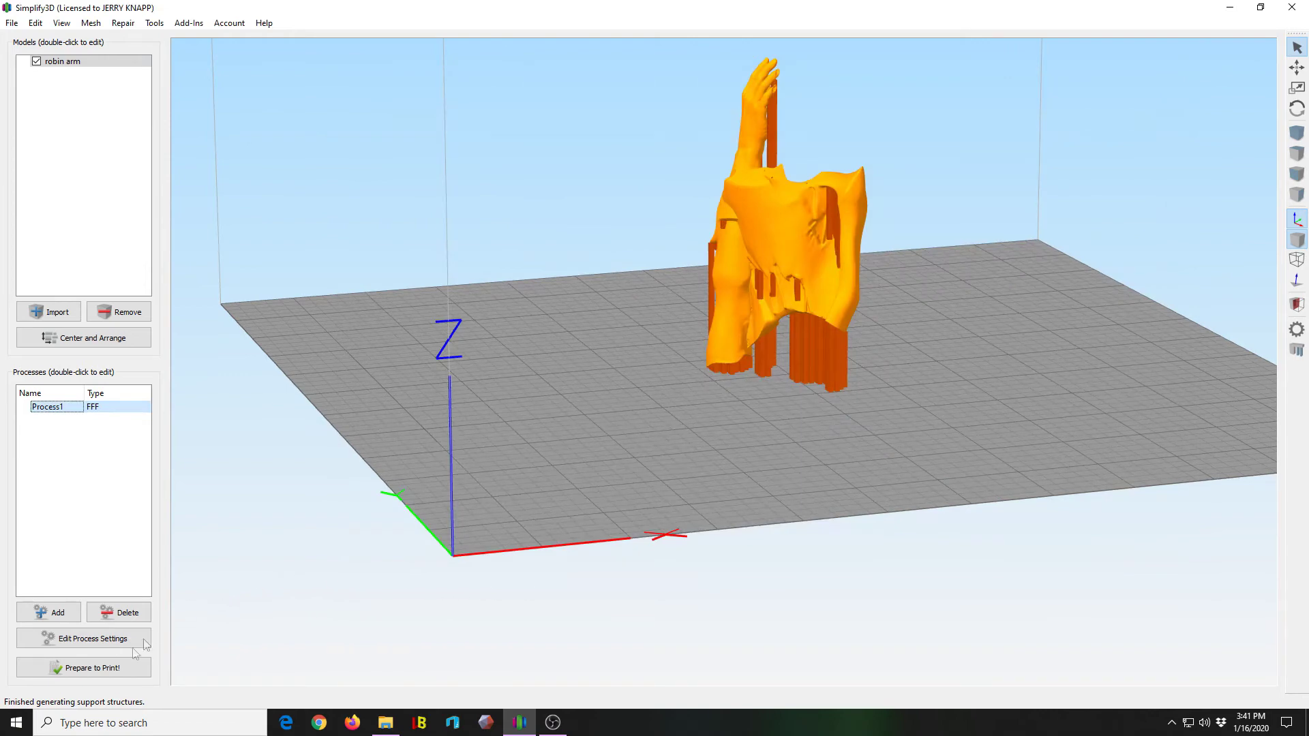
Rotate the supported robin arm about half a turn around the vertical axis.
{"action": "left_click_drag", "start_coordinate": [659, 582], "coordinate": [844, 594]}
{"action": "left_click_drag", "start_coordinate": [577, 424], "coordinate": [295, 502]}
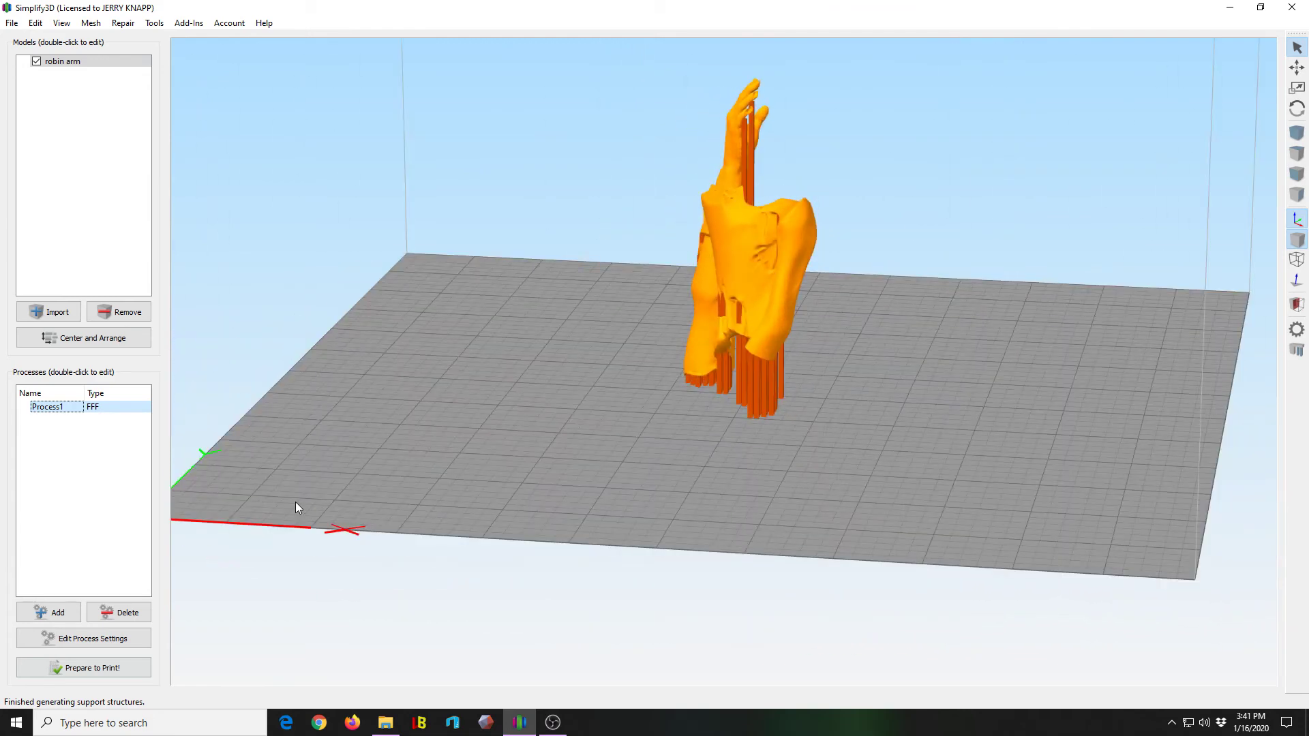
{"action": "left_click", "coordinate": [790, 294]}
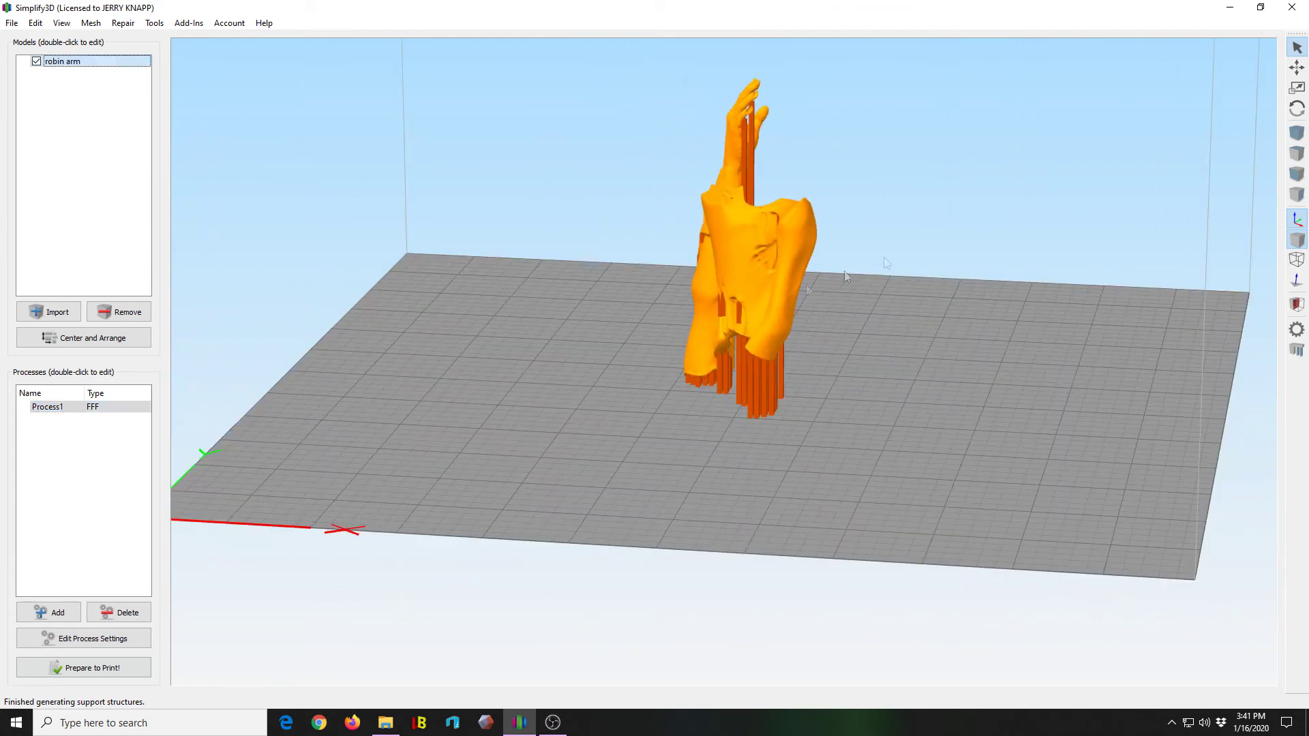
{"action": "left_click", "coordinate": [1296, 108]}
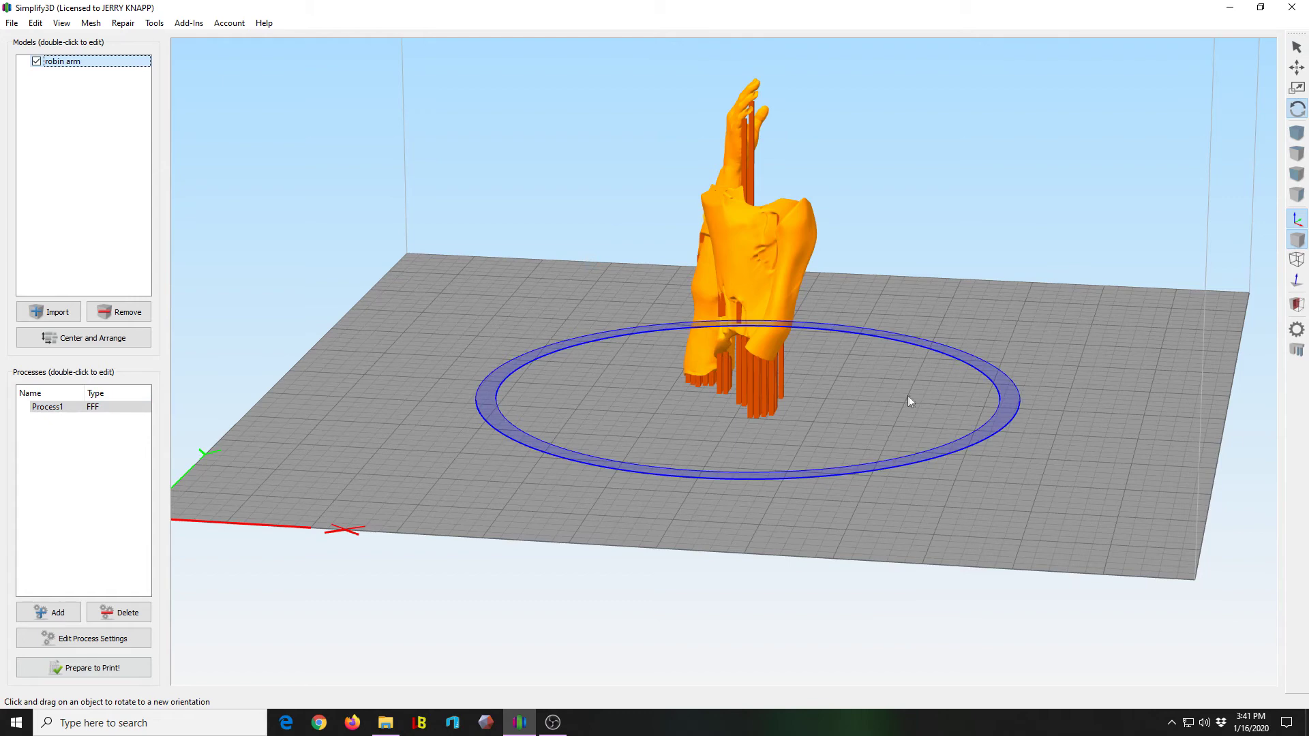
{"action": "left_click_drag", "start_coordinate": [964, 357], "coordinate": [528, 457]}
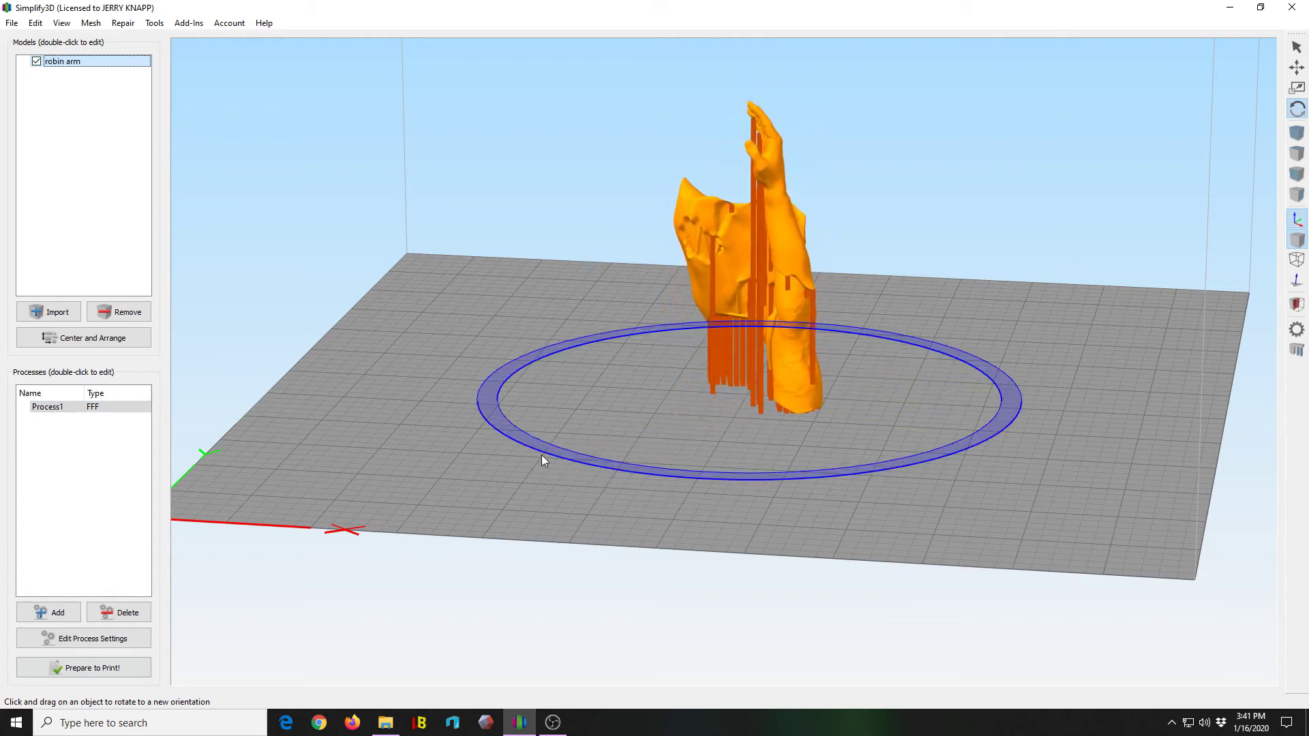
Center and arrange the rotated arm on the build plate and prepare it for printing with a toolpath preview.
{"action": "left_click", "coordinate": [1296, 69]}
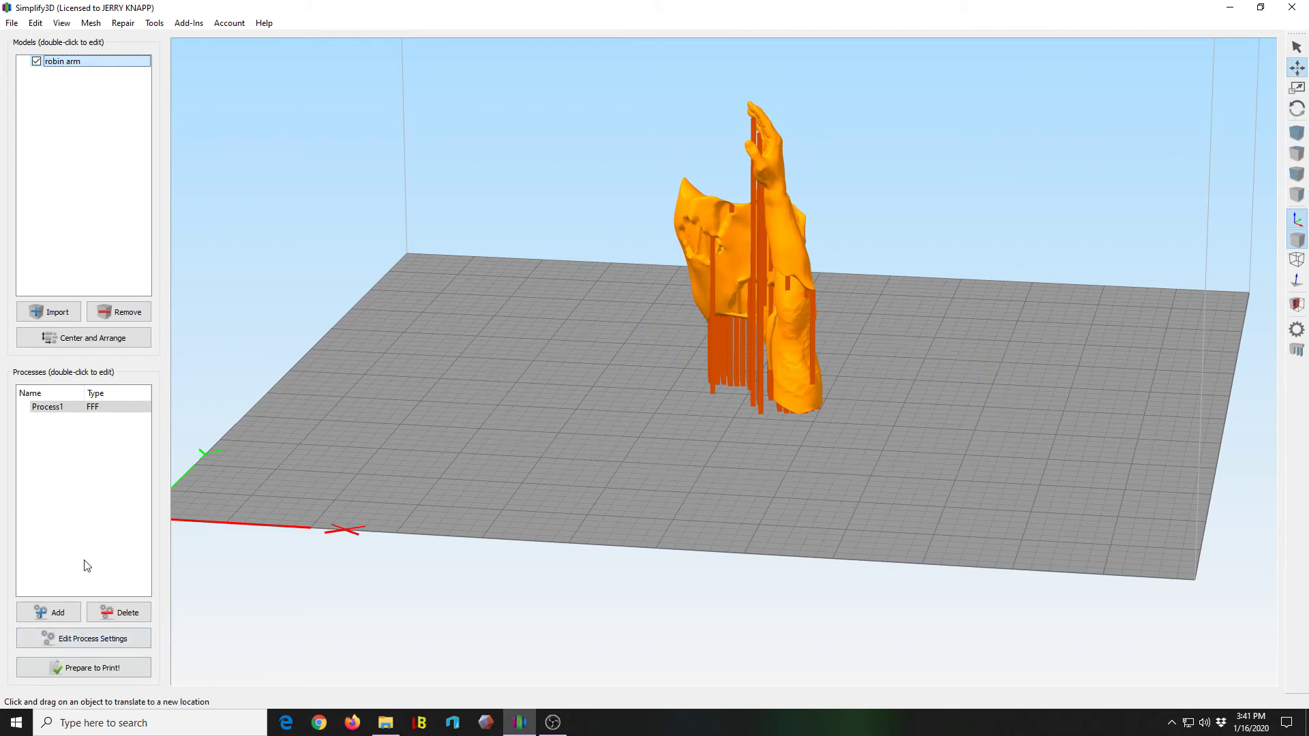
{"action": "left_click", "coordinate": [130, 341]}
{"action": "left_click", "coordinate": [120, 669]}
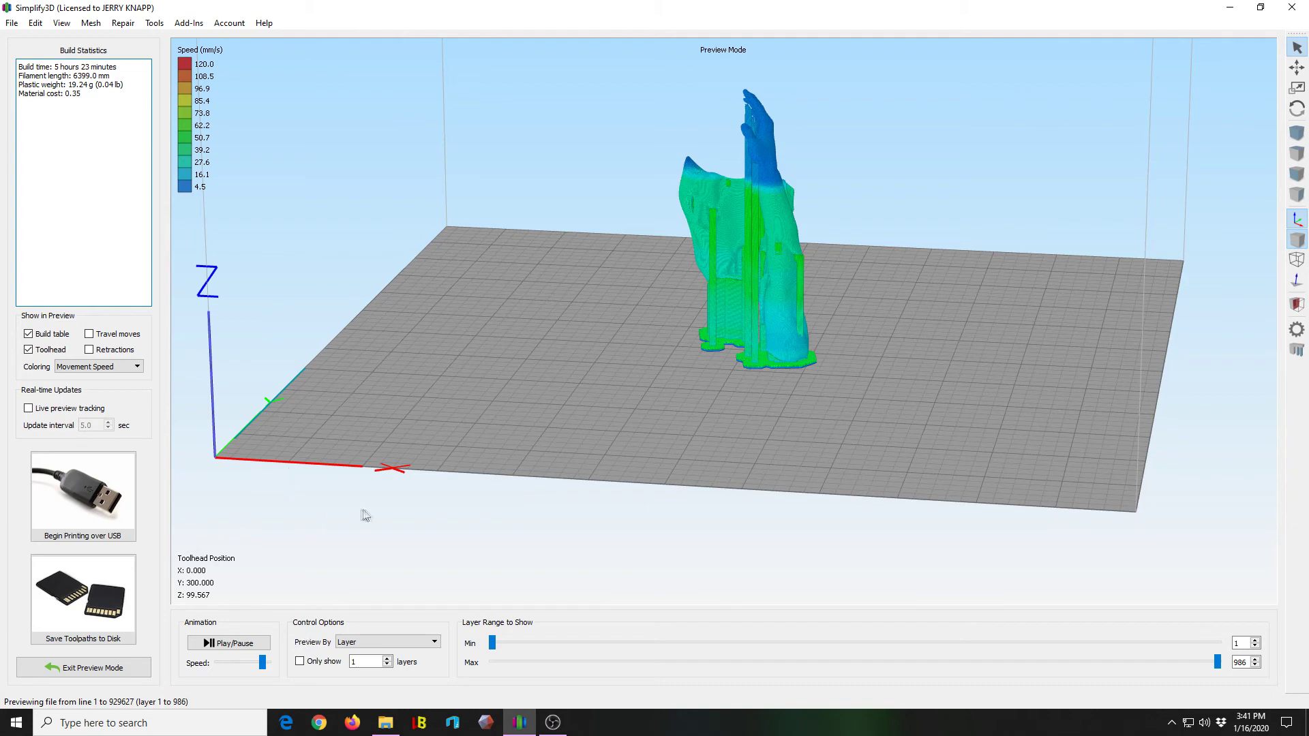
Examine the robin arm's toolpath preview from several angles, lowering the maximum layer to 742 and restoring it to 986.
{"action": "left_click_drag", "start_coordinate": [498, 405], "coordinate": [535, 461]}
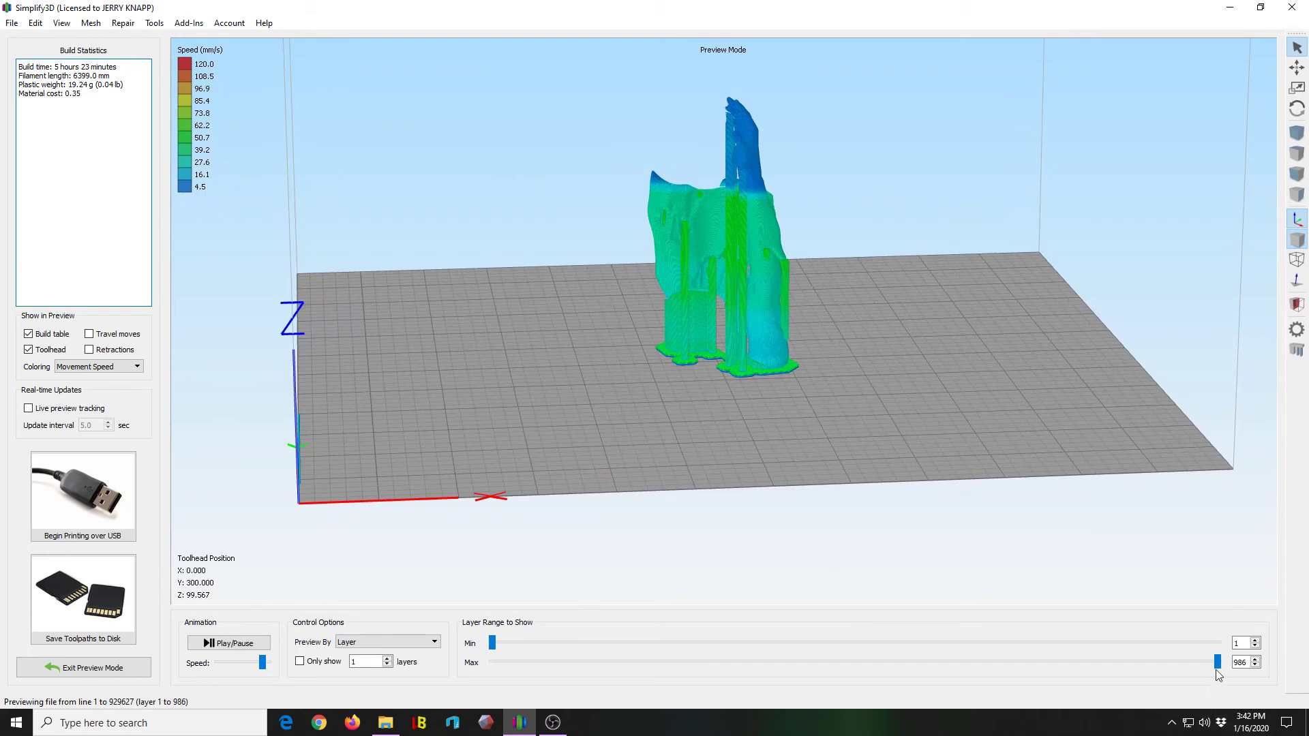
{"action": "left_click_drag", "start_coordinate": [1220, 667], "coordinate": [1144, 663]}
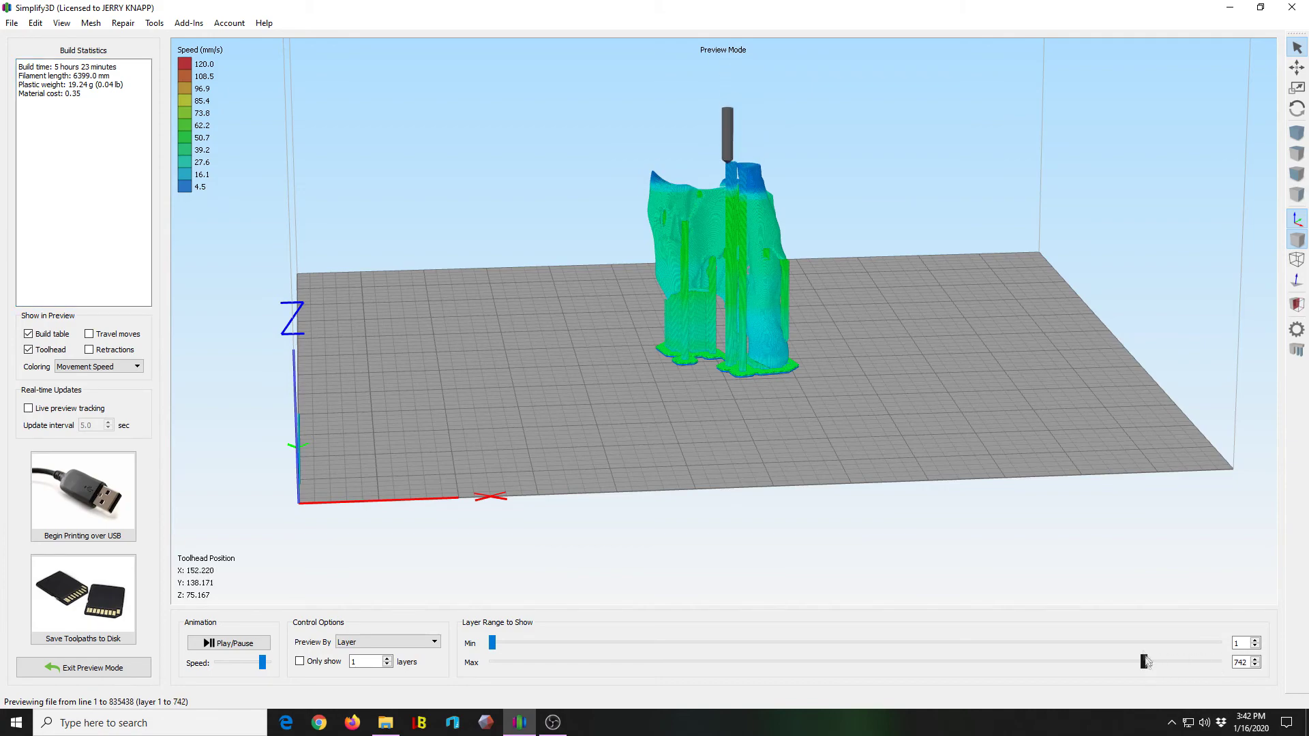
{"action": "scroll", "coordinate": [1013, 572], "scroll_direction": "up", "scroll_amount": 1}
{"action": "right_click_drag", "start_coordinate": [1013, 572], "coordinate": [994, 614]}
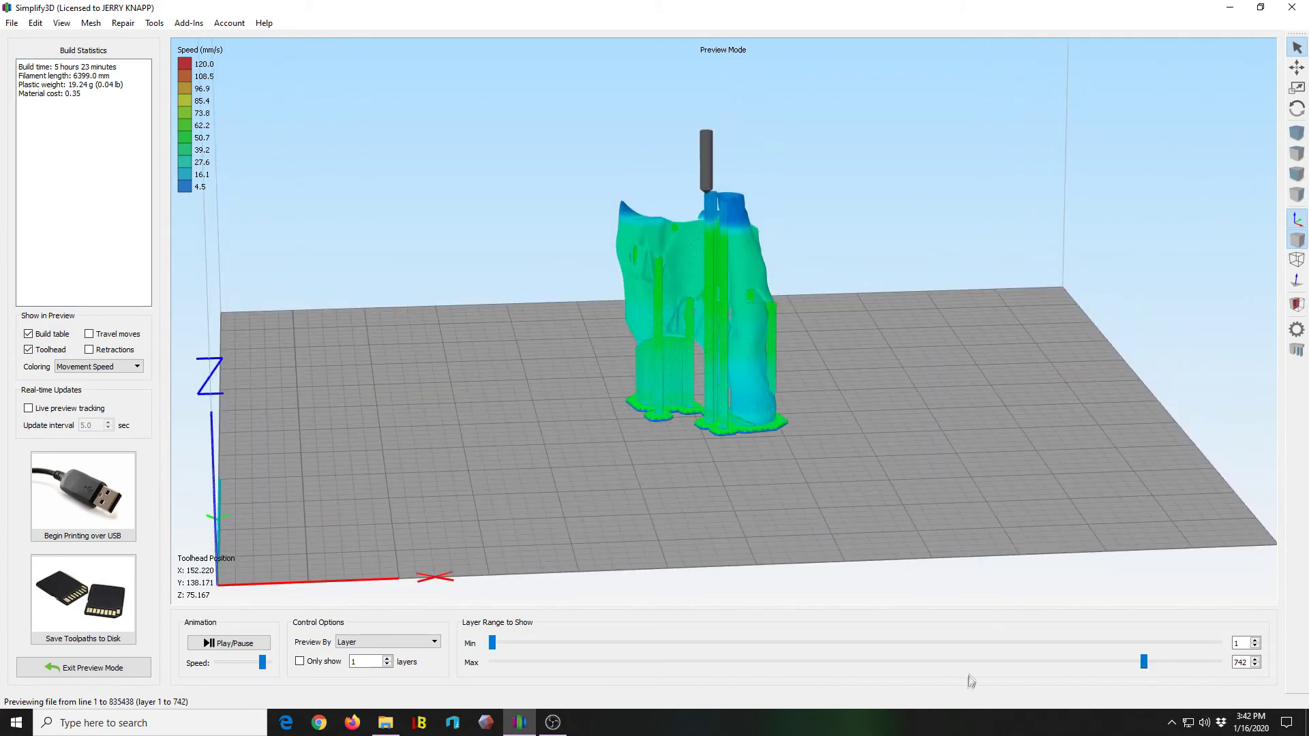
{"action": "left_click_drag", "start_coordinate": [914, 469], "coordinate": [877, 589]}
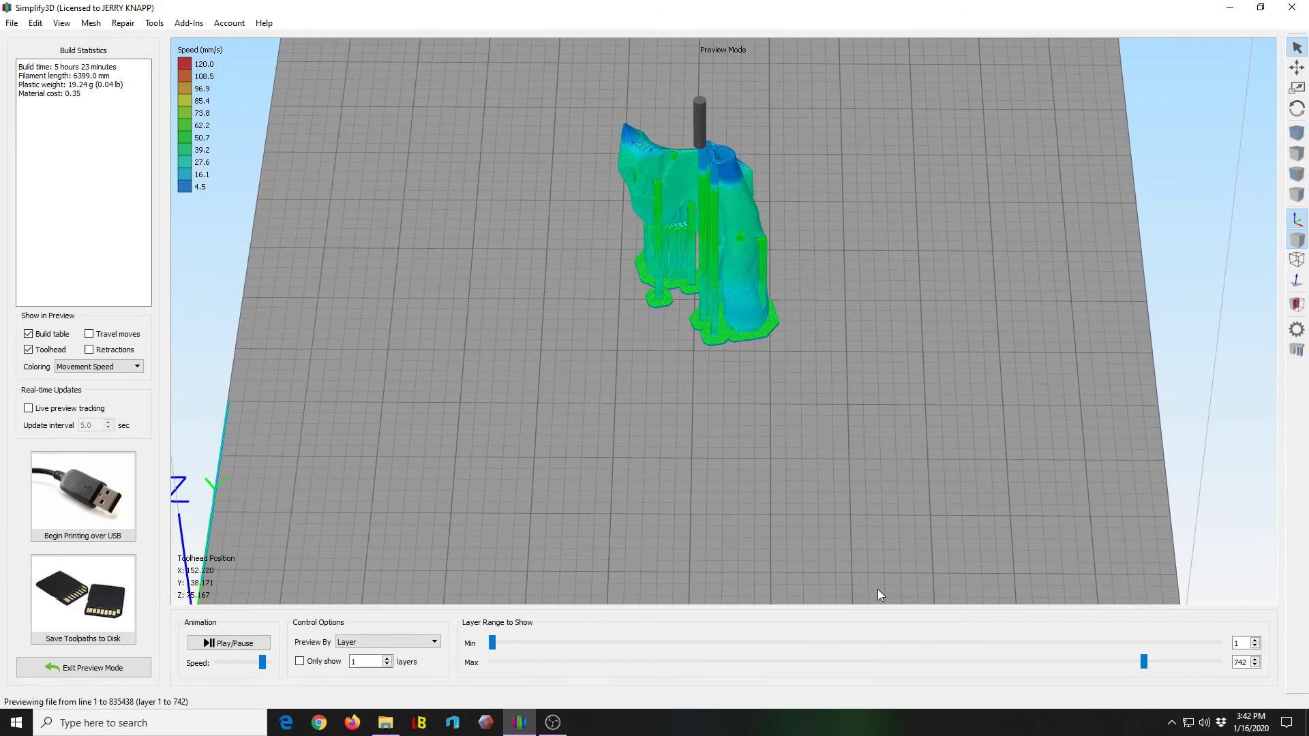
{"action": "left_click_drag", "start_coordinate": [1144, 662], "coordinate": [1282, 702]}
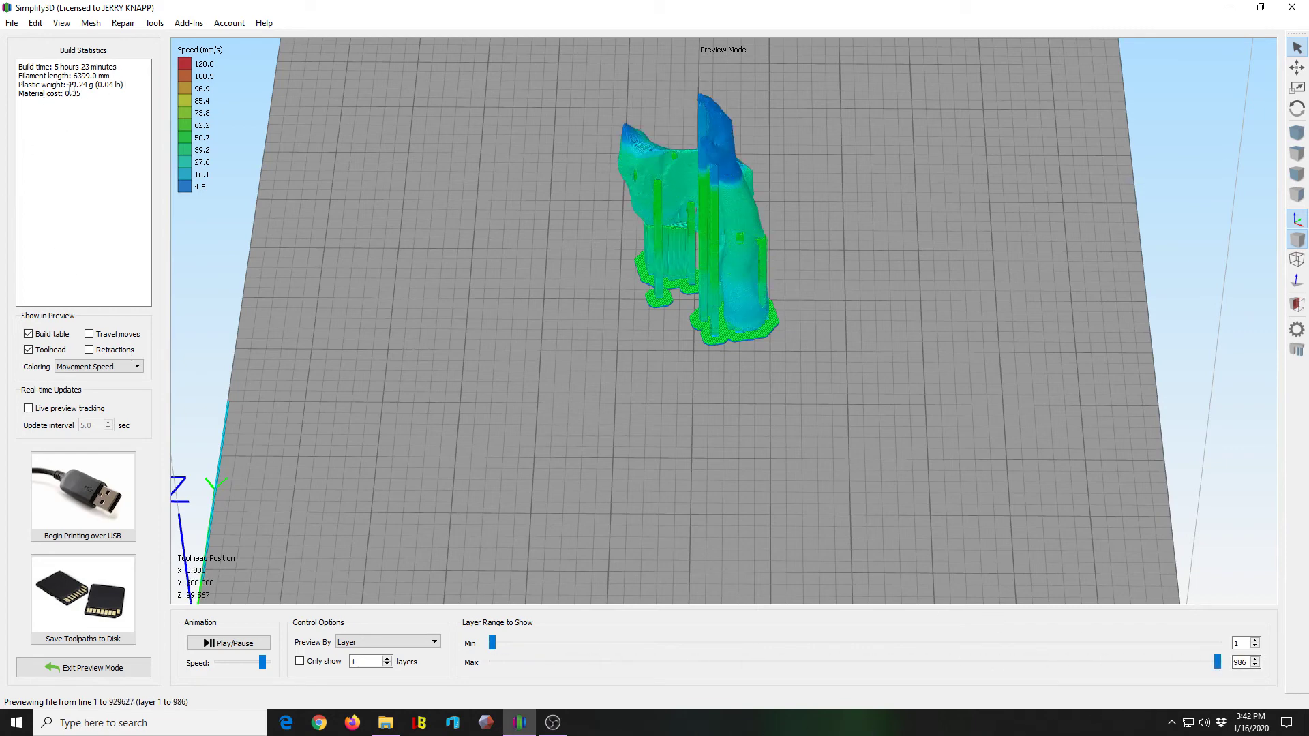
{"action": "left_click_drag", "start_coordinate": [409, 271], "coordinate": [445, 163]}
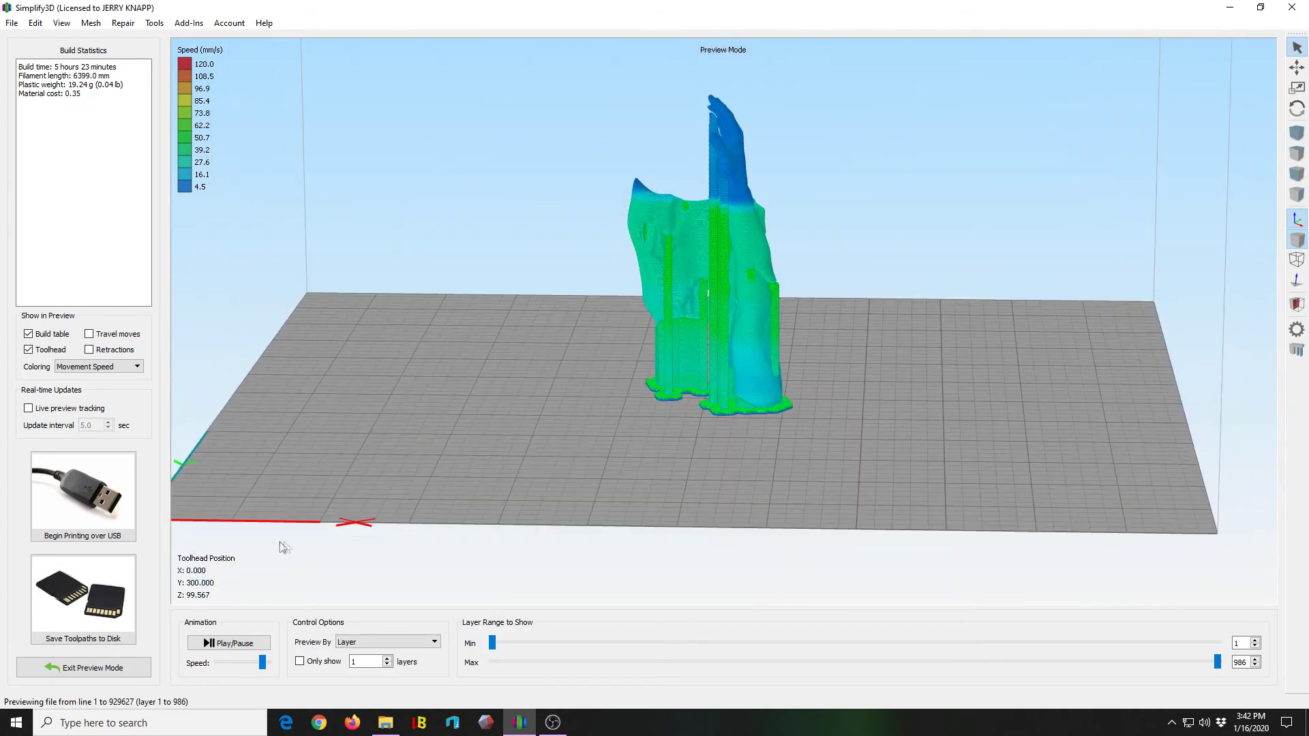
Open the save dialog for the arm's toolpaths as robin arm.gcode and cancel it without saving.
{"action": "left_click", "coordinate": [87, 609]}
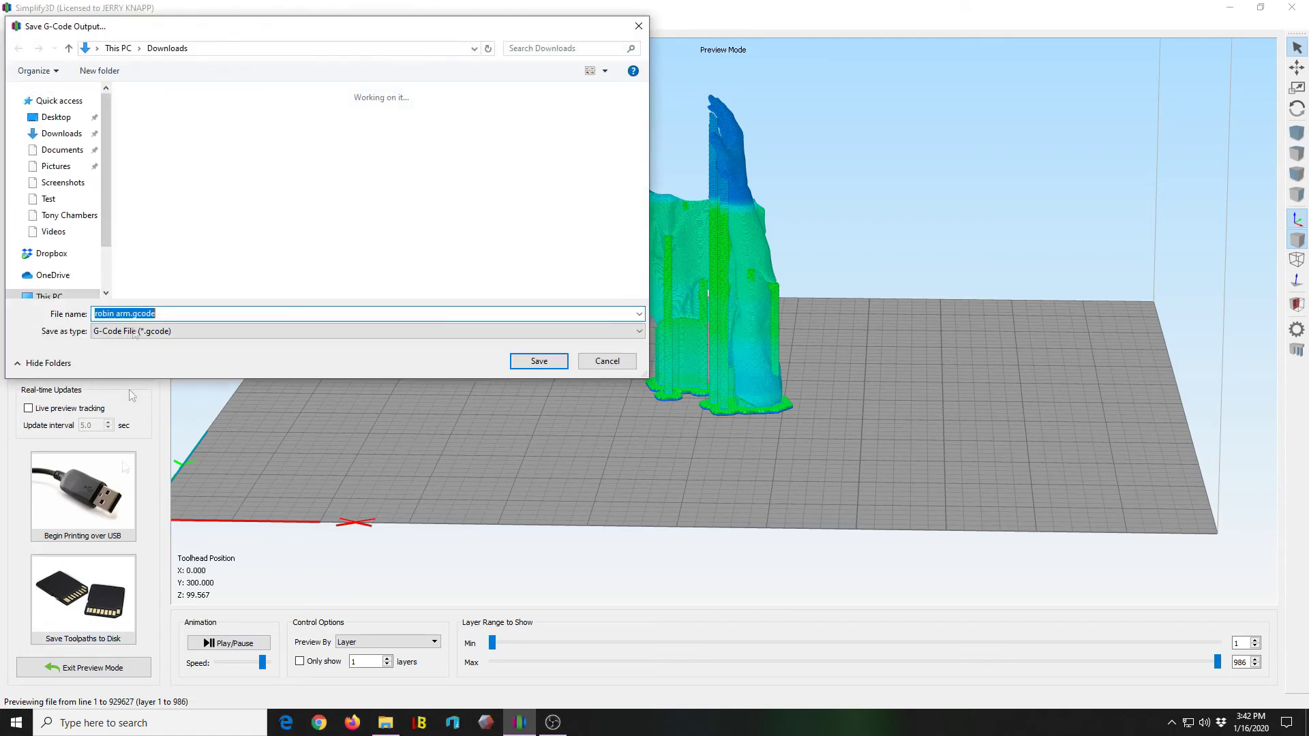
{"action": "left_click", "coordinate": [606, 362]}
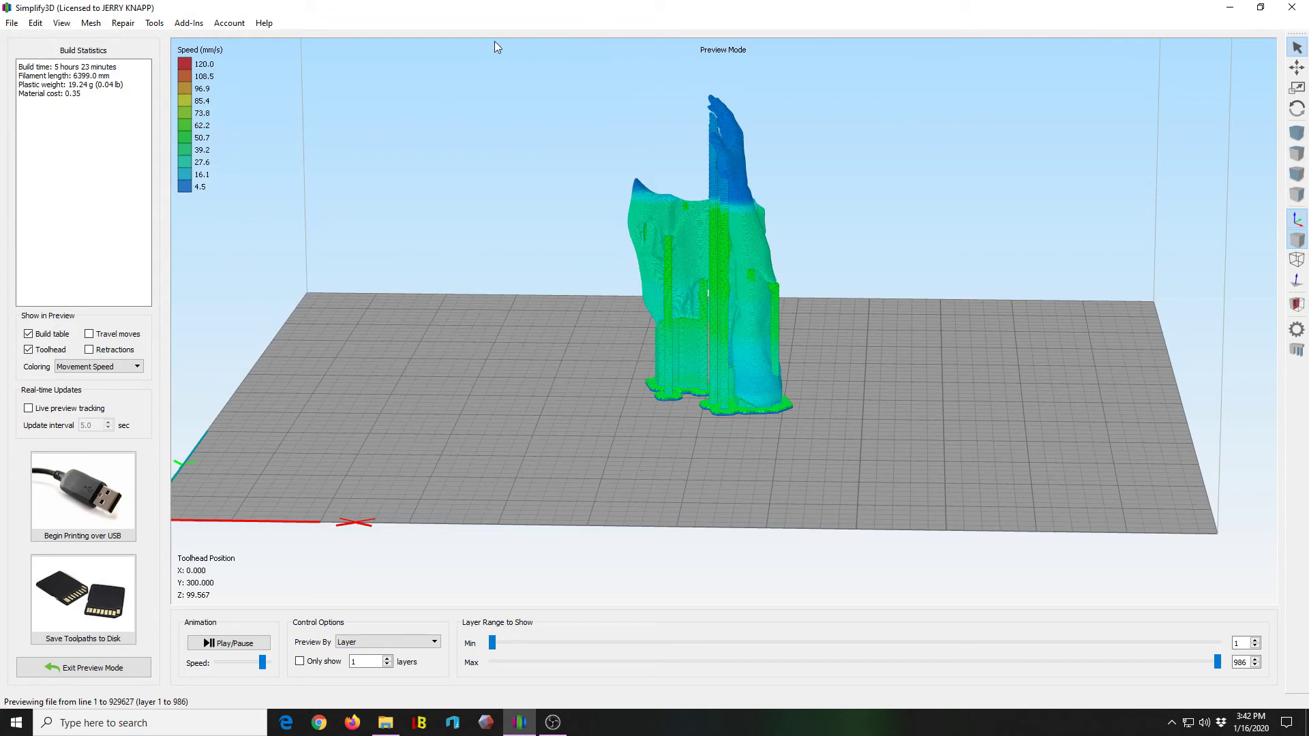
{"action": "scroll", "coordinate": [836, 153], "scroll_direction": "down", "scroll_amount": 2}
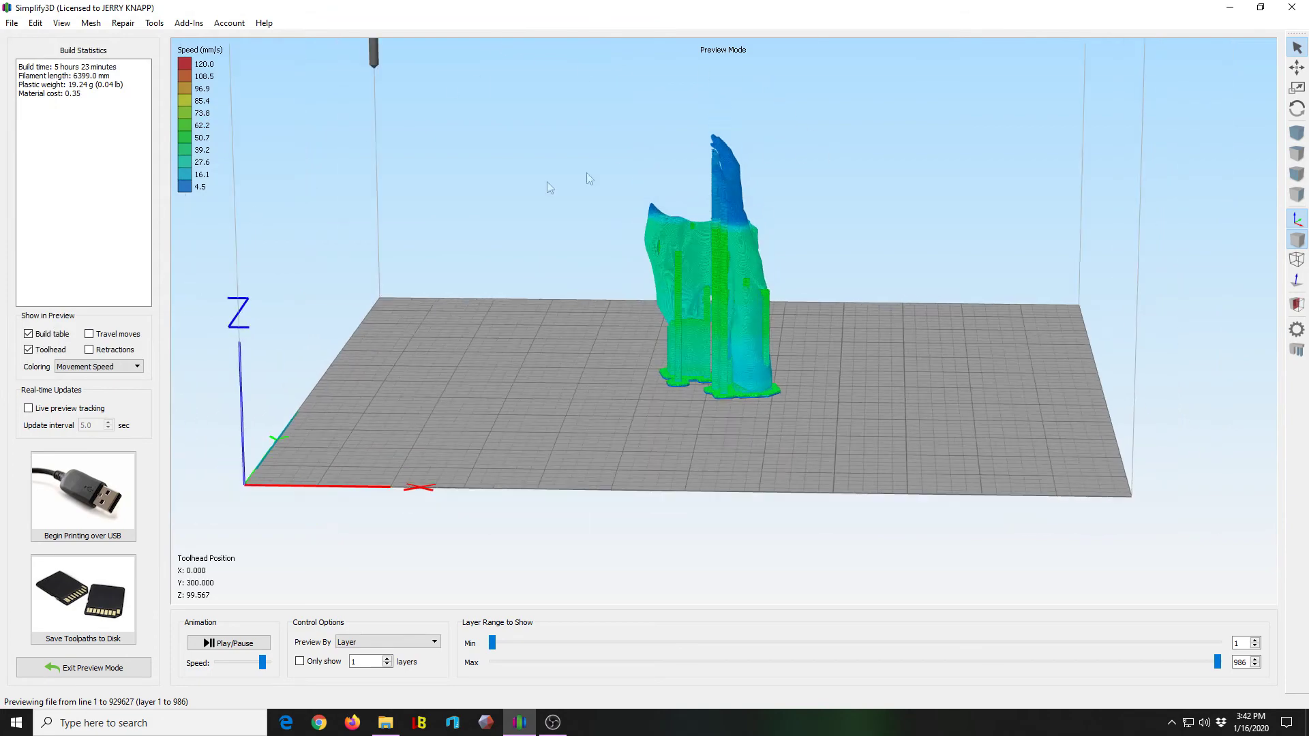
{"action": "left_click_drag", "start_coordinate": [415, 242], "coordinate": [466, 256]}
{"action": "right_click_drag", "start_coordinate": [452, 292], "coordinate": [429, 356]}
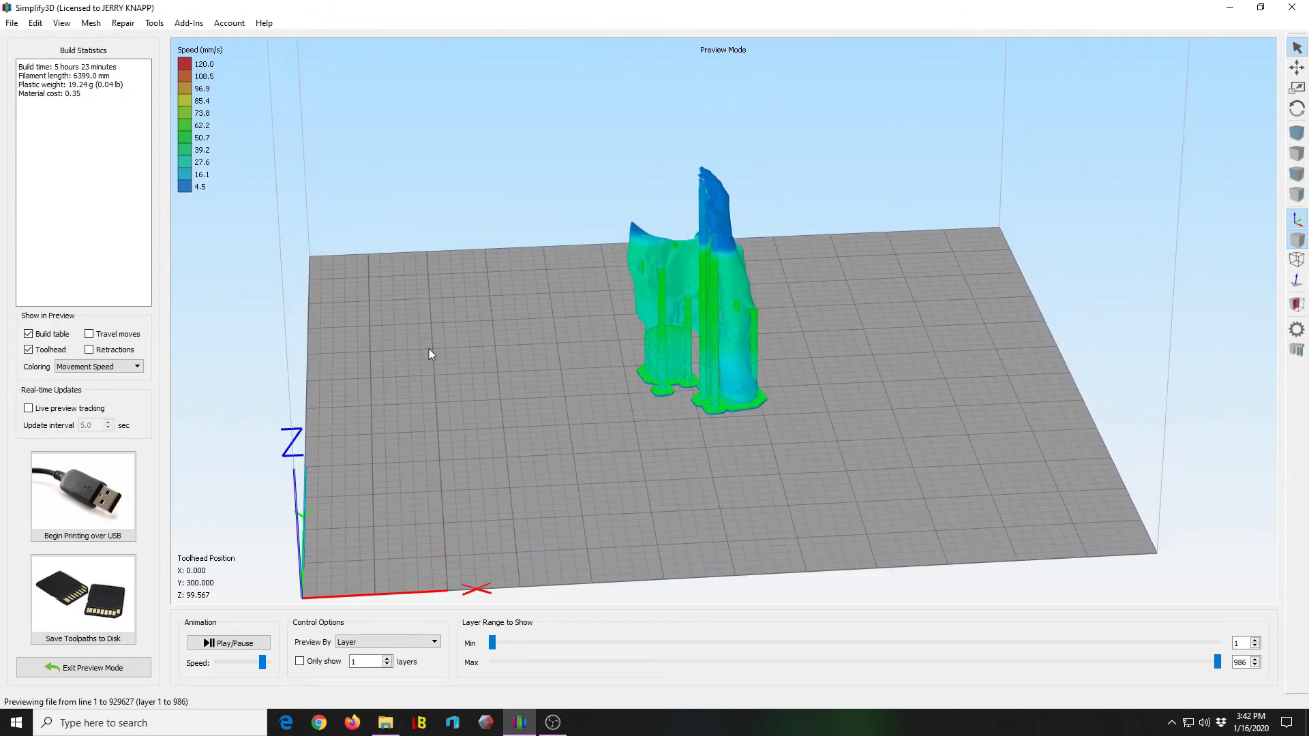
Exit the toolpath preview and remove the robin arm model from the build plate.
{"action": "left_click", "coordinate": [81, 668]}
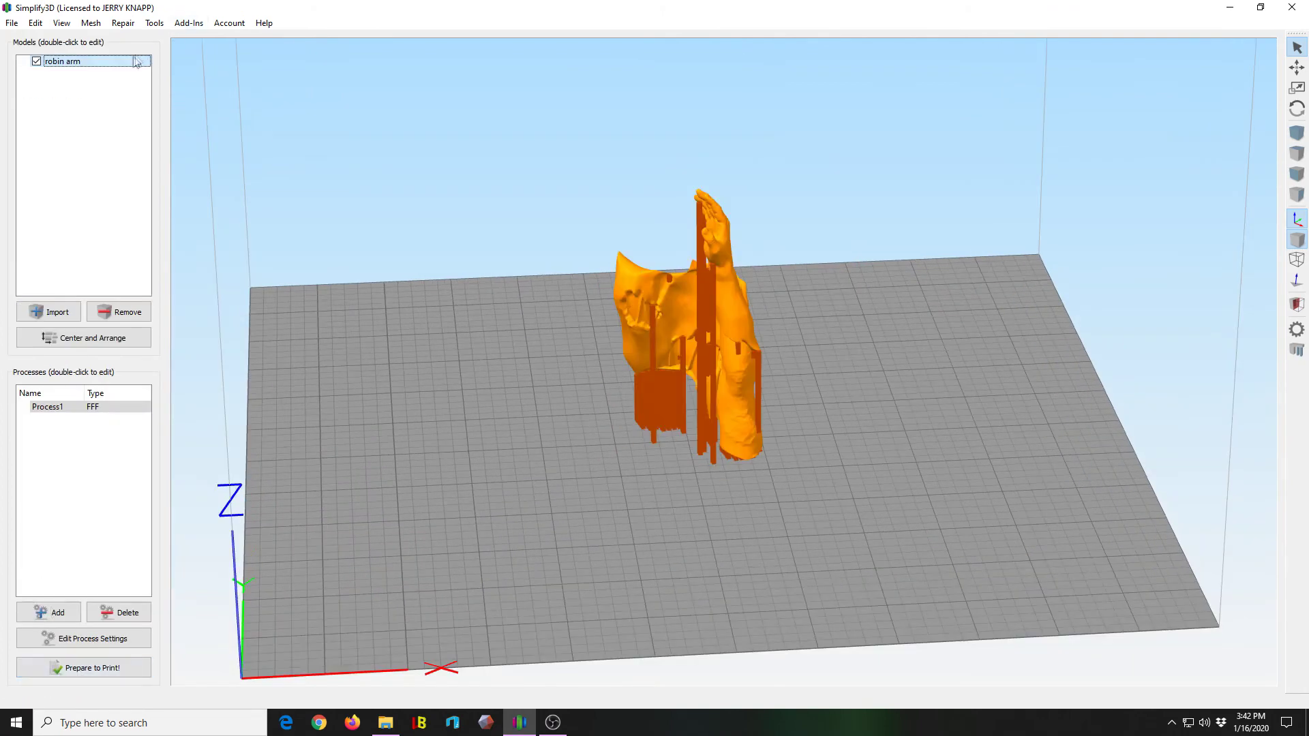
{"action": "left_click", "coordinate": [109, 313]}
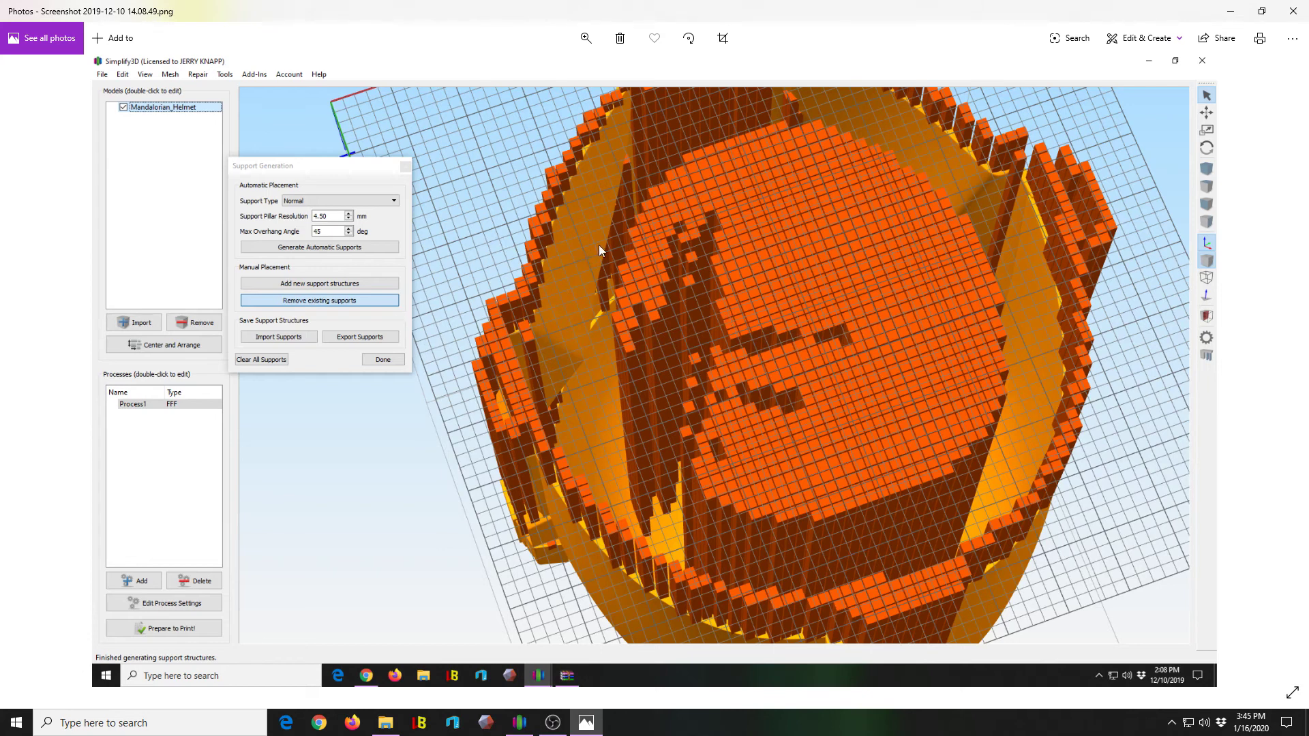
Look through the Mandalorian helmet screenshots to compare interior and exterior support placement, and close the image viewer.
{"action": "key", "text": "Right"}
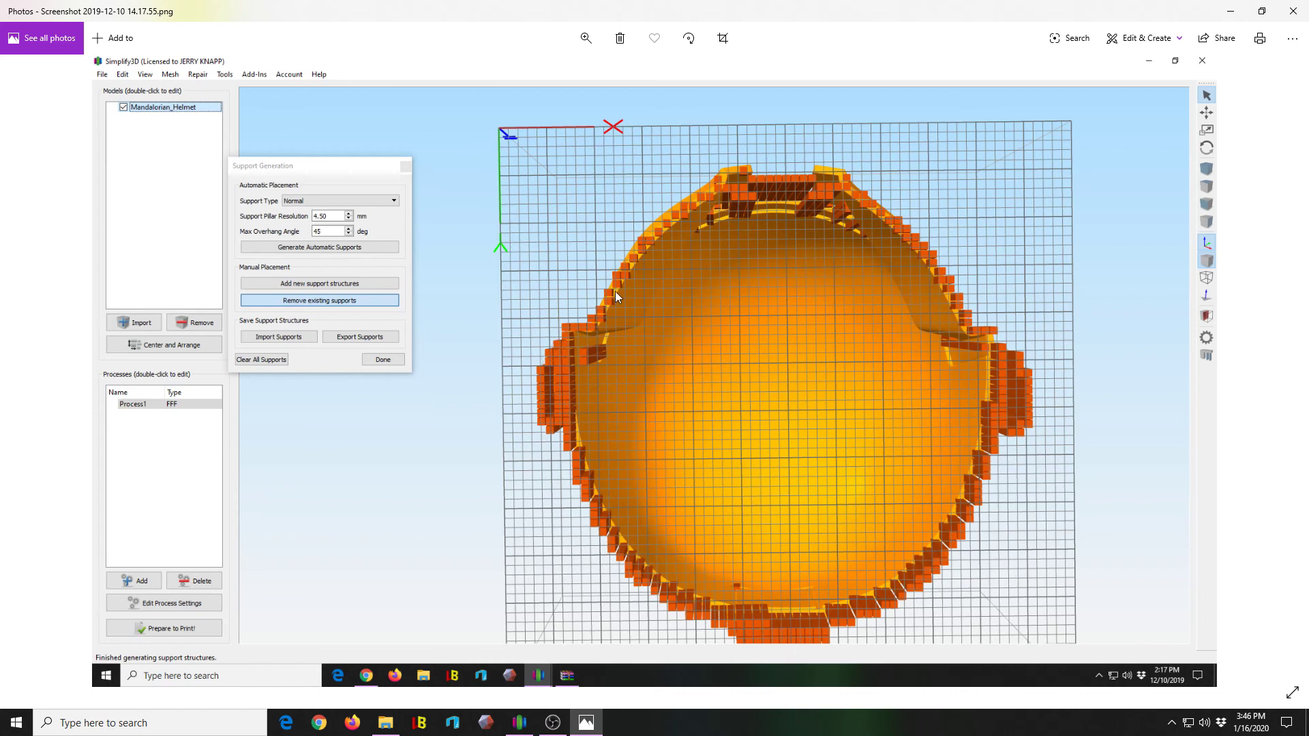
{"action": "key", "text": "Right"}
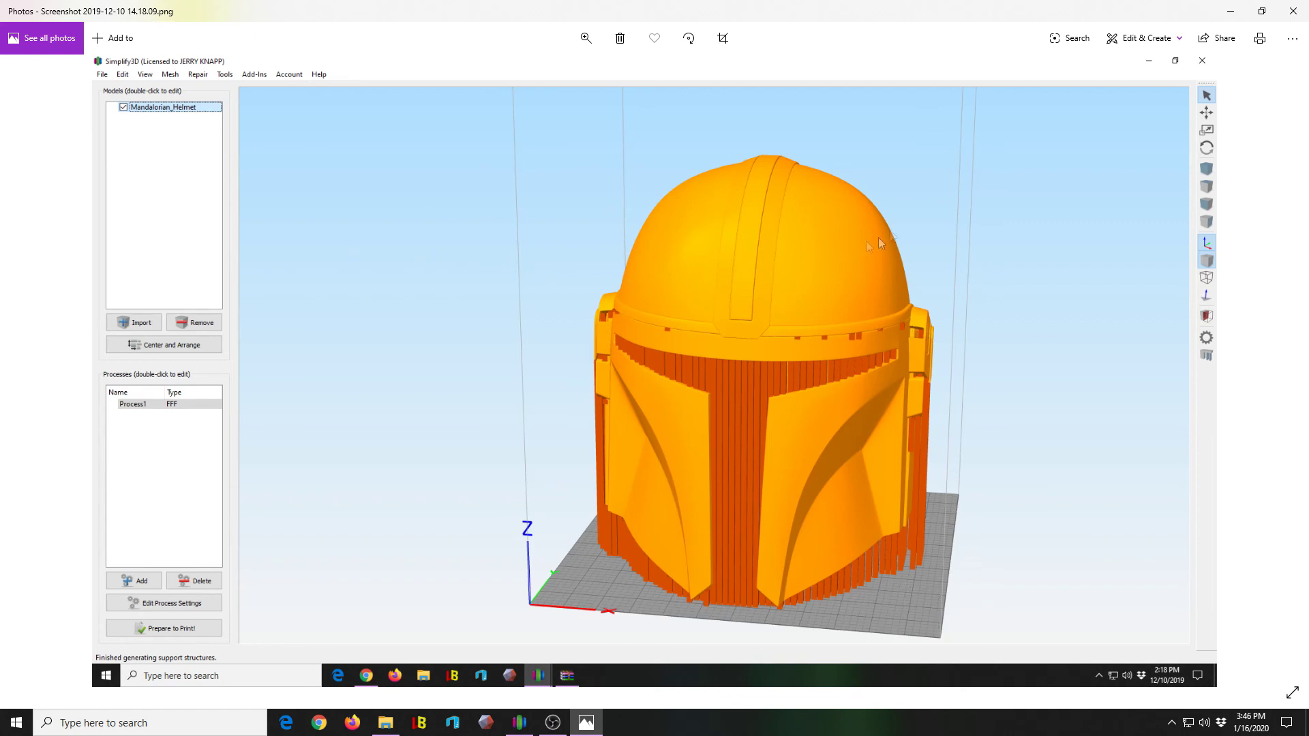
{"action": "left_click", "coordinate": [1292, 10]}
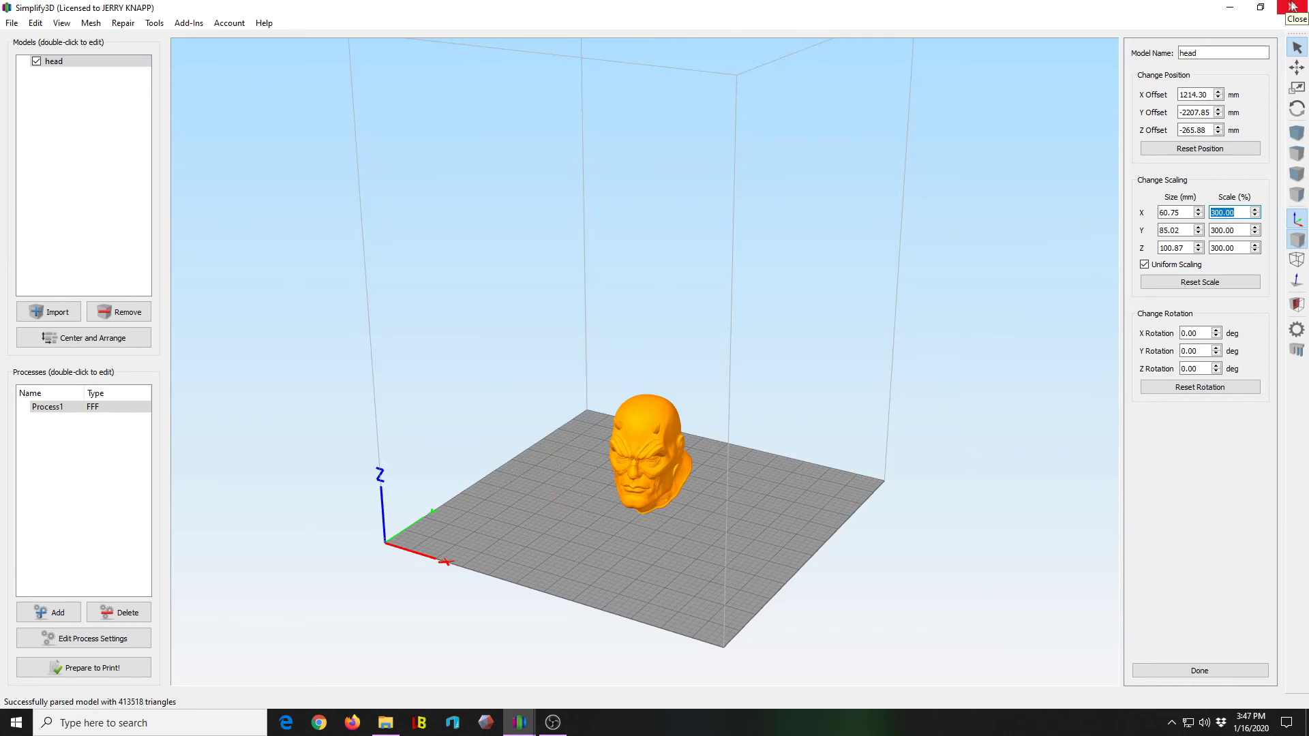
Close the head's model settings and inspect the head on the build plate from the front.
{"action": "left_click", "coordinate": [1164, 674]}
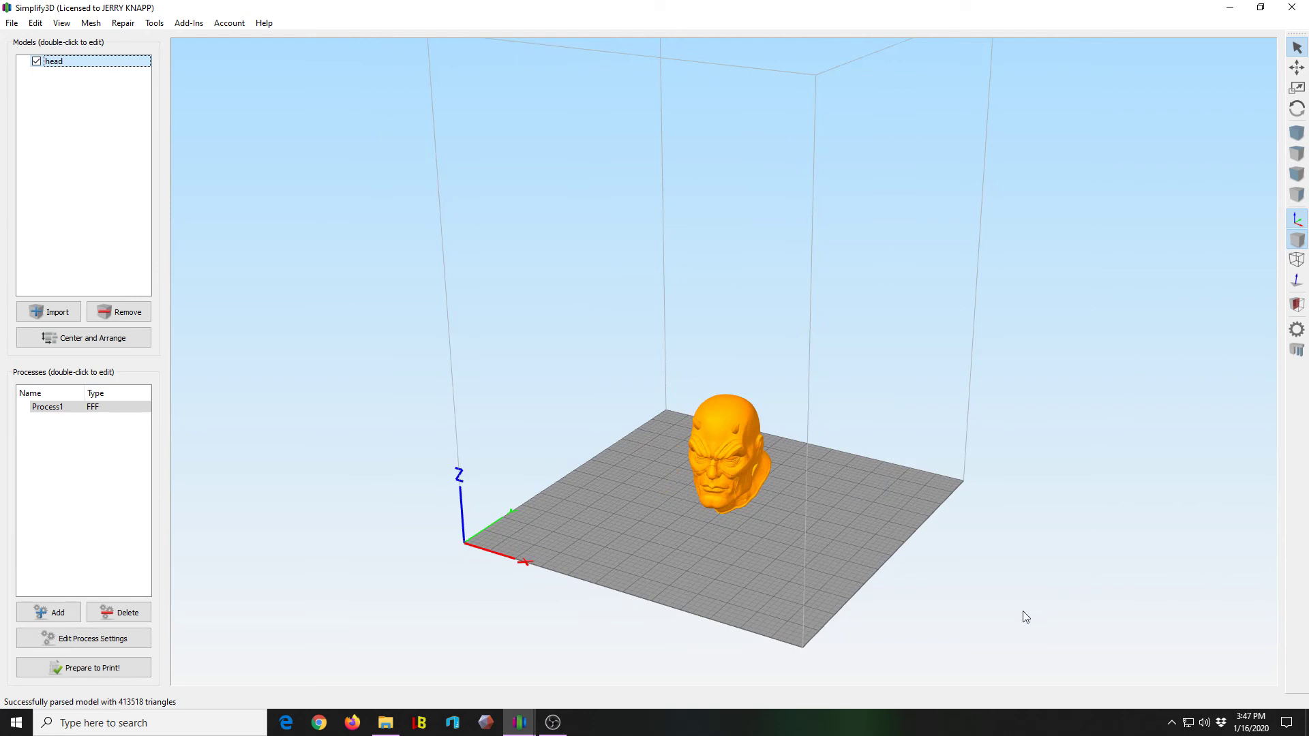
{"action": "left_click_drag", "start_coordinate": [730, 655], "coordinate": [808, 571]}
{"action": "scroll", "coordinate": [702, 563], "scroll_direction": "up", "scroll_amount": 3}
{"action": "right_click_drag", "start_coordinate": [702, 563], "coordinate": [767, 468]}
{"action": "left_click_drag", "start_coordinate": [767, 468], "coordinate": [707, 515]}
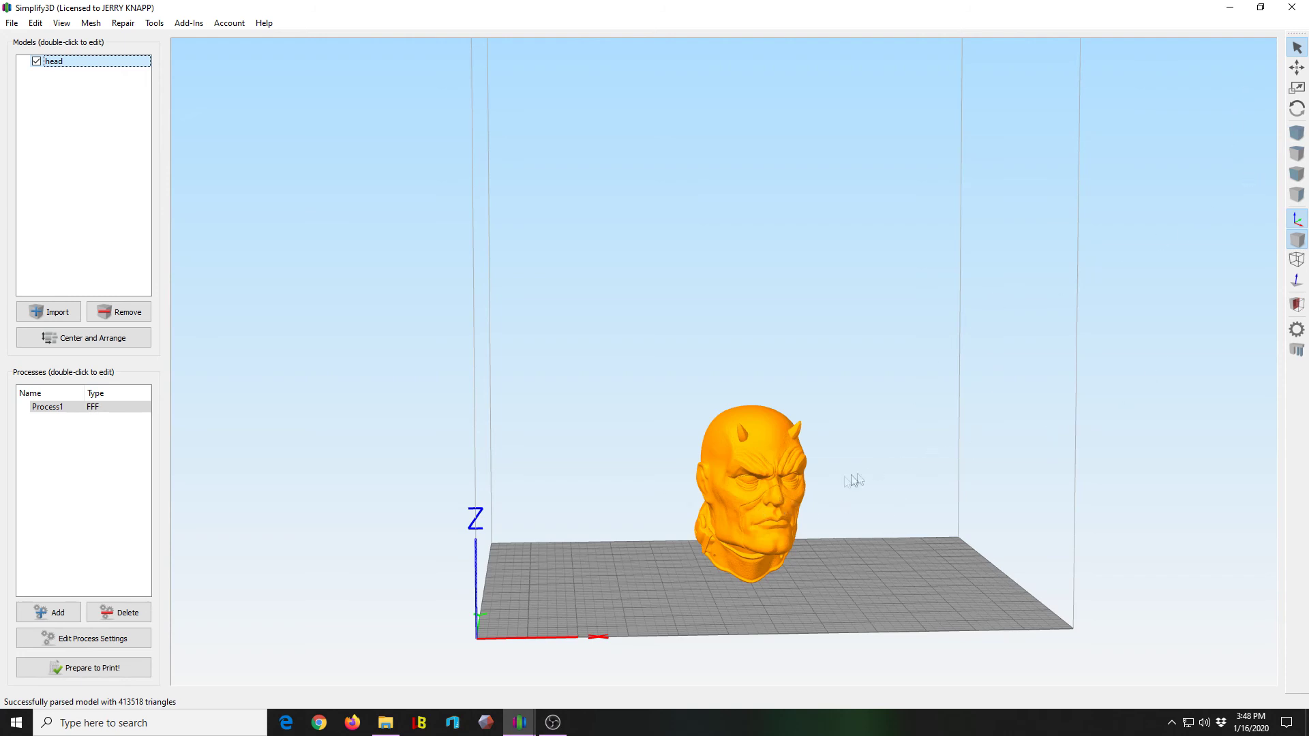
Sink the head partly below the build plate by setting its Z offset to -309.88 mm.
{"action": "double_click", "coordinate": [774, 484]}
{"action": "left_click_drag", "start_coordinate": [933, 445], "coordinate": [915, 425]}
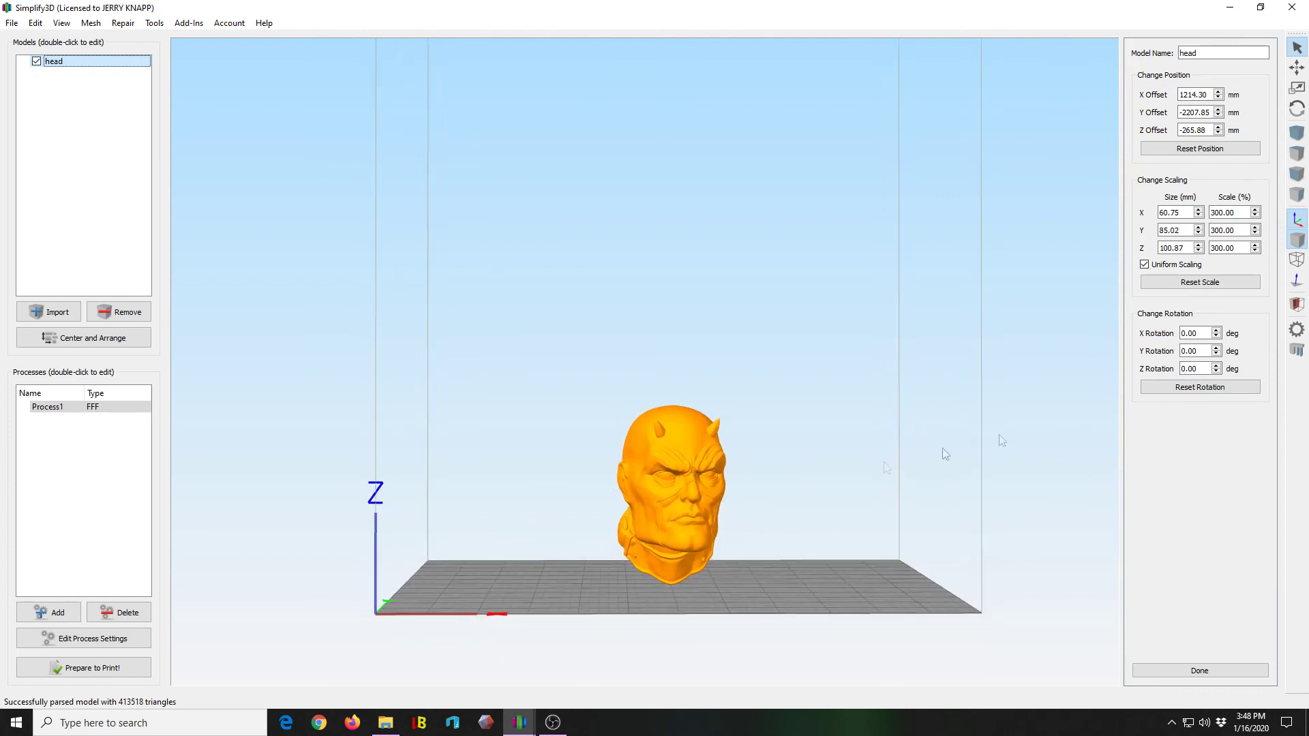
{"action": "left_click", "coordinate": [1218, 133]}
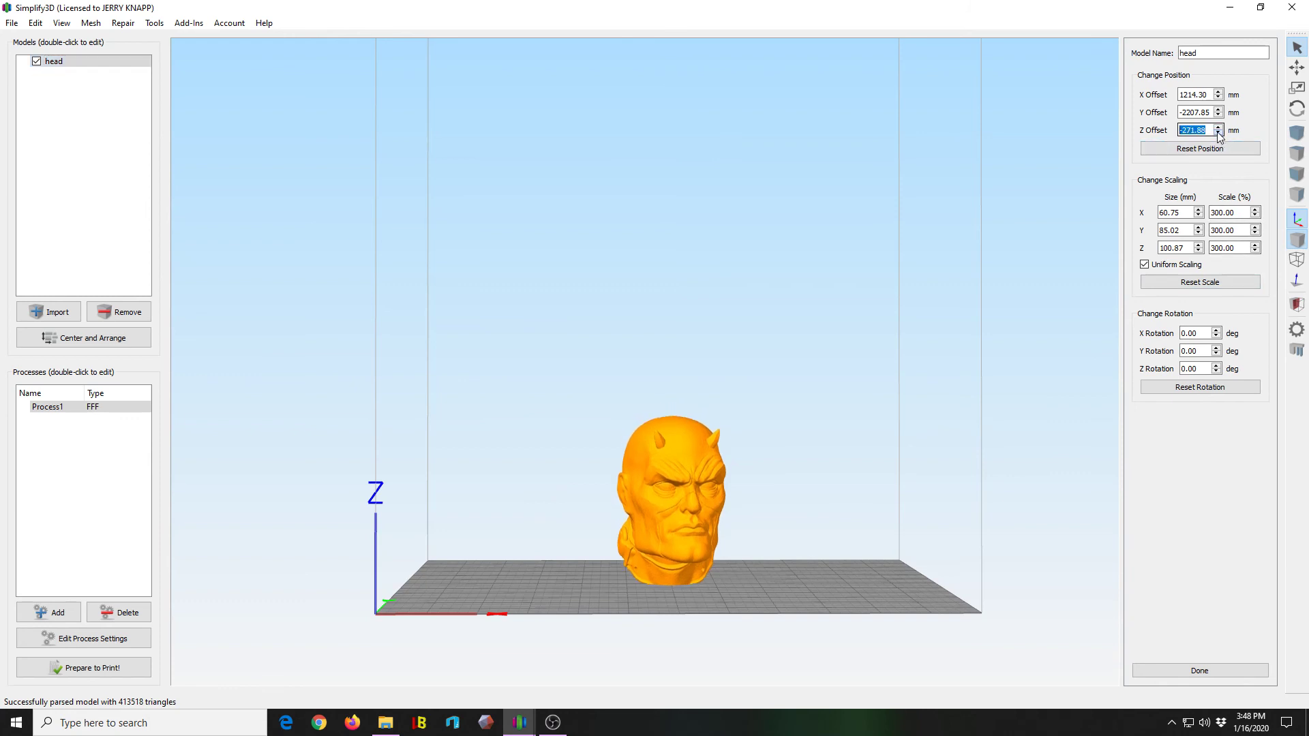
{"action": "left_click", "coordinate": [1218, 133]}
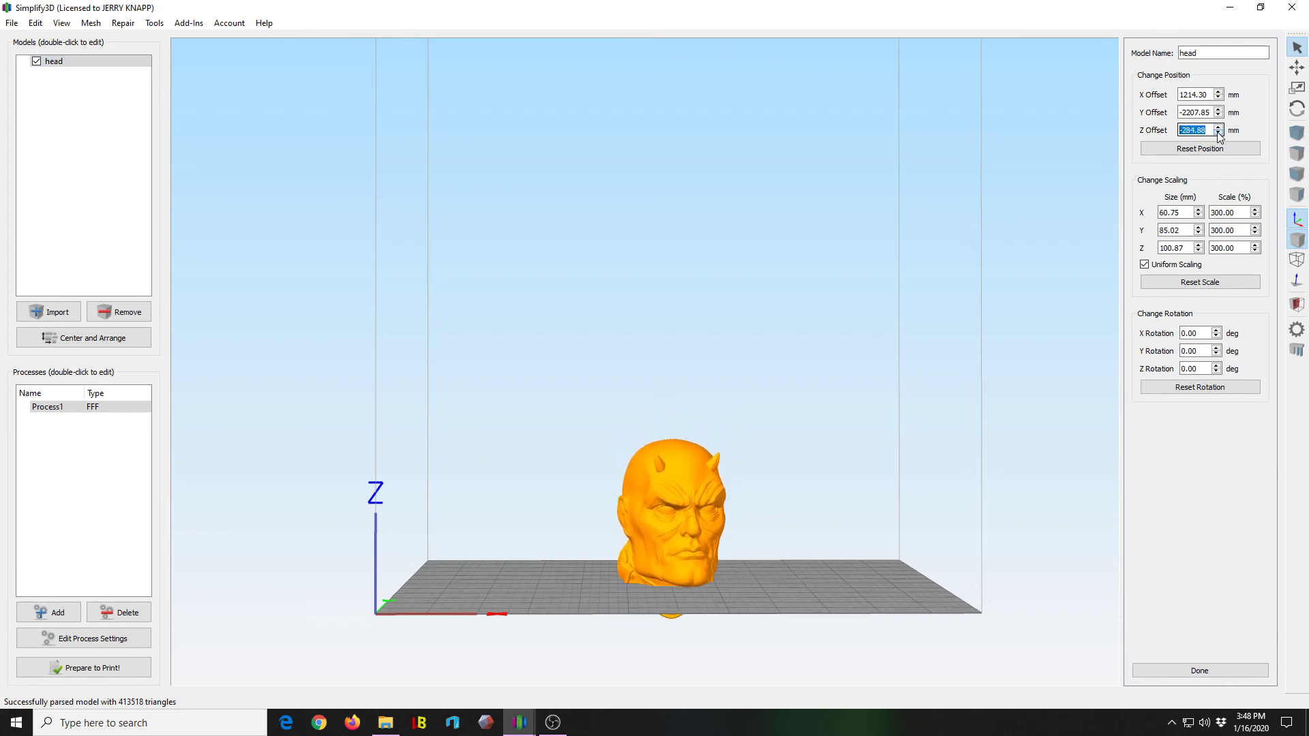
{"action": "left_click", "coordinate": [1218, 133]}
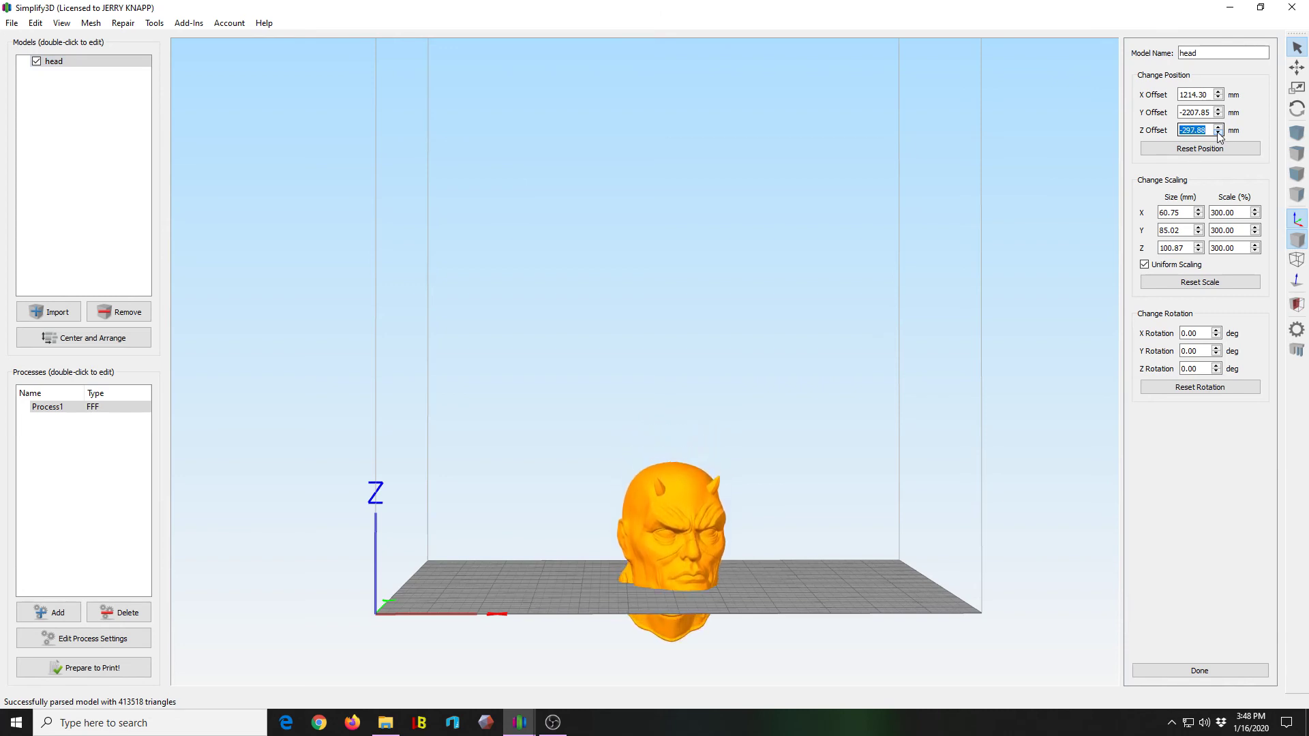
{"action": "left_click", "coordinate": [1219, 134]}
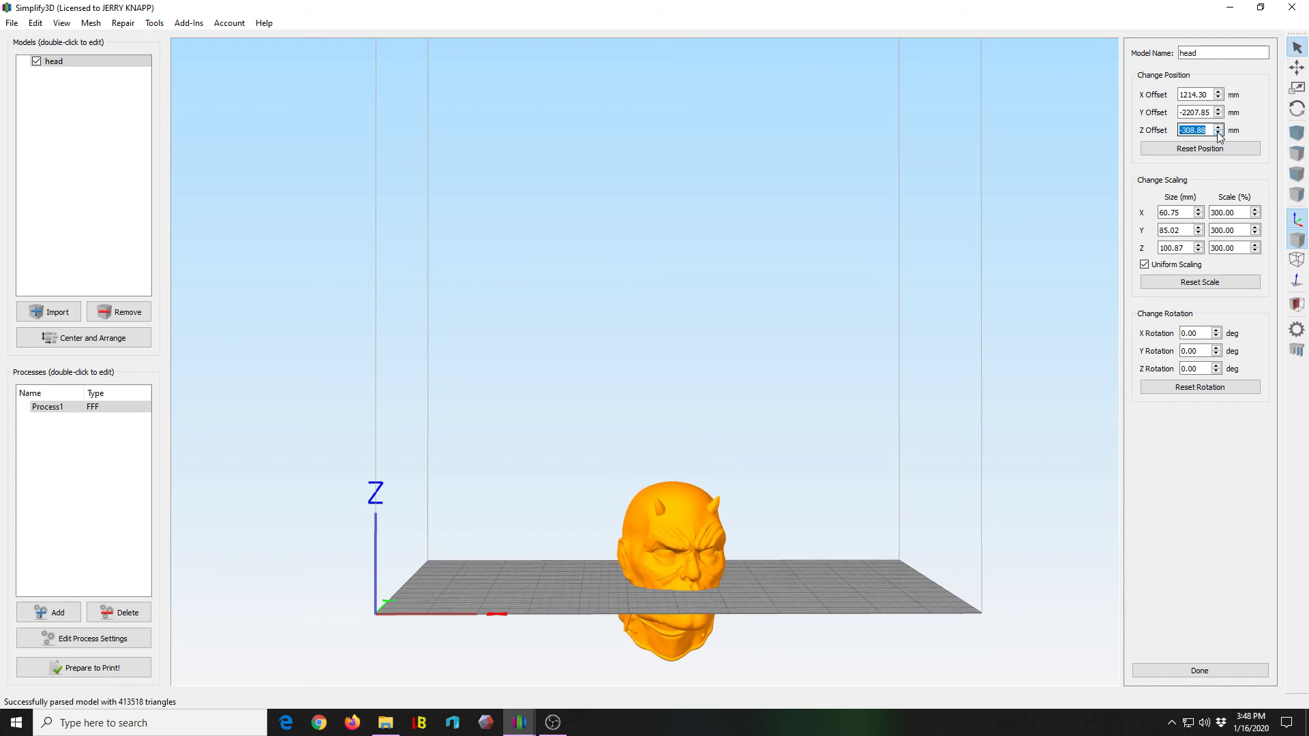
{"action": "left_click_drag", "start_coordinate": [837, 393], "coordinate": [940, 386]}
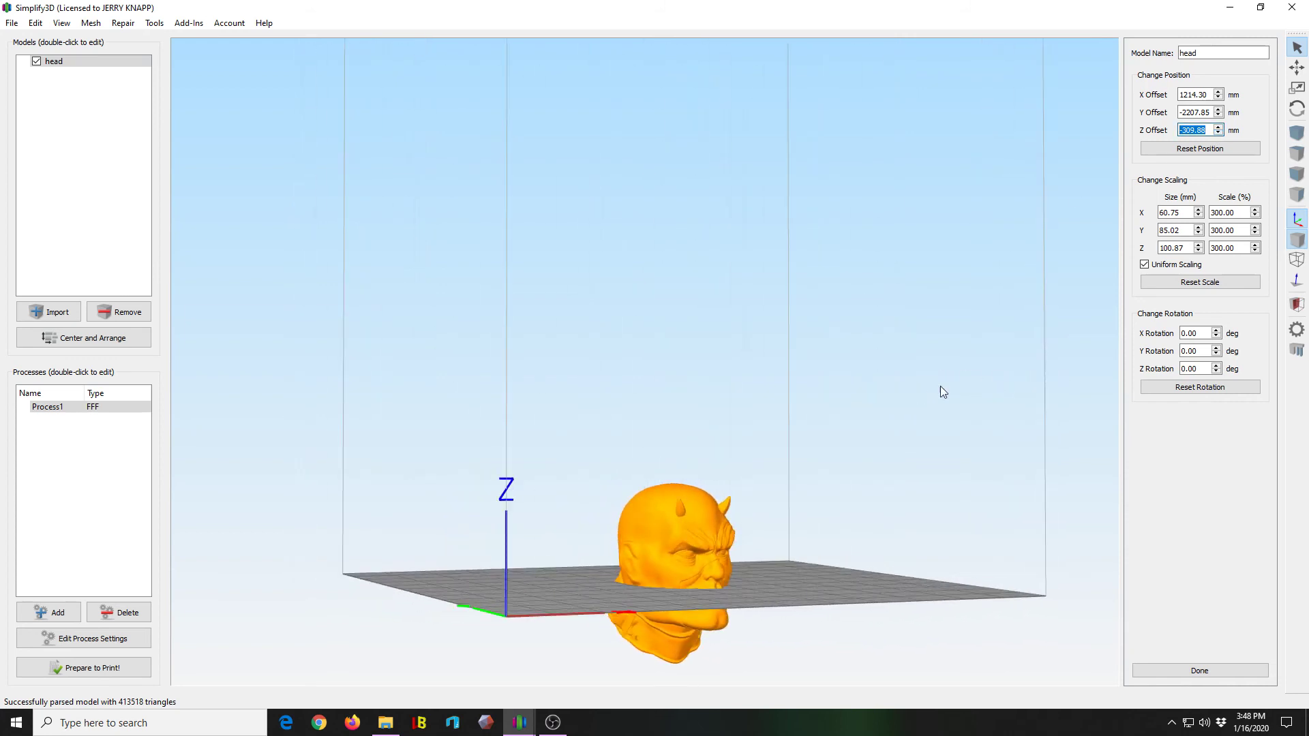
{"action": "left_click", "coordinate": [1166, 672]}
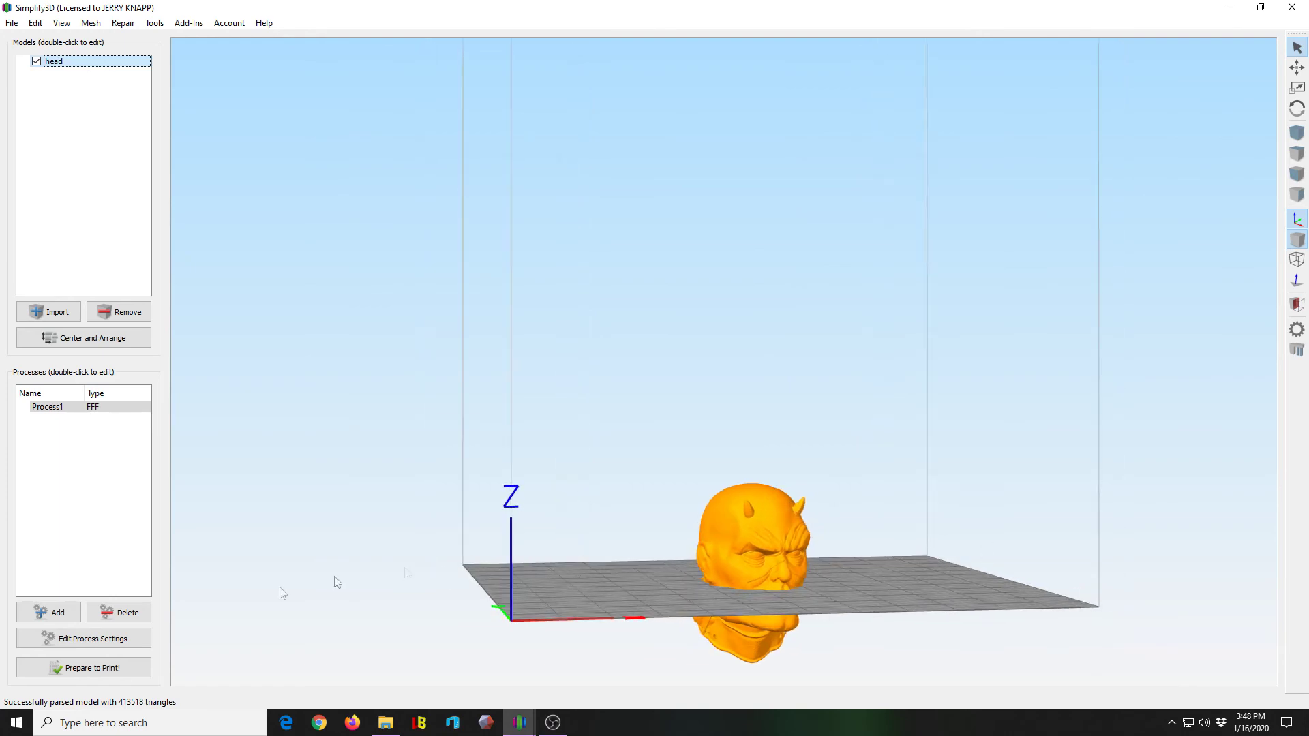
Check Process1's settings without changing them and preview the toolpaths of the head portion above the build plate.
{"action": "left_click", "coordinate": [95, 637]}
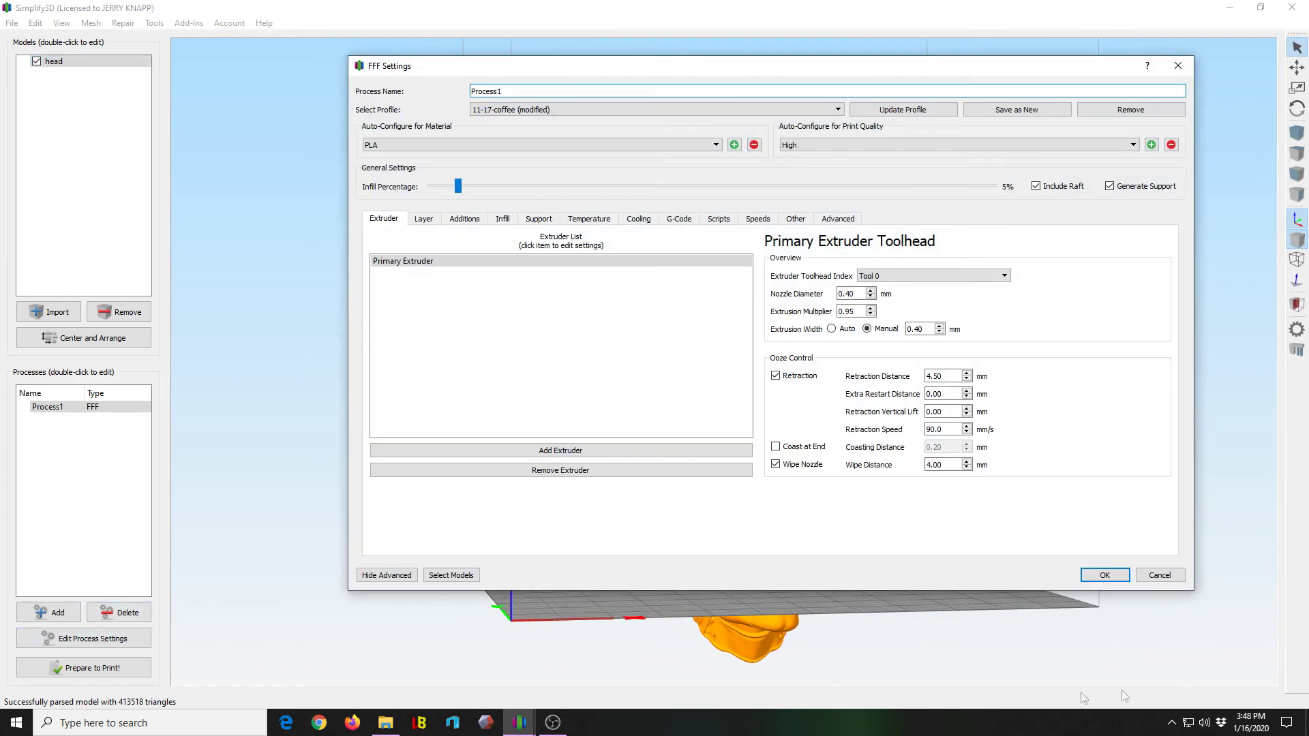
{"action": "left_click", "coordinate": [1159, 576]}
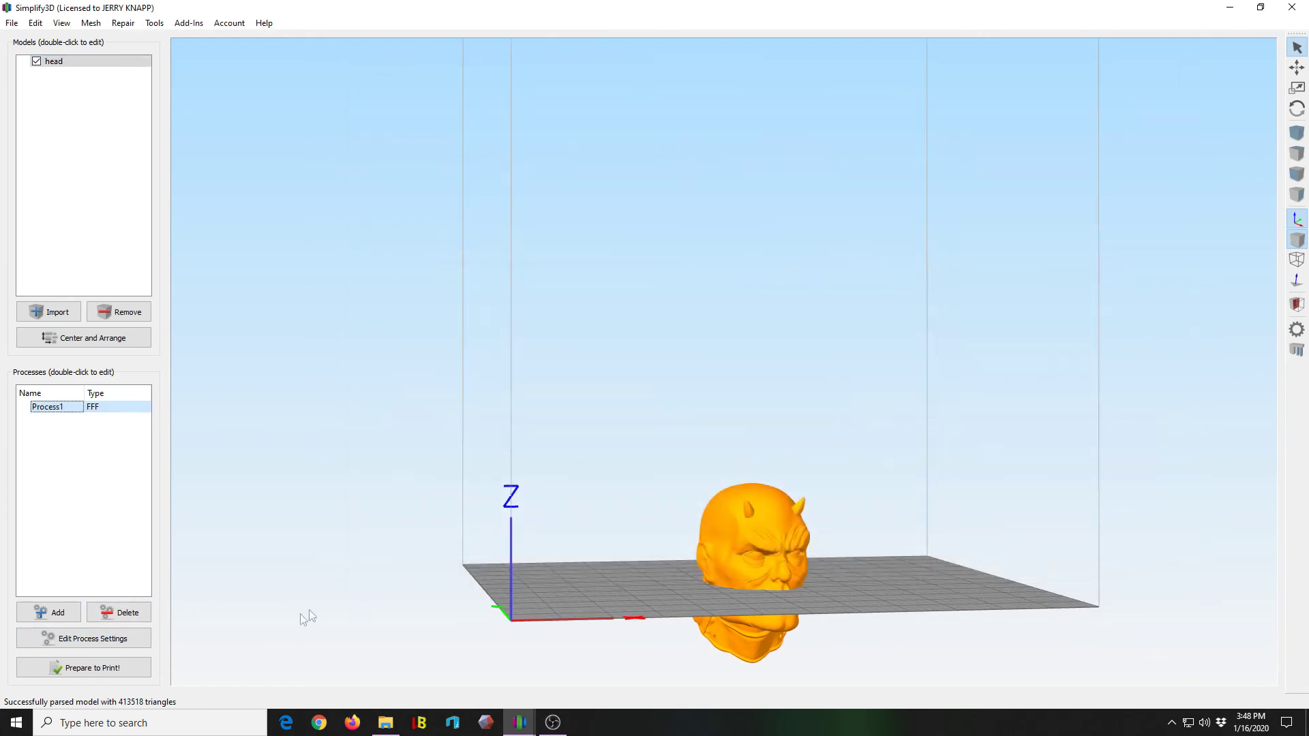
{"action": "left_click", "coordinate": [116, 669]}
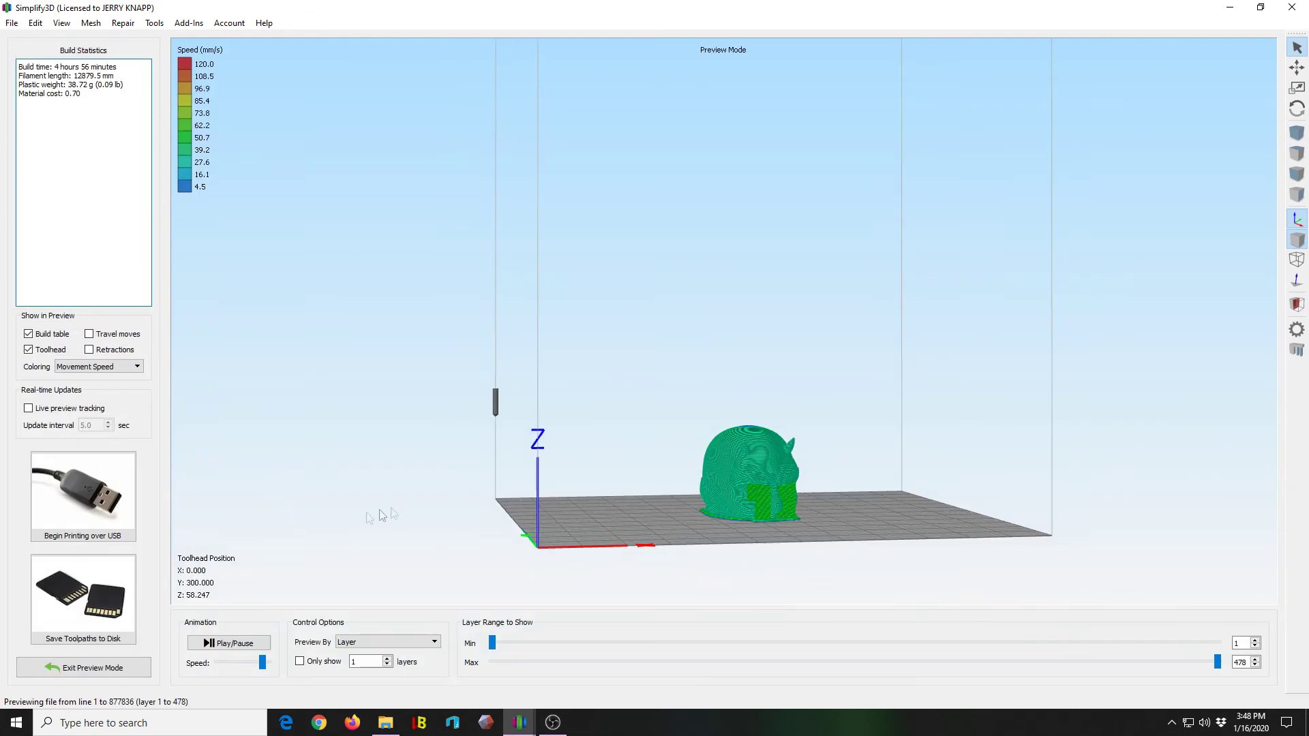
{"action": "left_click_drag", "start_coordinate": [493, 485], "coordinate": [434, 565]}
{"action": "left_click_drag", "start_coordinate": [1218, 662], "coordinate": [1266, 655]}
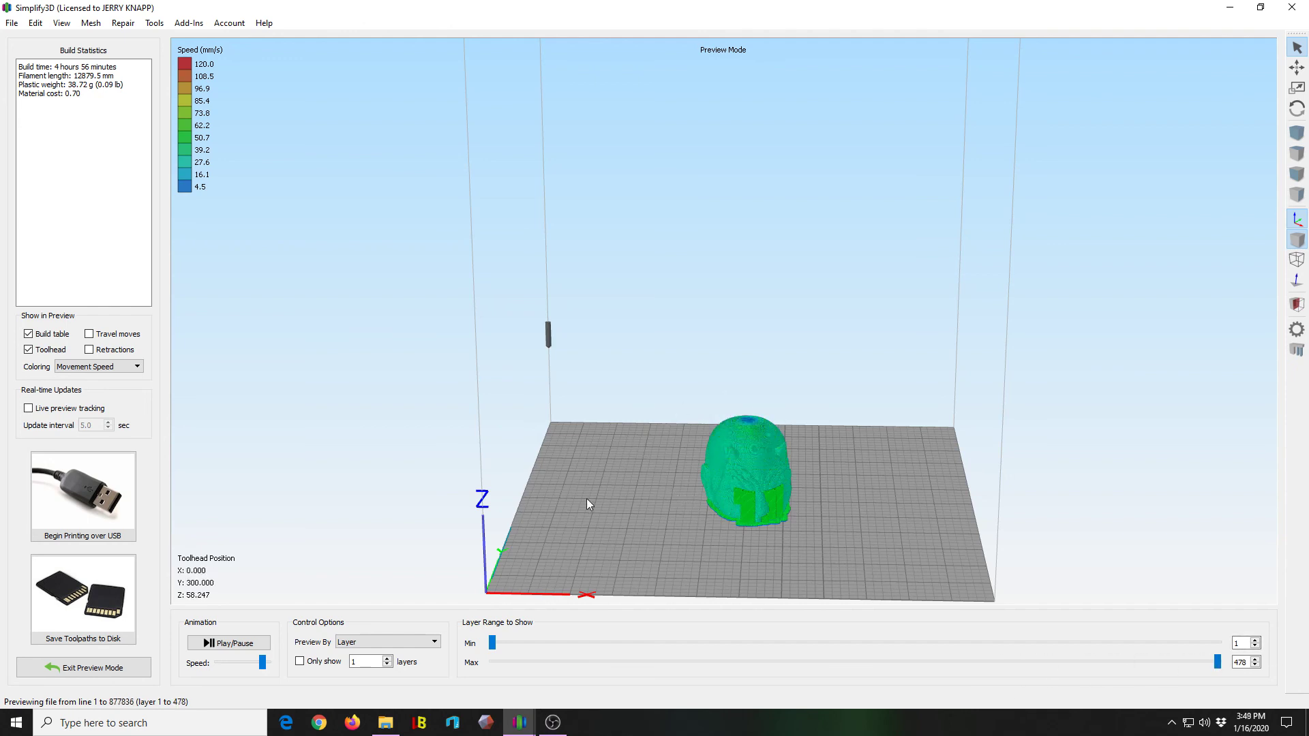
{"action": "left_click", "coordinate": [130, 669]}
{"action": "mouse_move", "coordinate": [385, 455]}
{"action": "left_mouse_down"}
{"action": "mouse_move", "coordinate": [434, 432]}
{"action": "mouse_move", "coordinate": [386, 453]}
{"action": "left_mouse_up"}
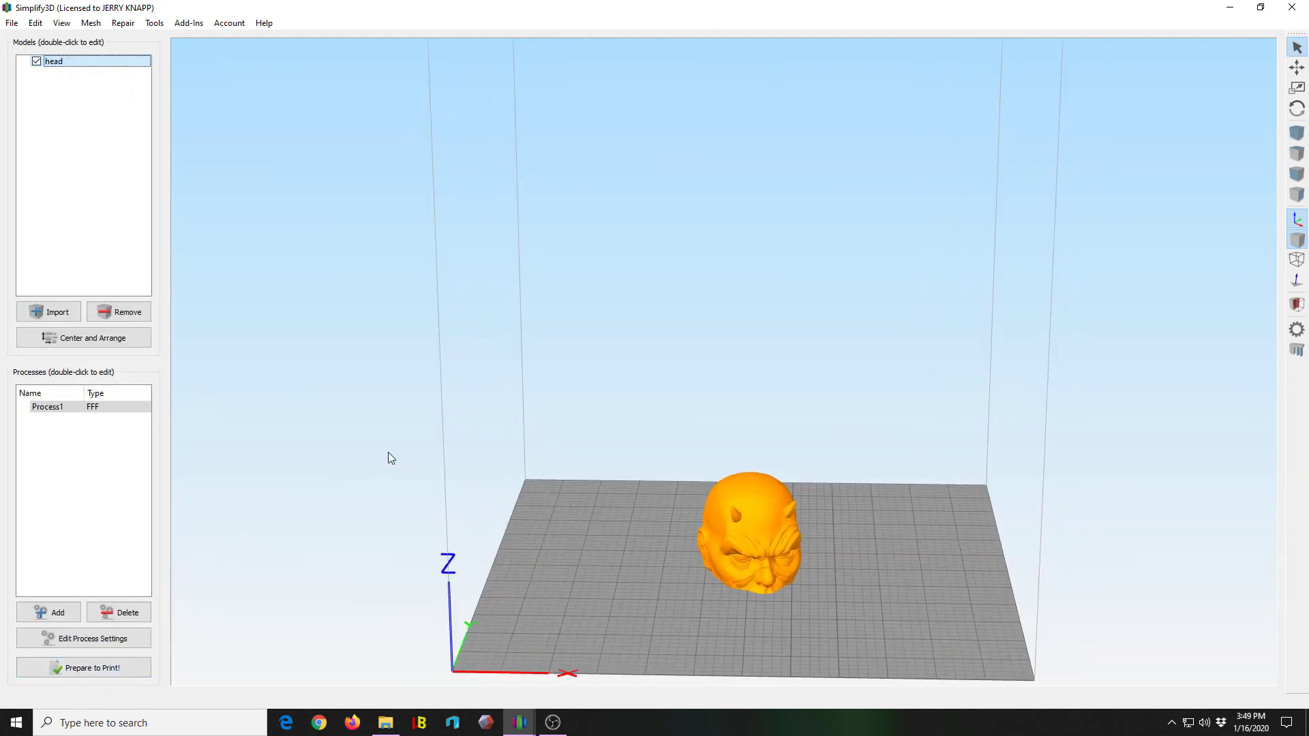